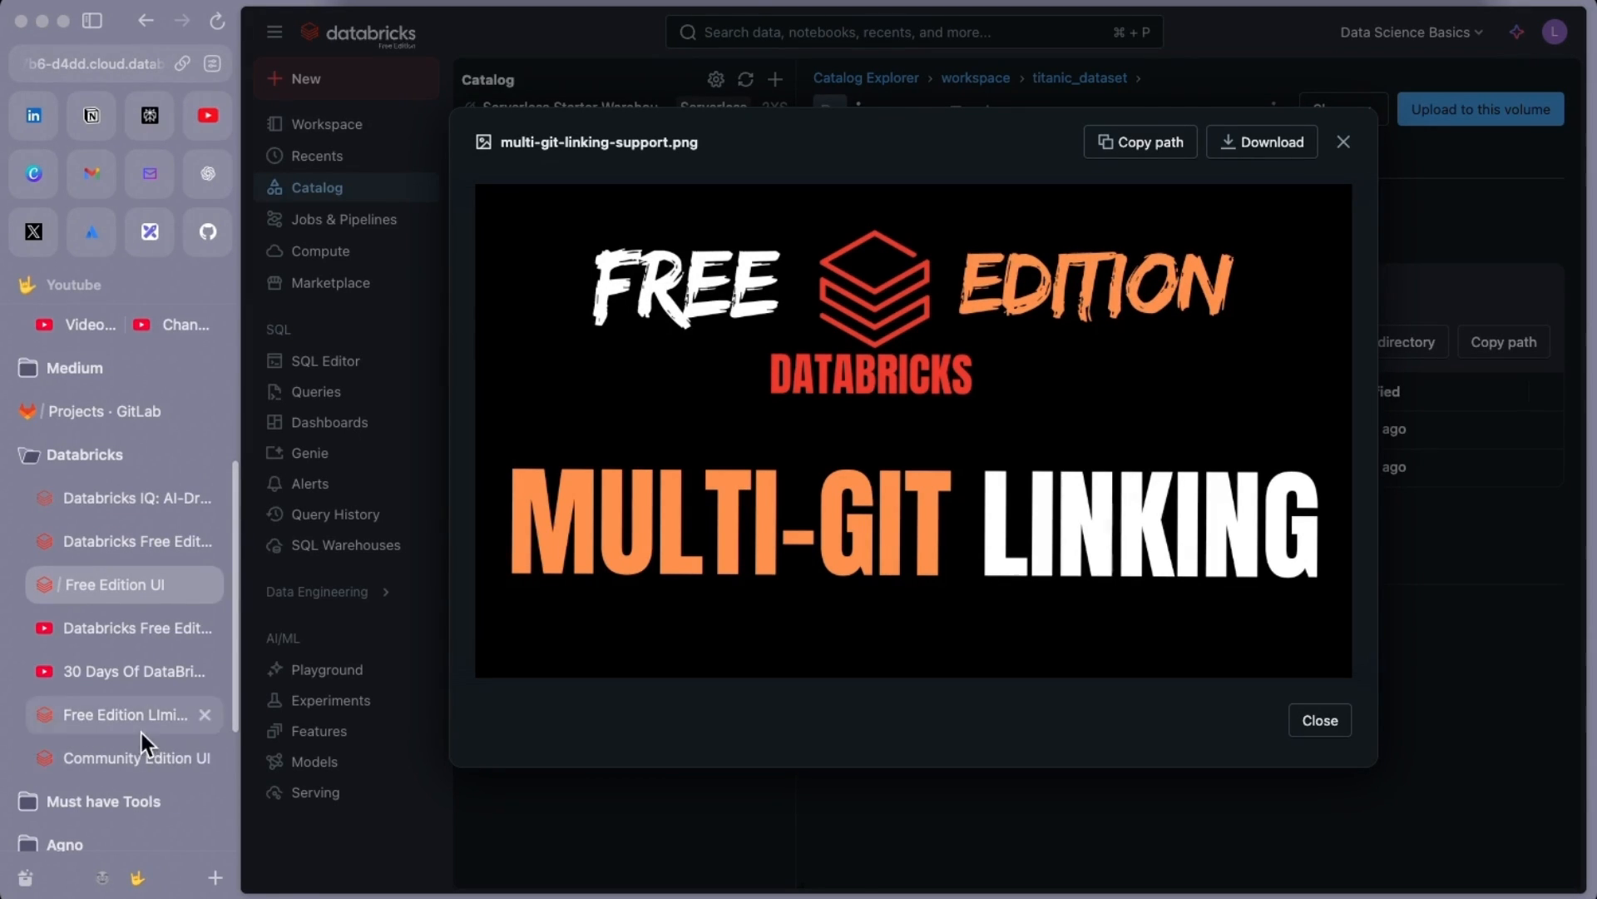
# Switch from the image preview to the YouTube 'Databricks Free Edition' playlist of 12 videos
pyautogui.click(122, 627)
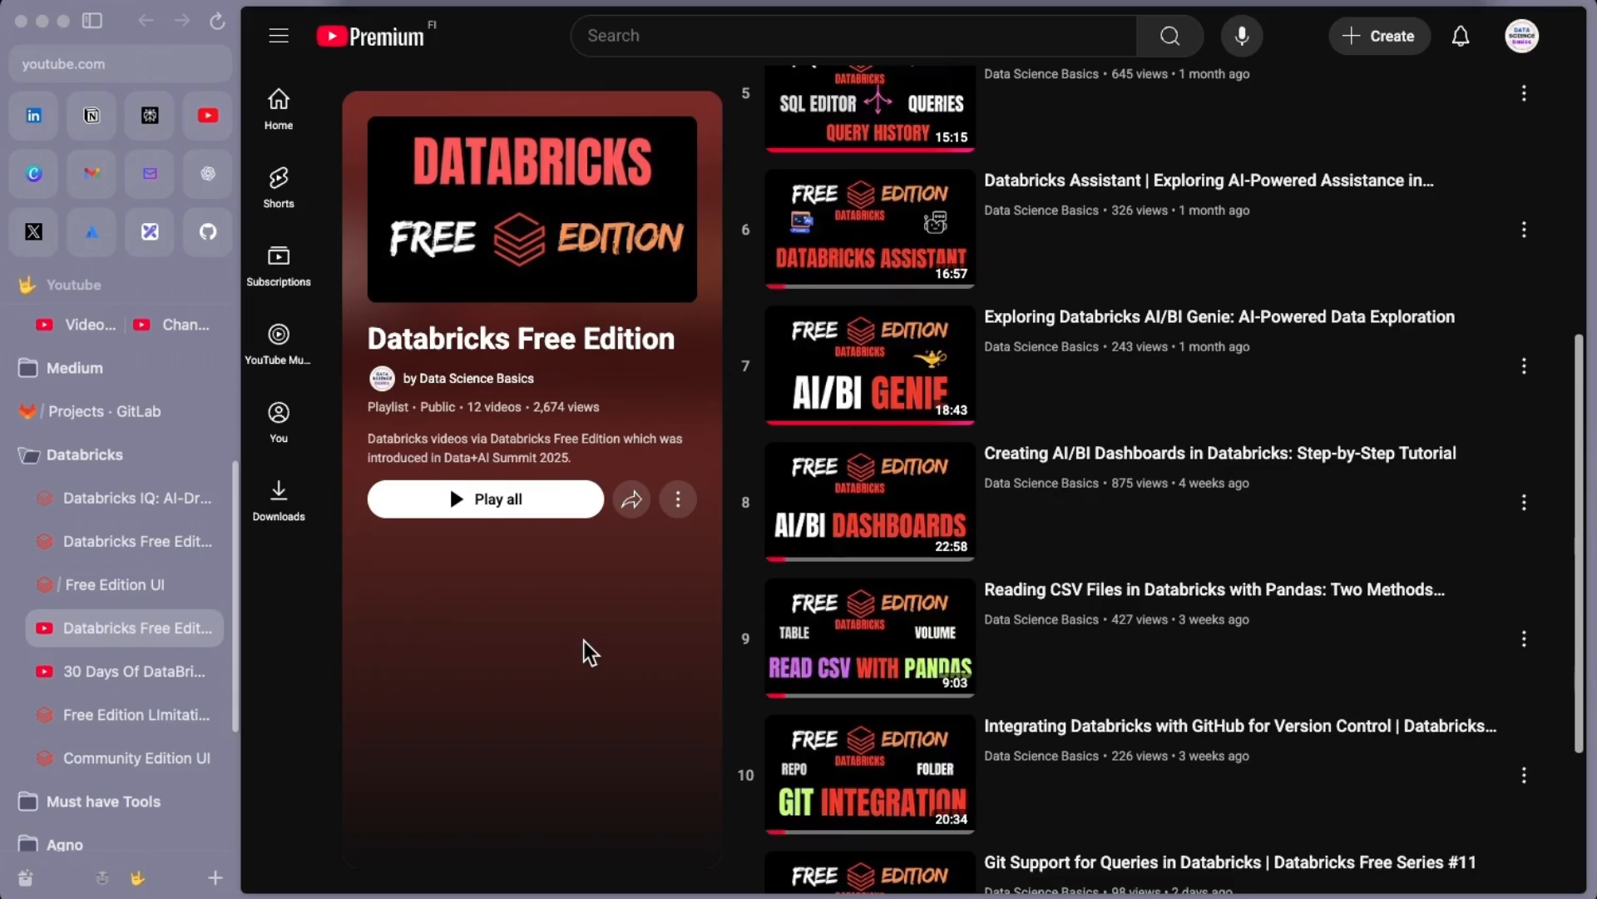
# Browse the '30 Days Of DataBricks' playlist, then return to the multi-git-linking-support.png preview
pyautogui.scroll(-3, 589, 652)
pyautogui.scroll(10, 1041, 599)
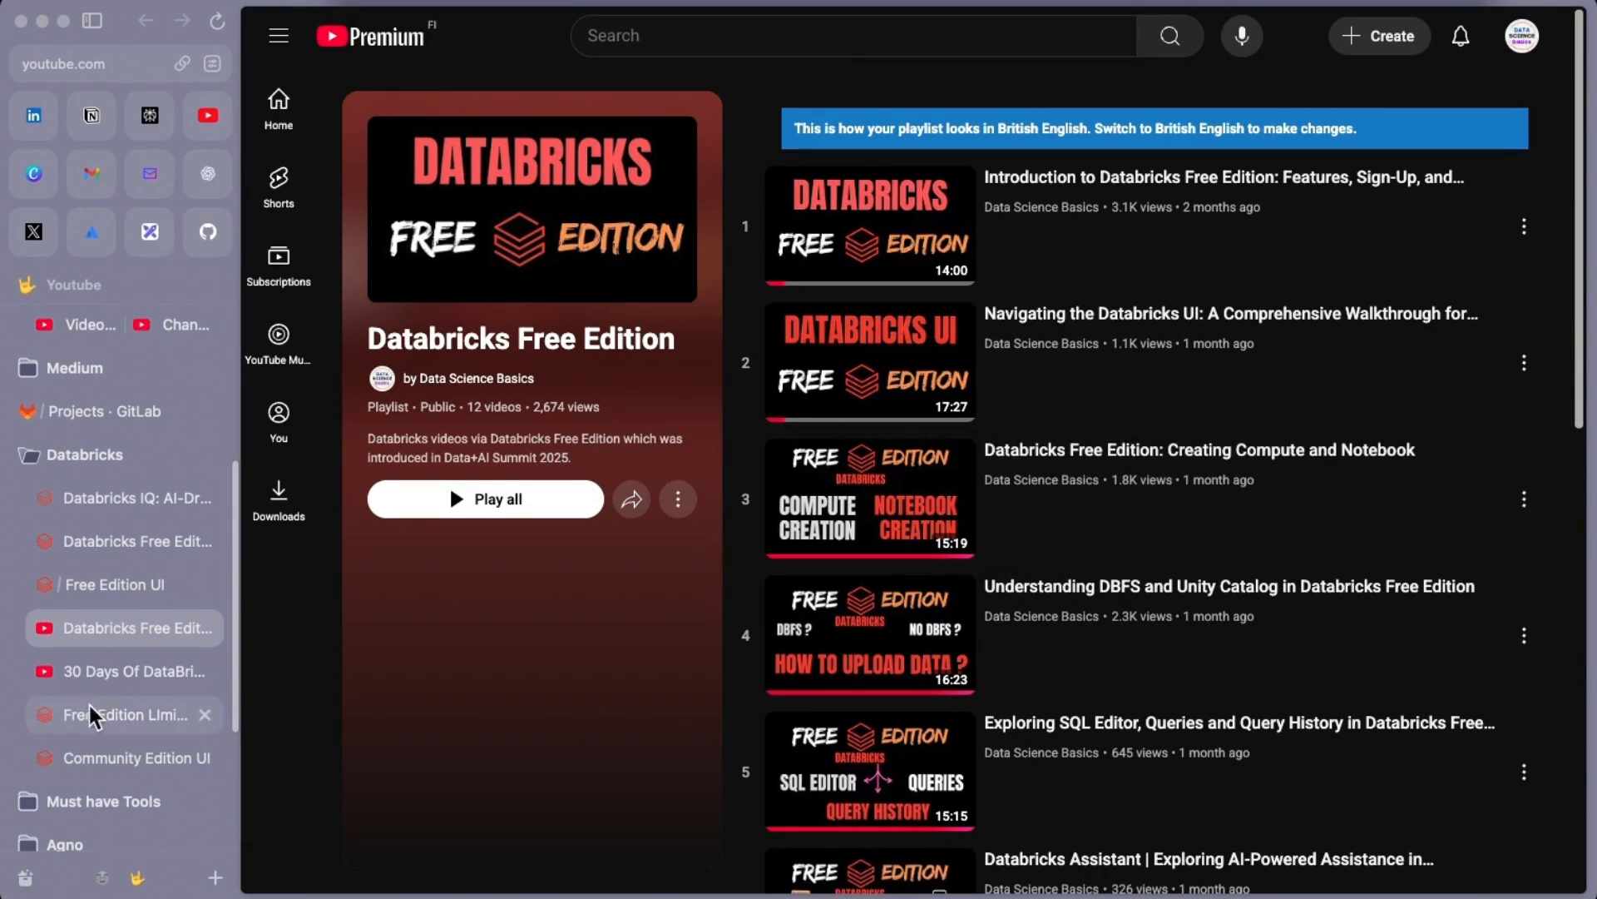
pyautogui.click(142, 670)
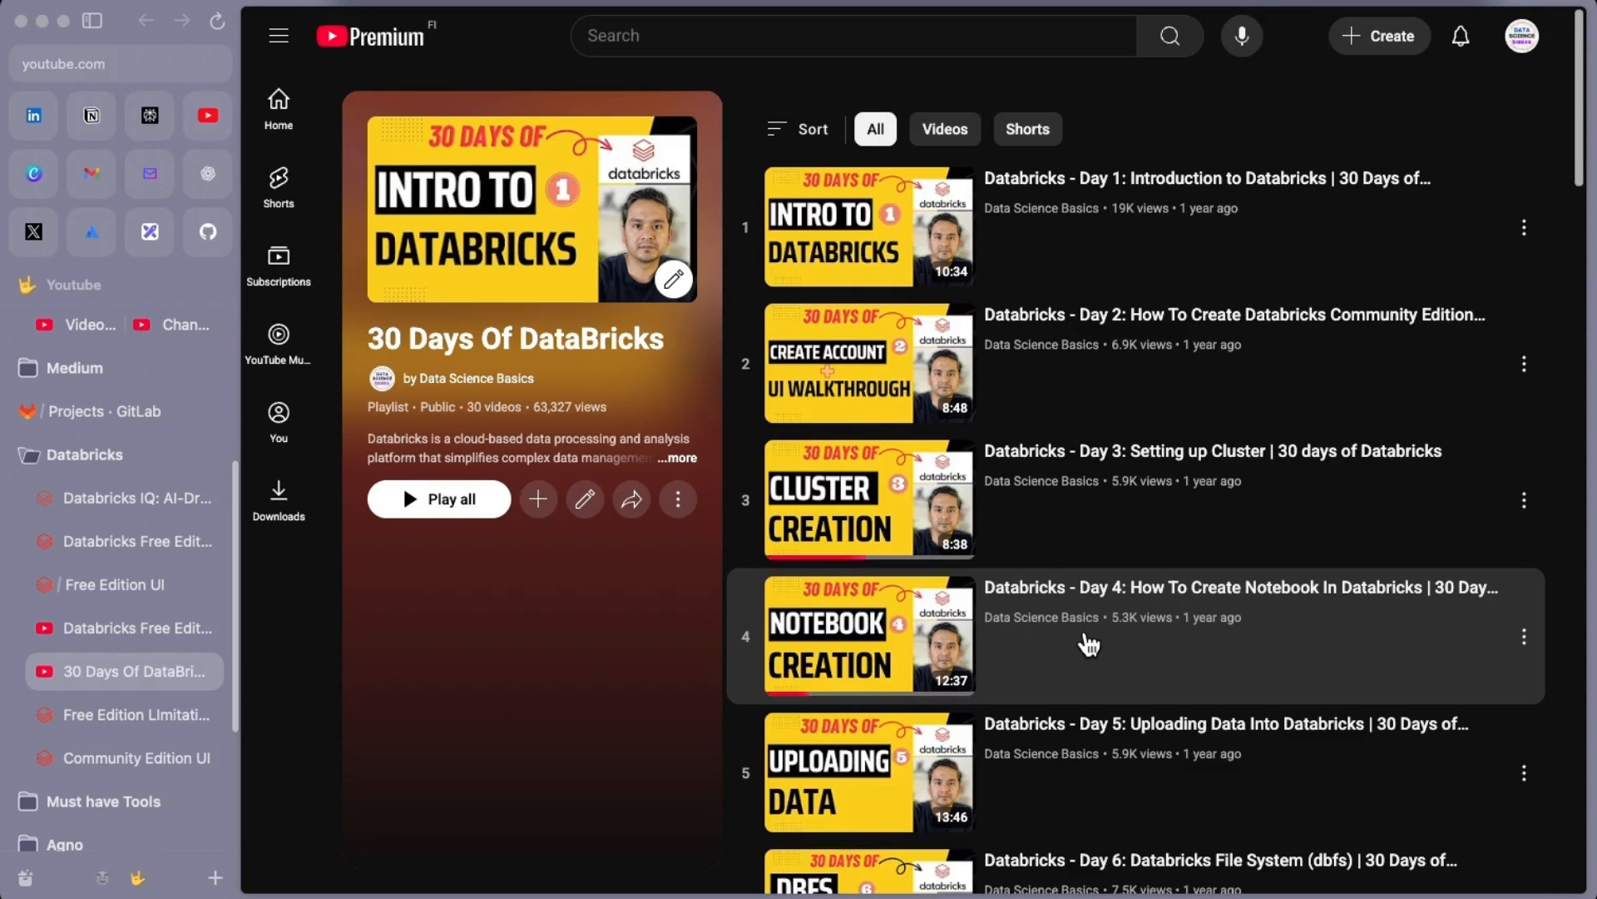
pyautogui.click(105, 579)
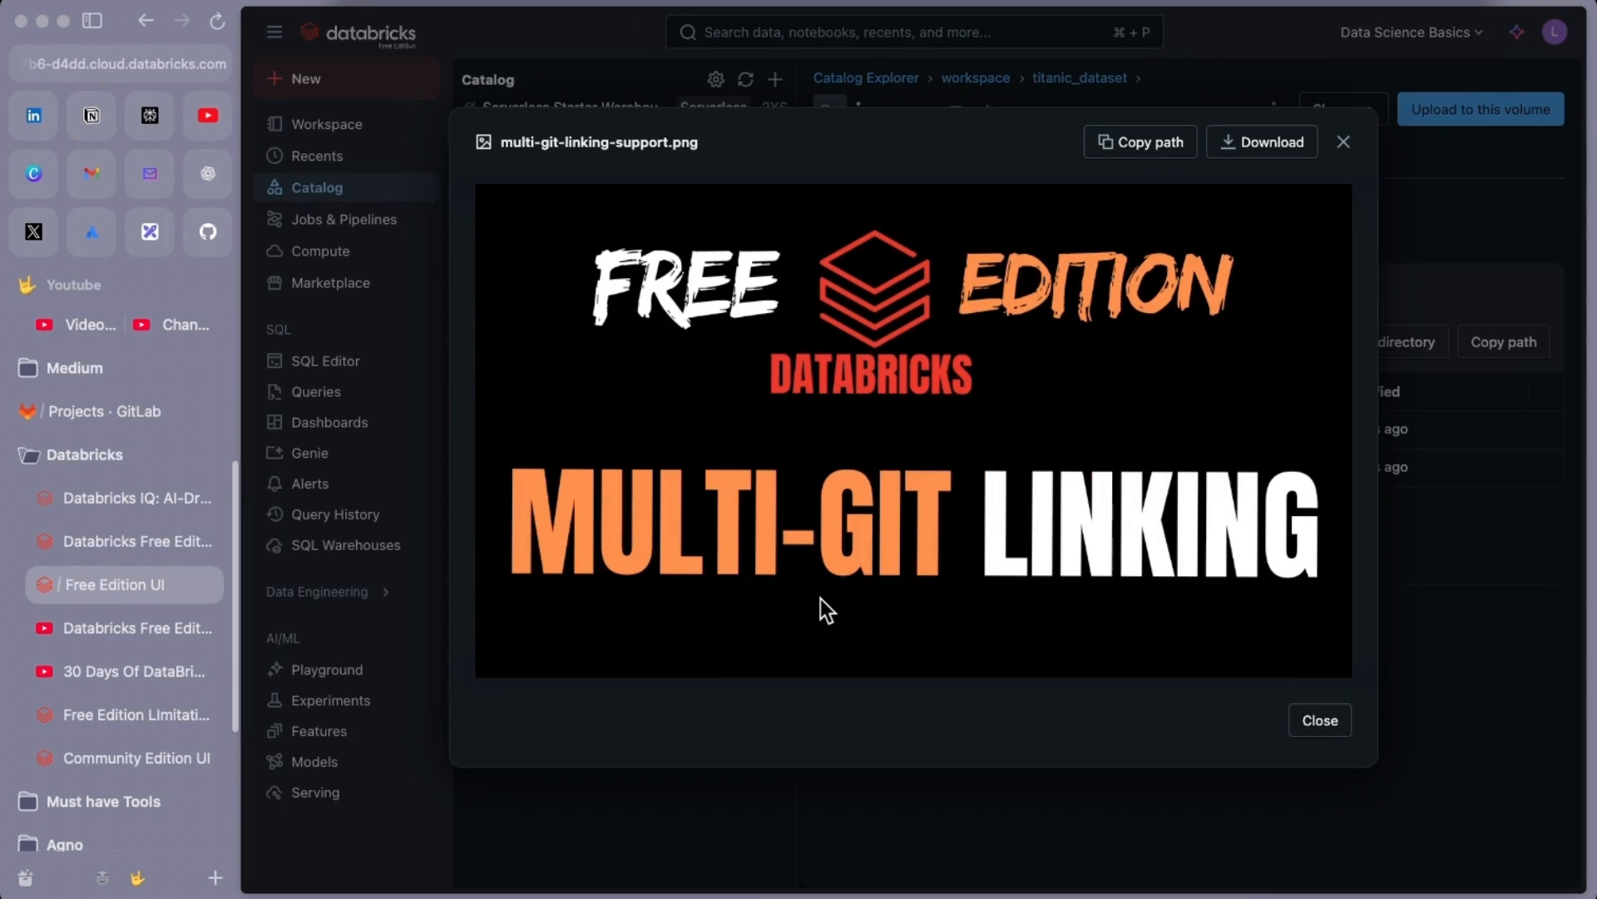
# Close the multi-git-linking-support.png preview and go back to the 'Databricks Free Edition' YouTube playlist
pyautogui.press('super+s')
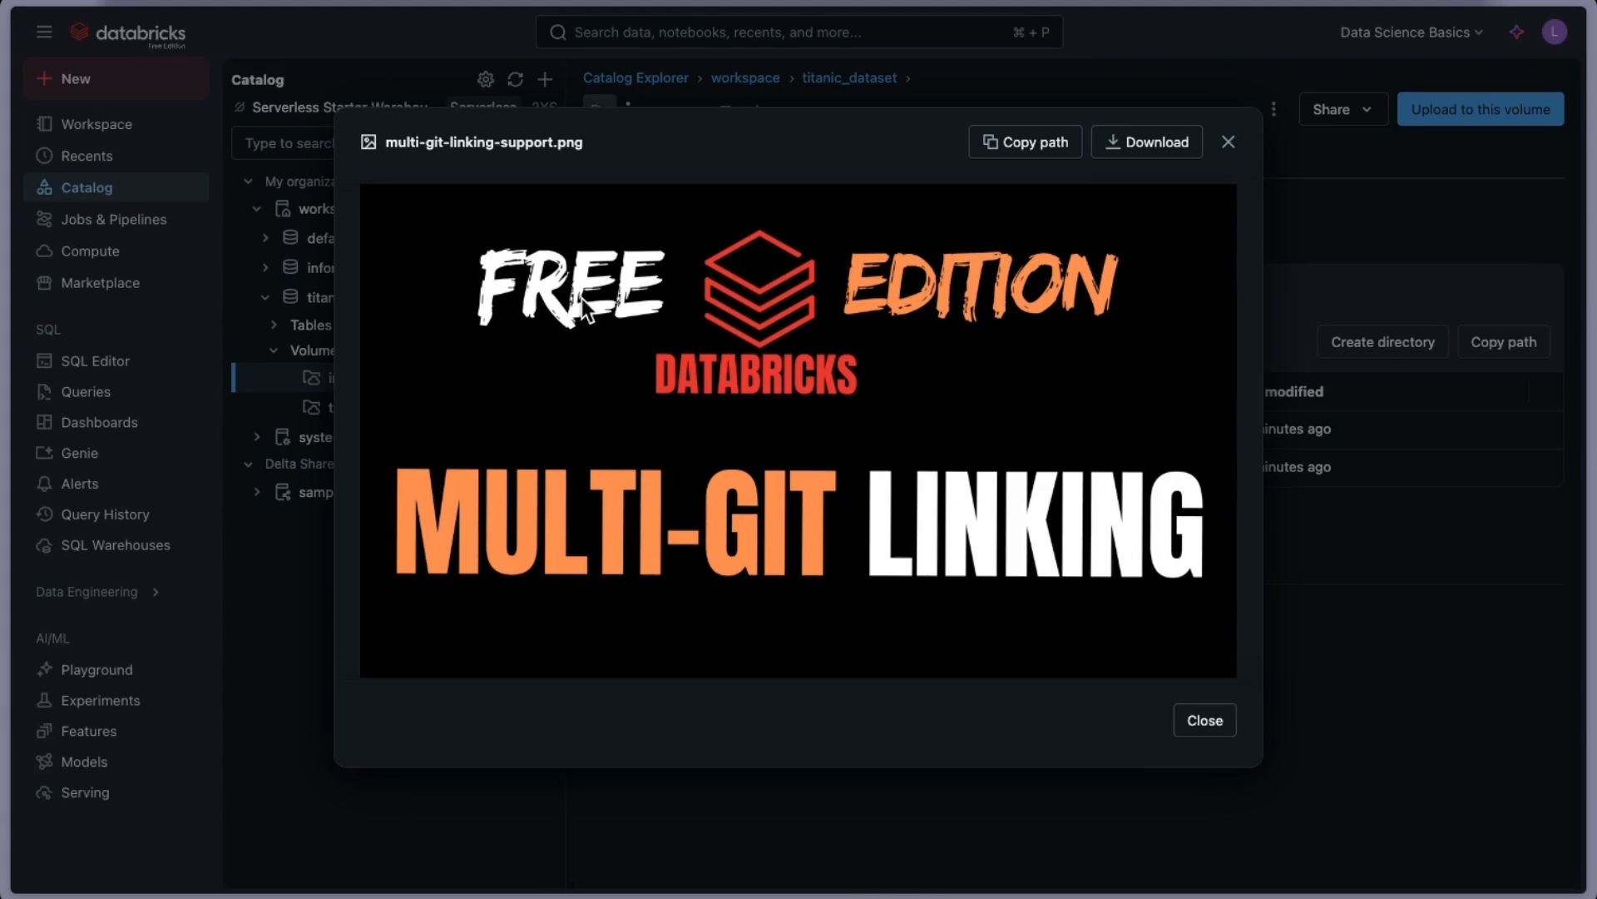
pyautogui.click(1475, 661)
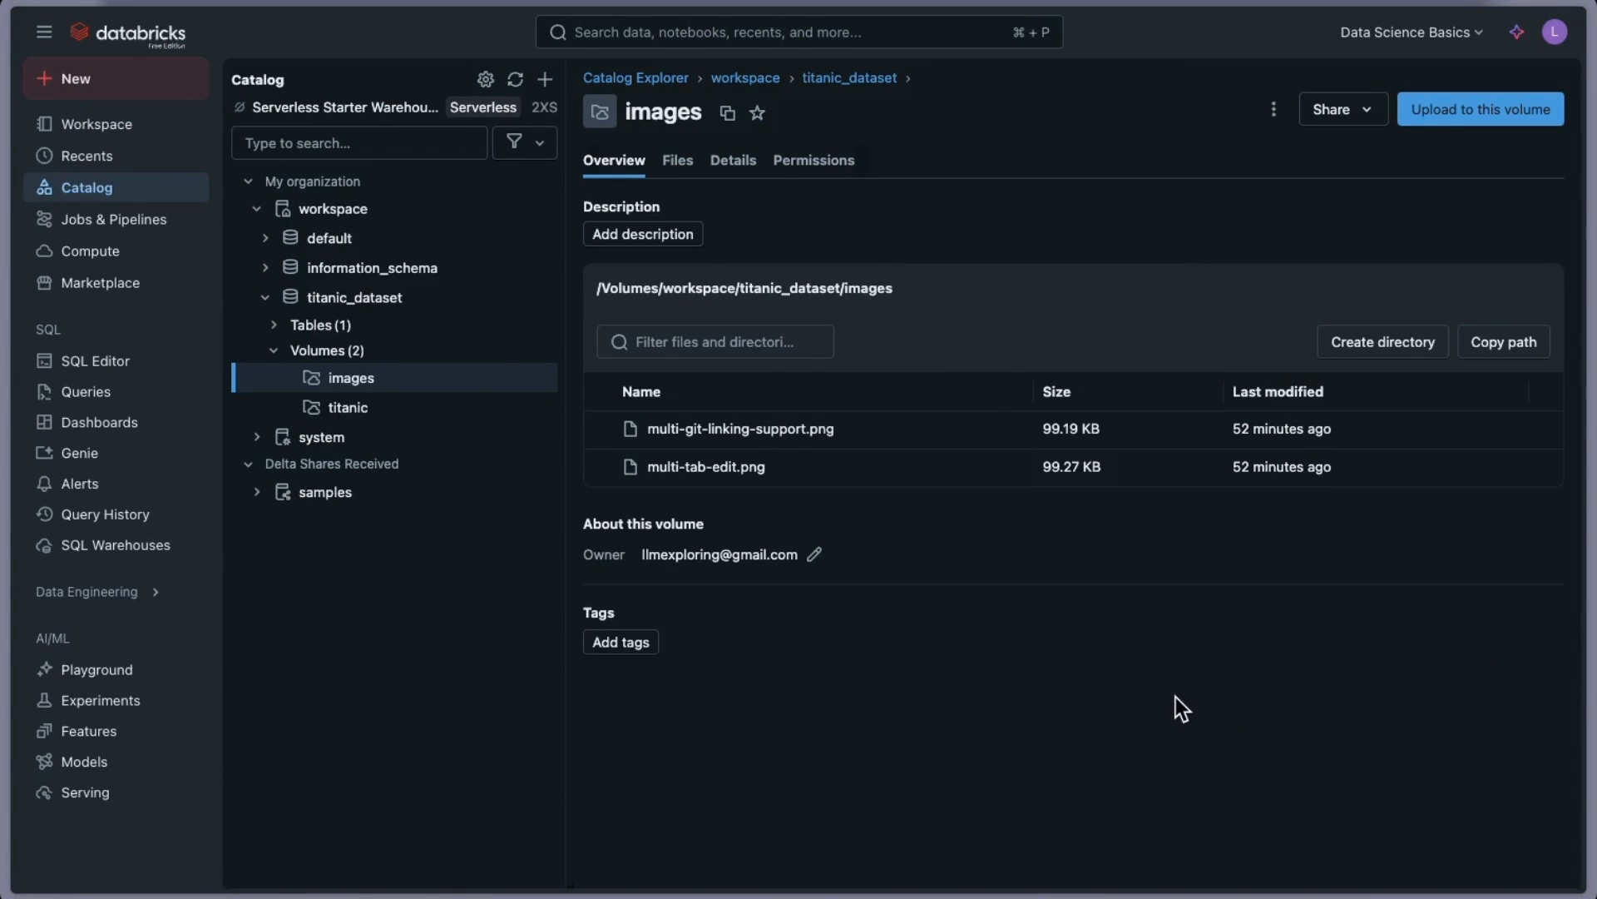
pyautogui.press('super+s')
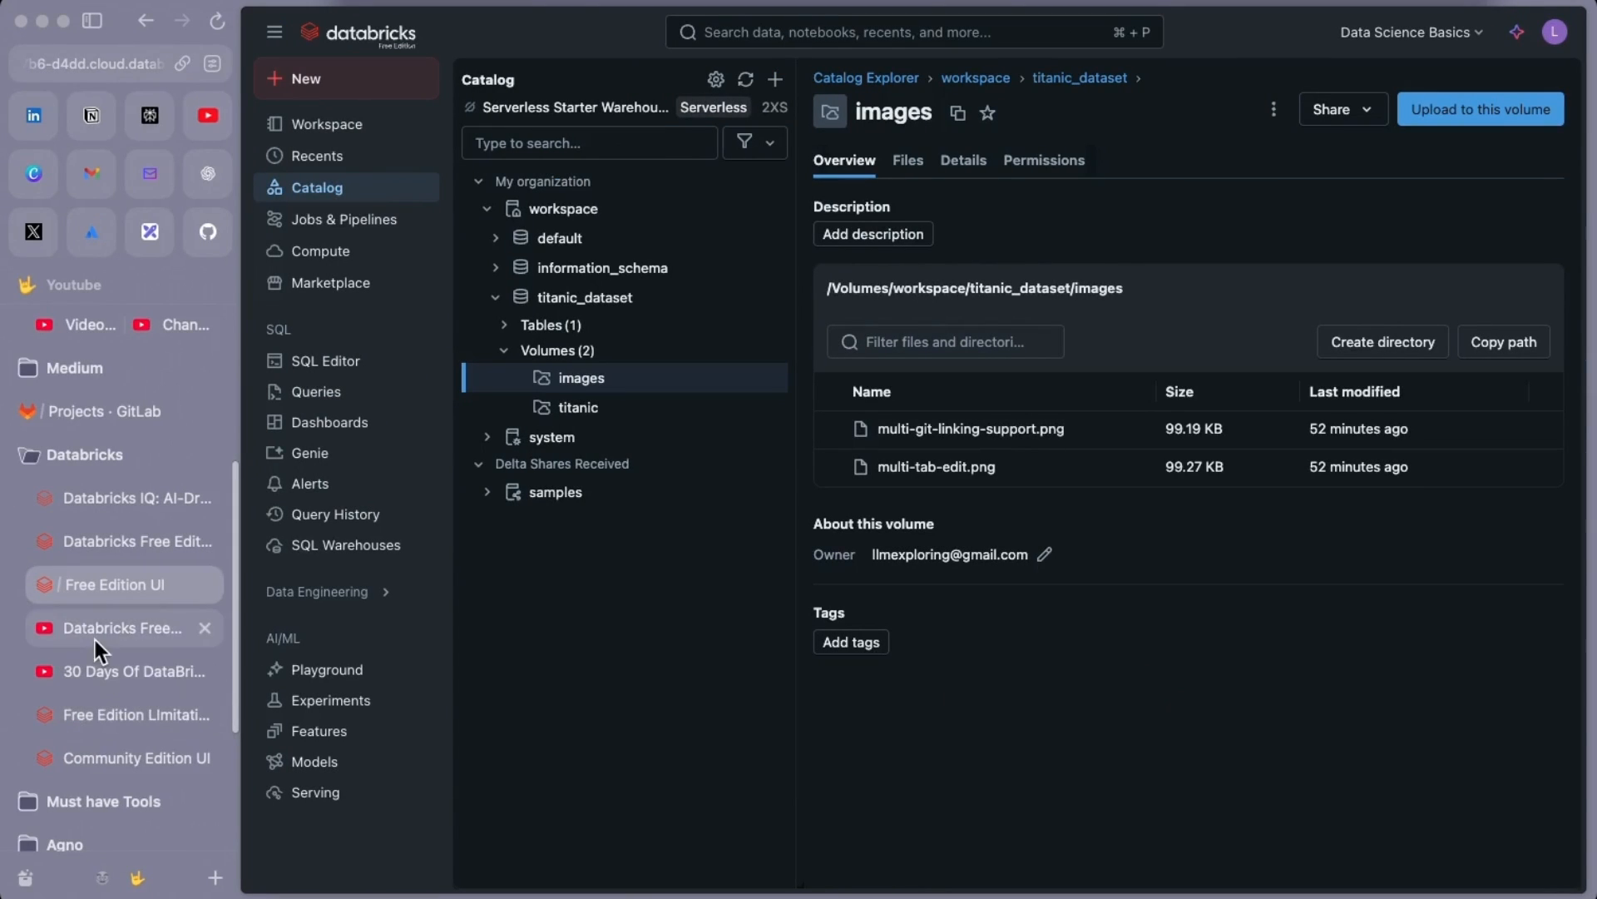
pyautogui.click(118, 630)
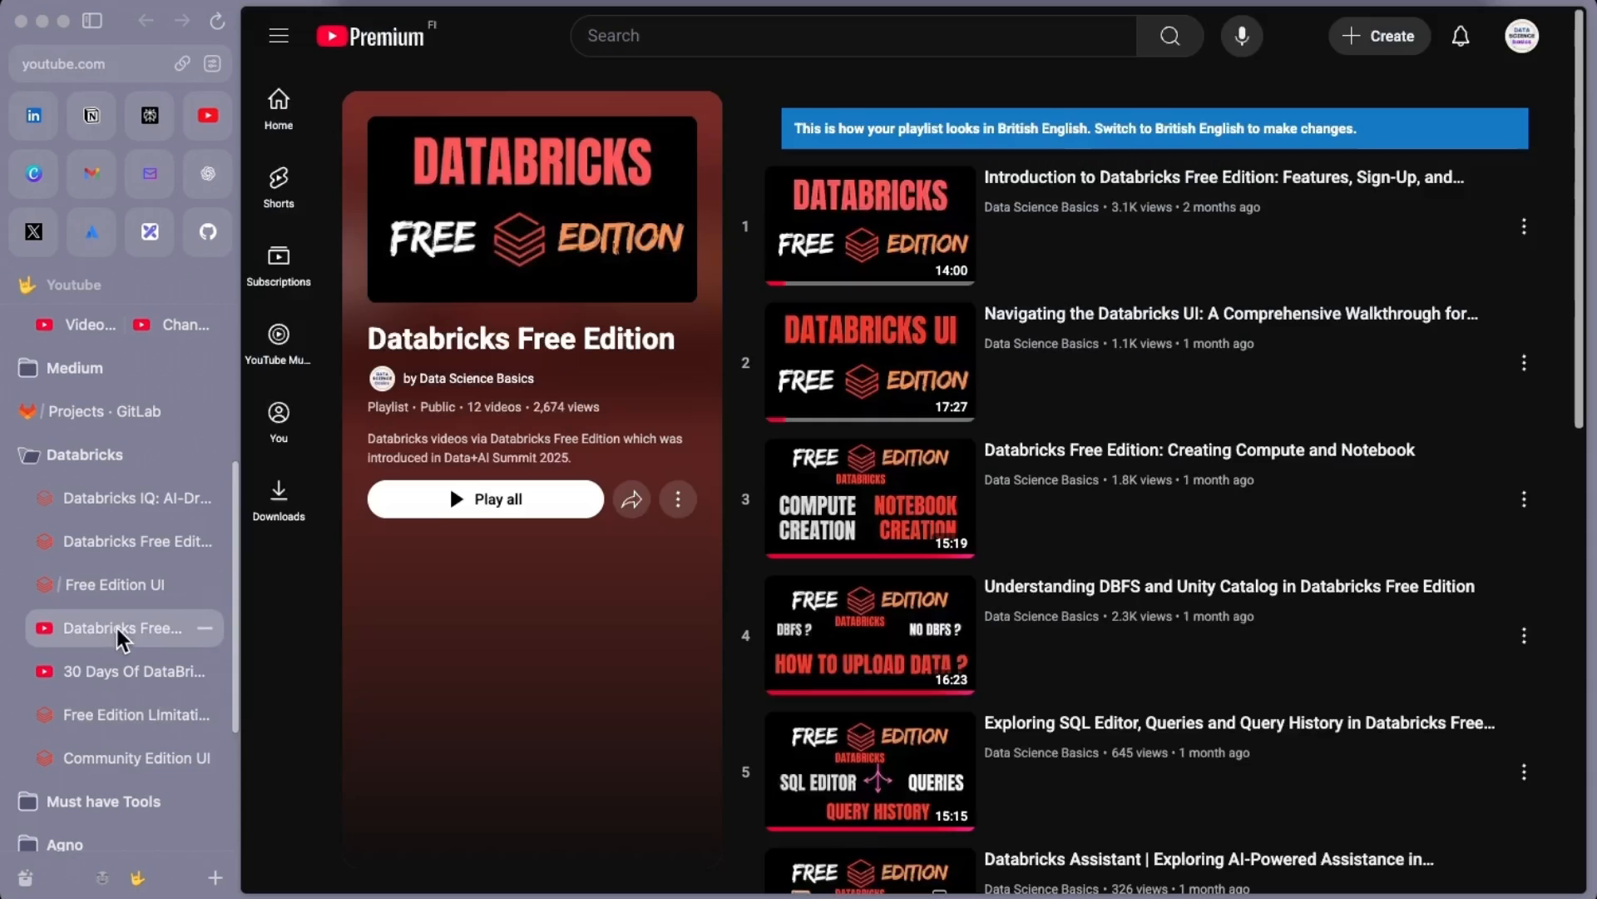
# Scroll the playlist to videos 7–12, then return to the Databricks images volume under titanic_dataset
pyautogui.scroll(-4, 1055, 649)
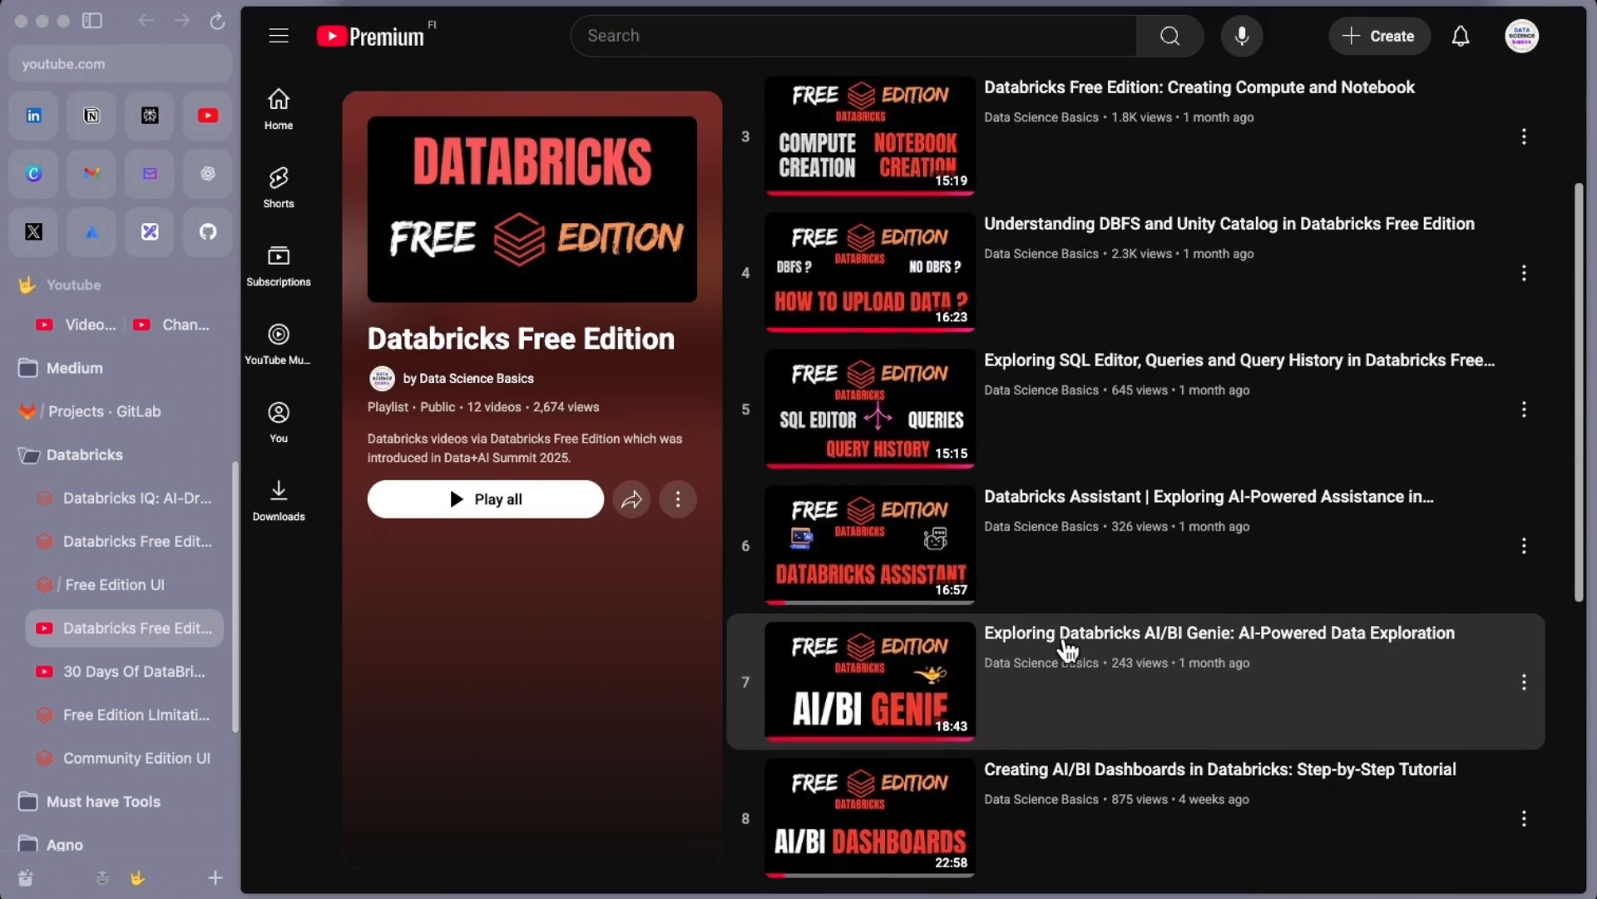
pyautogui.scroll(-7, 1023, 707)
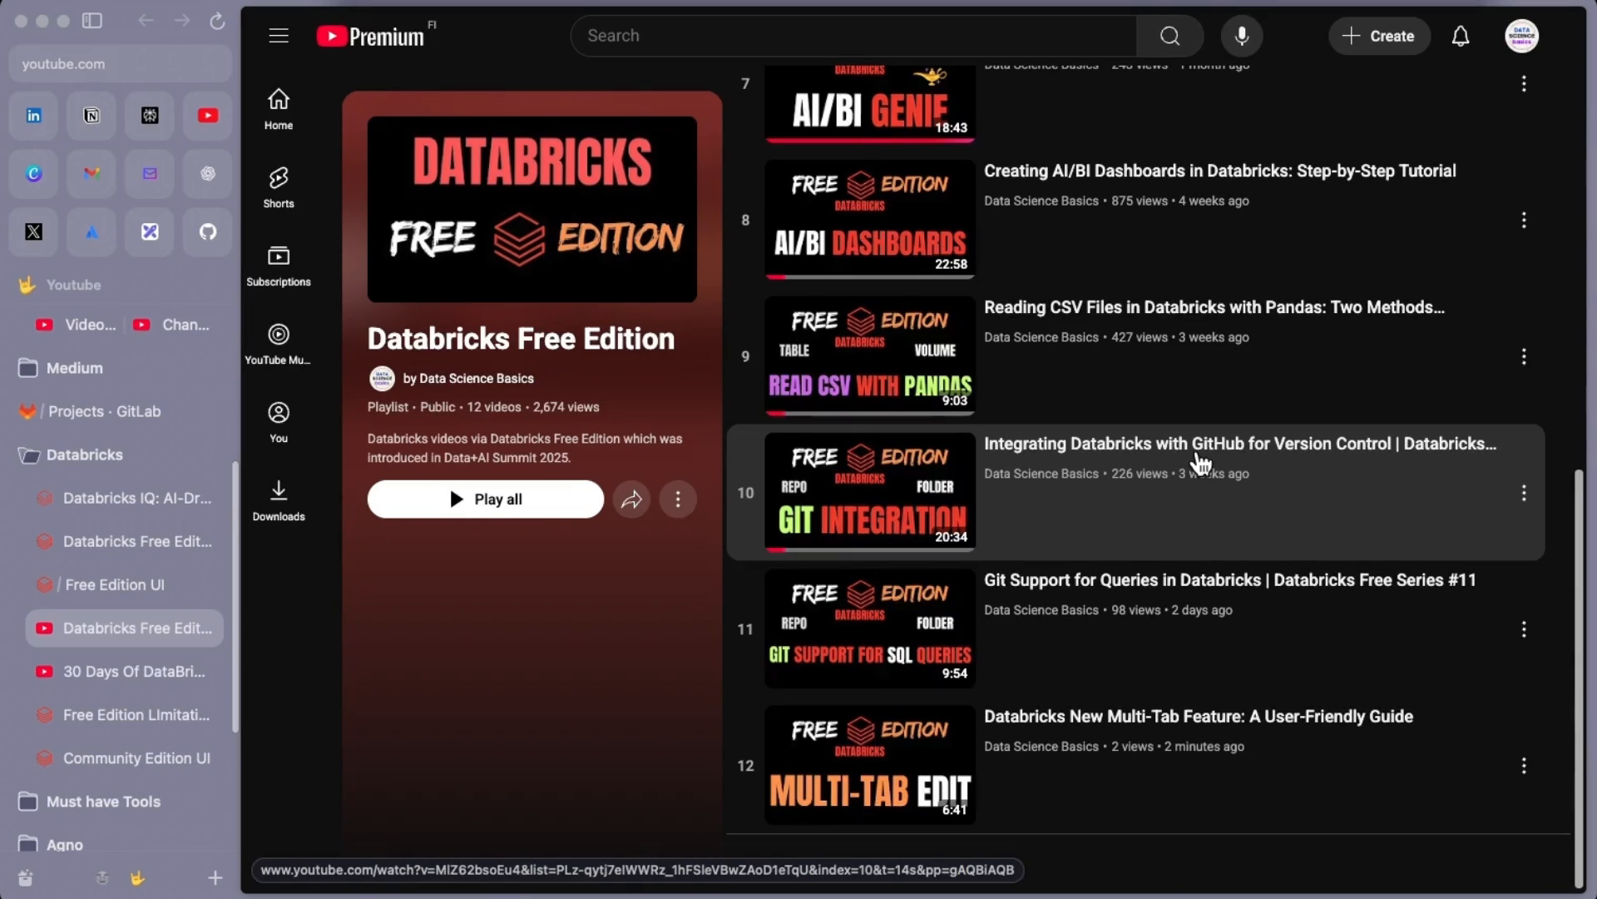
pyautogui.click(108, 585)
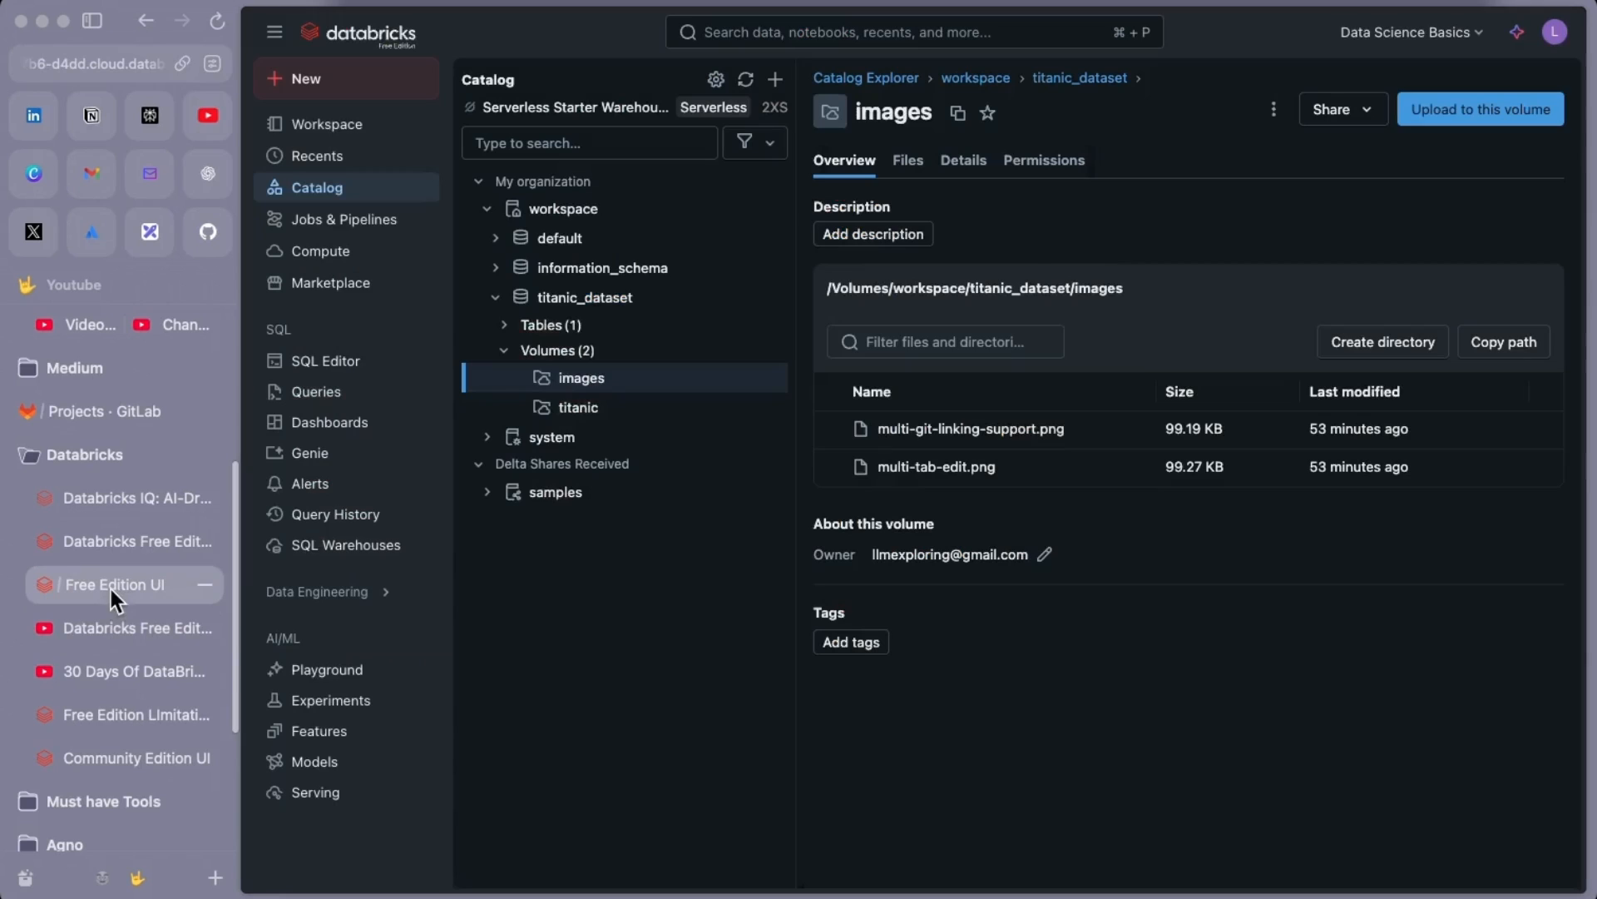
# Open Settings > Linked accounts and highlight the existing GitHub credential details
pyautogui.click(1554, 32)
pyautogui.click(1376, 131)
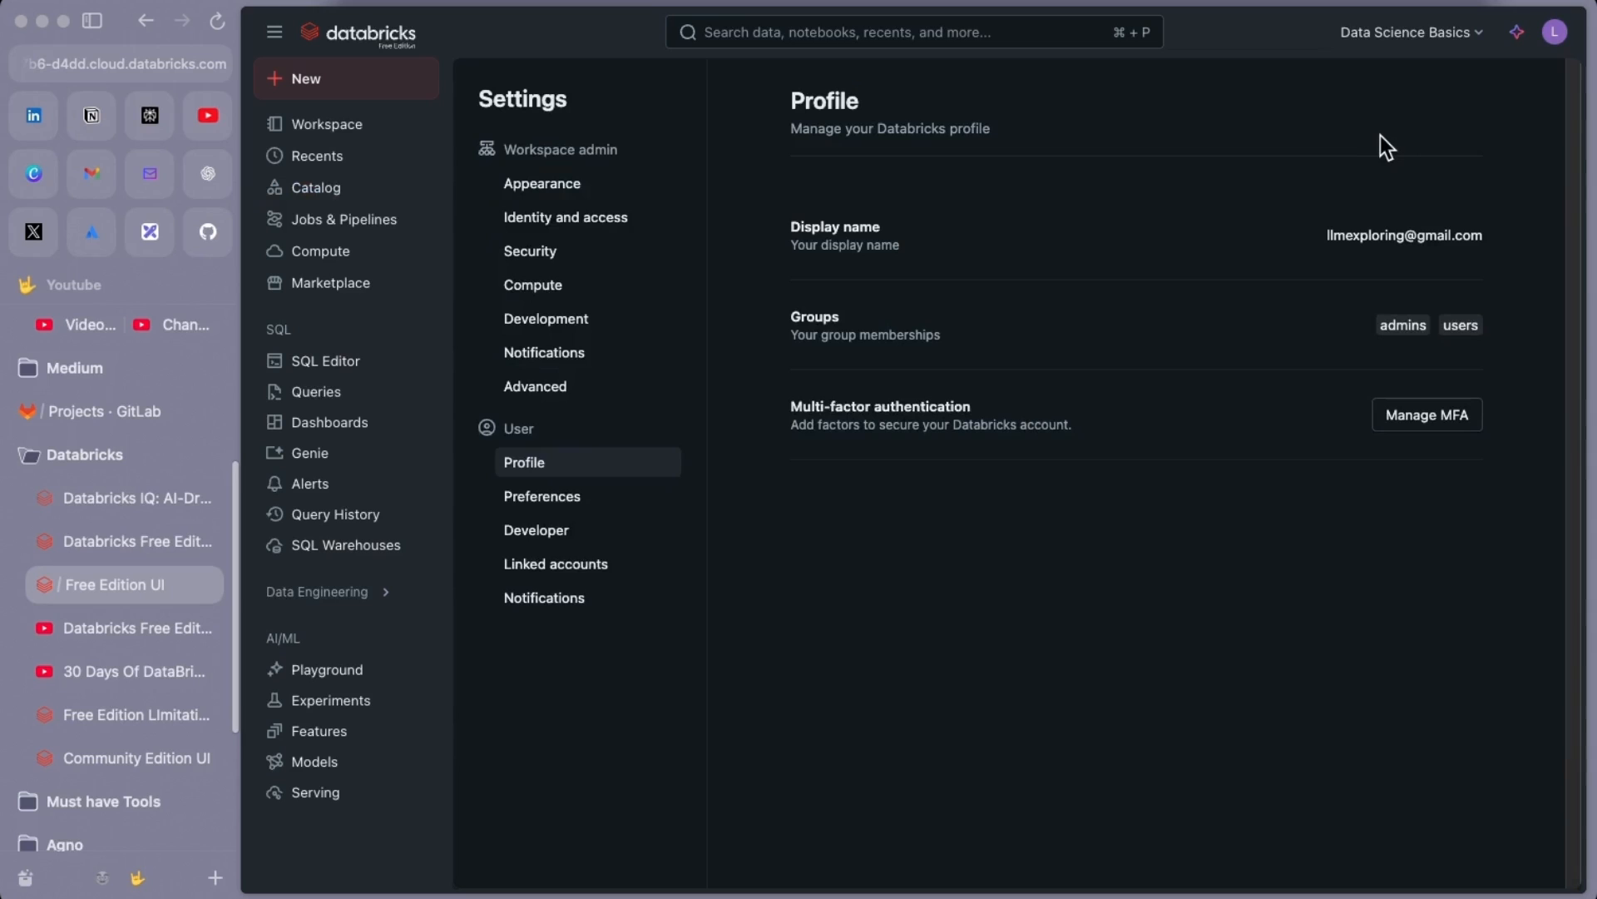
pyautogui.click(554, 530)
pyautogui.click(553, 563)
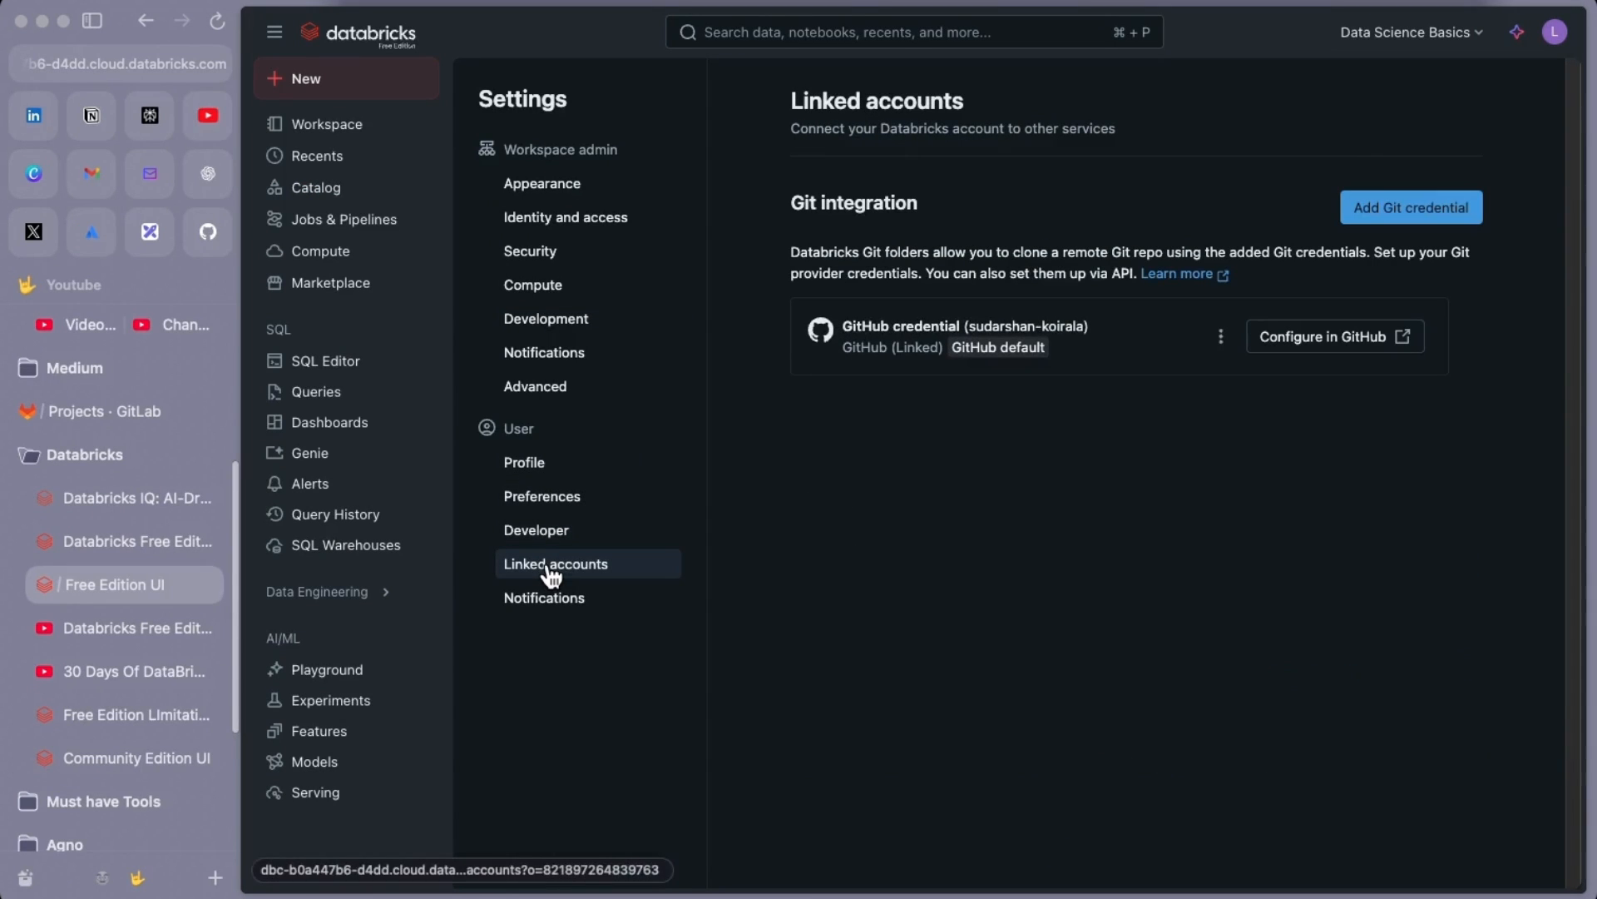
pyautogui.moveTo(790, 202); pyautogui.dragTo(927, 218)
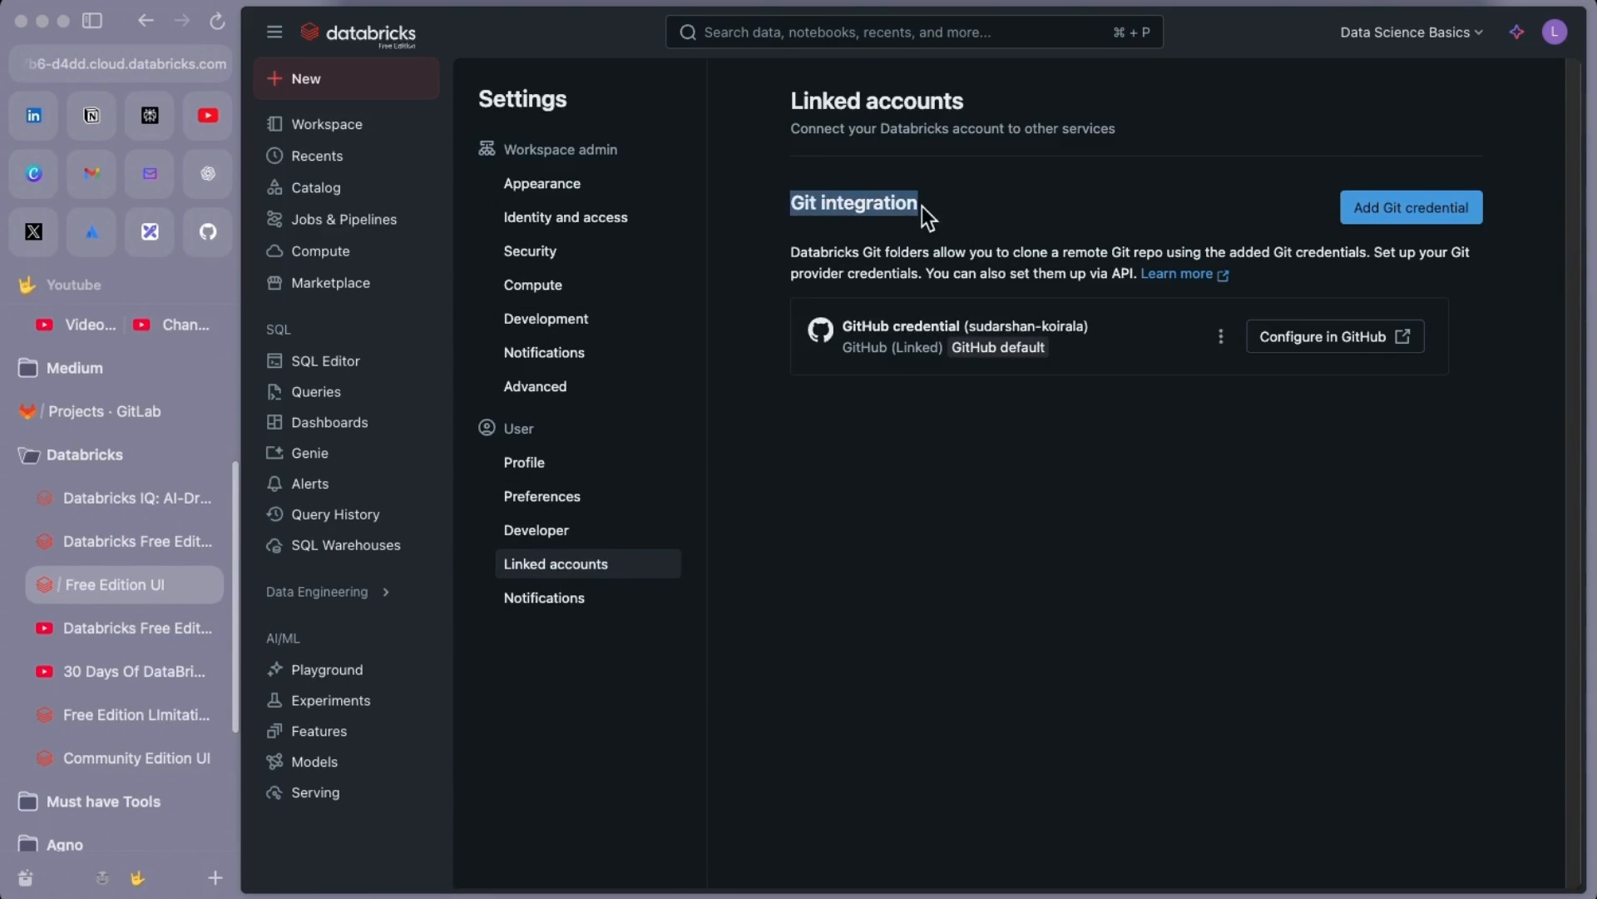
pyautogui.moveTo(1012, 358)
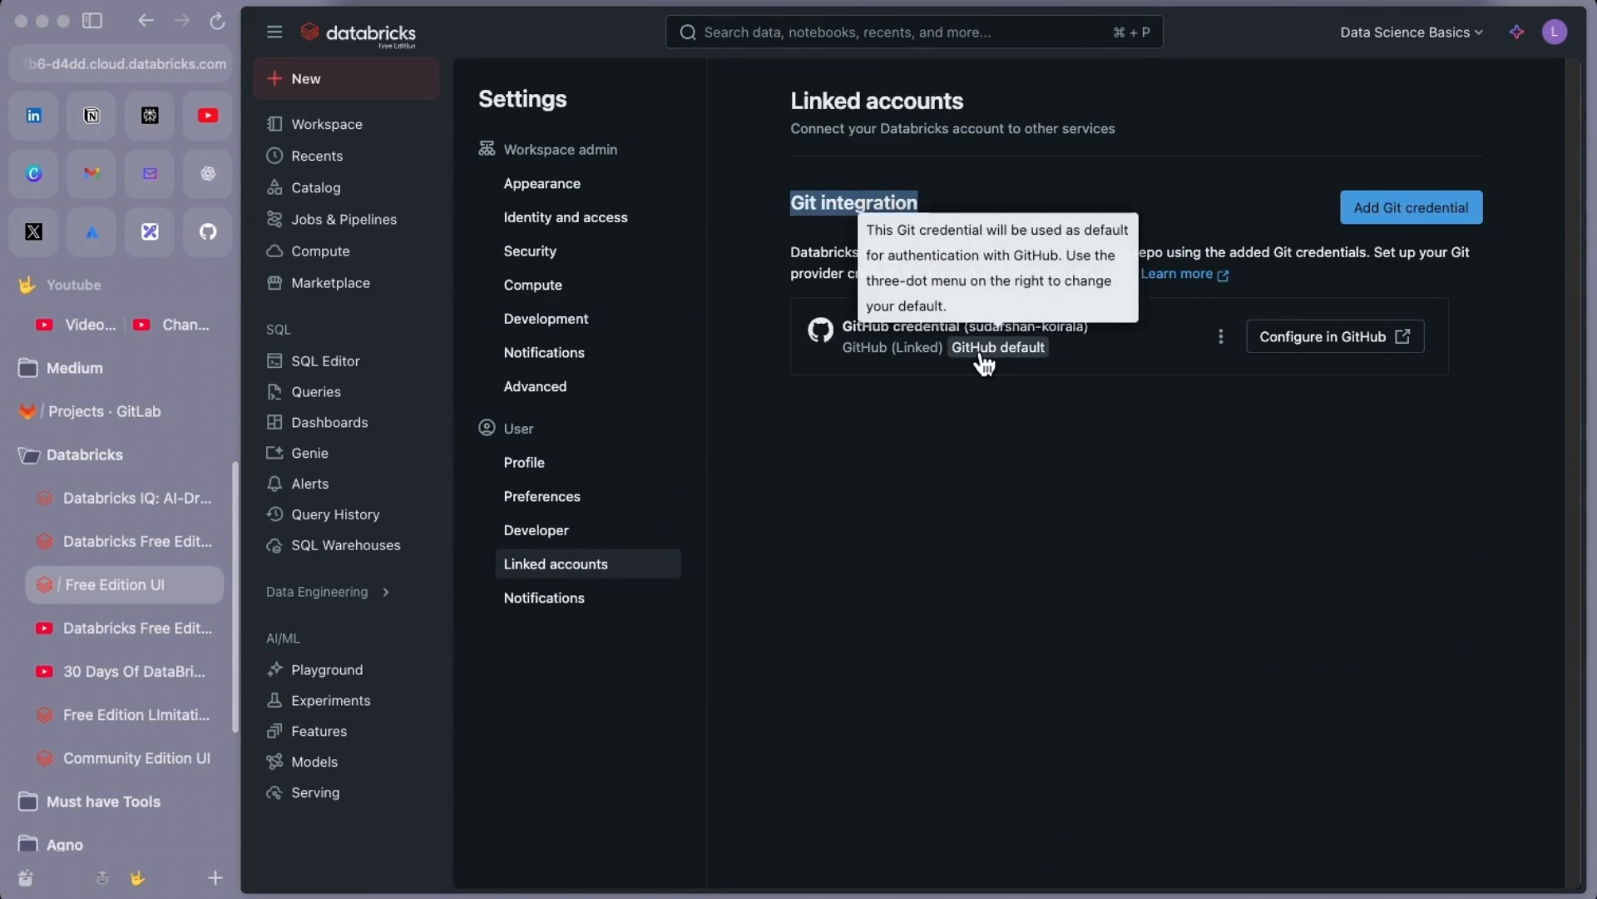
pyautogui.click(847, 324)
pyautogui.moveTo(847, 322); pyautogui.dragTo(1080, 348)
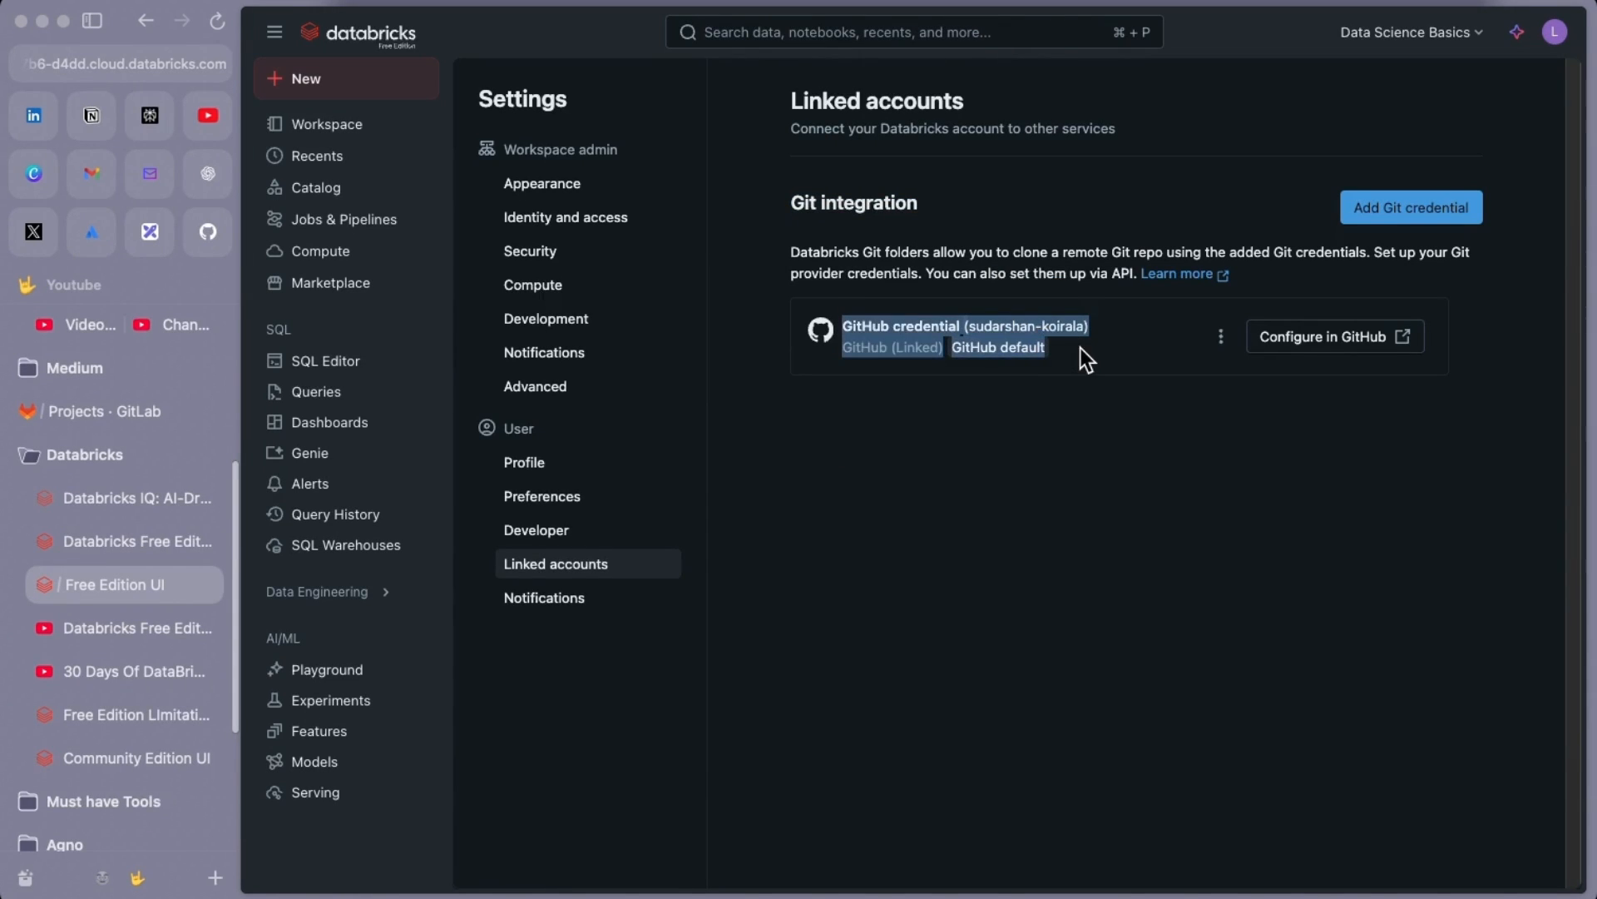
# Check the GitHub databricks-tutorials repository, then bring up the GitLab Projects list
pyautogui.click(206, 232)
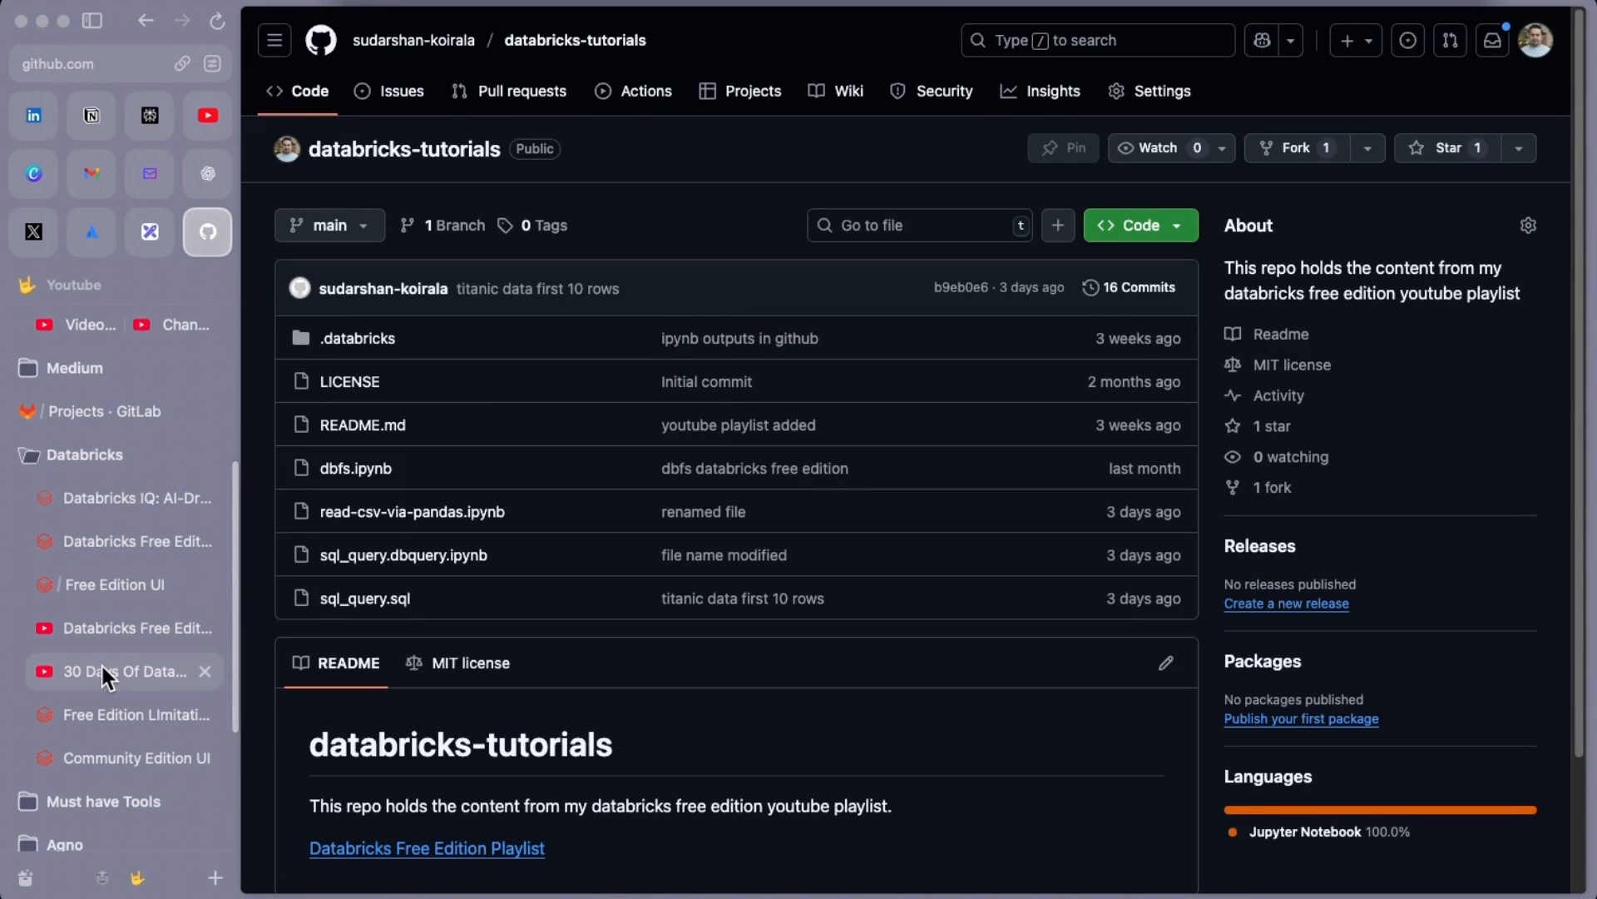
pyautogui.click(129, 585)
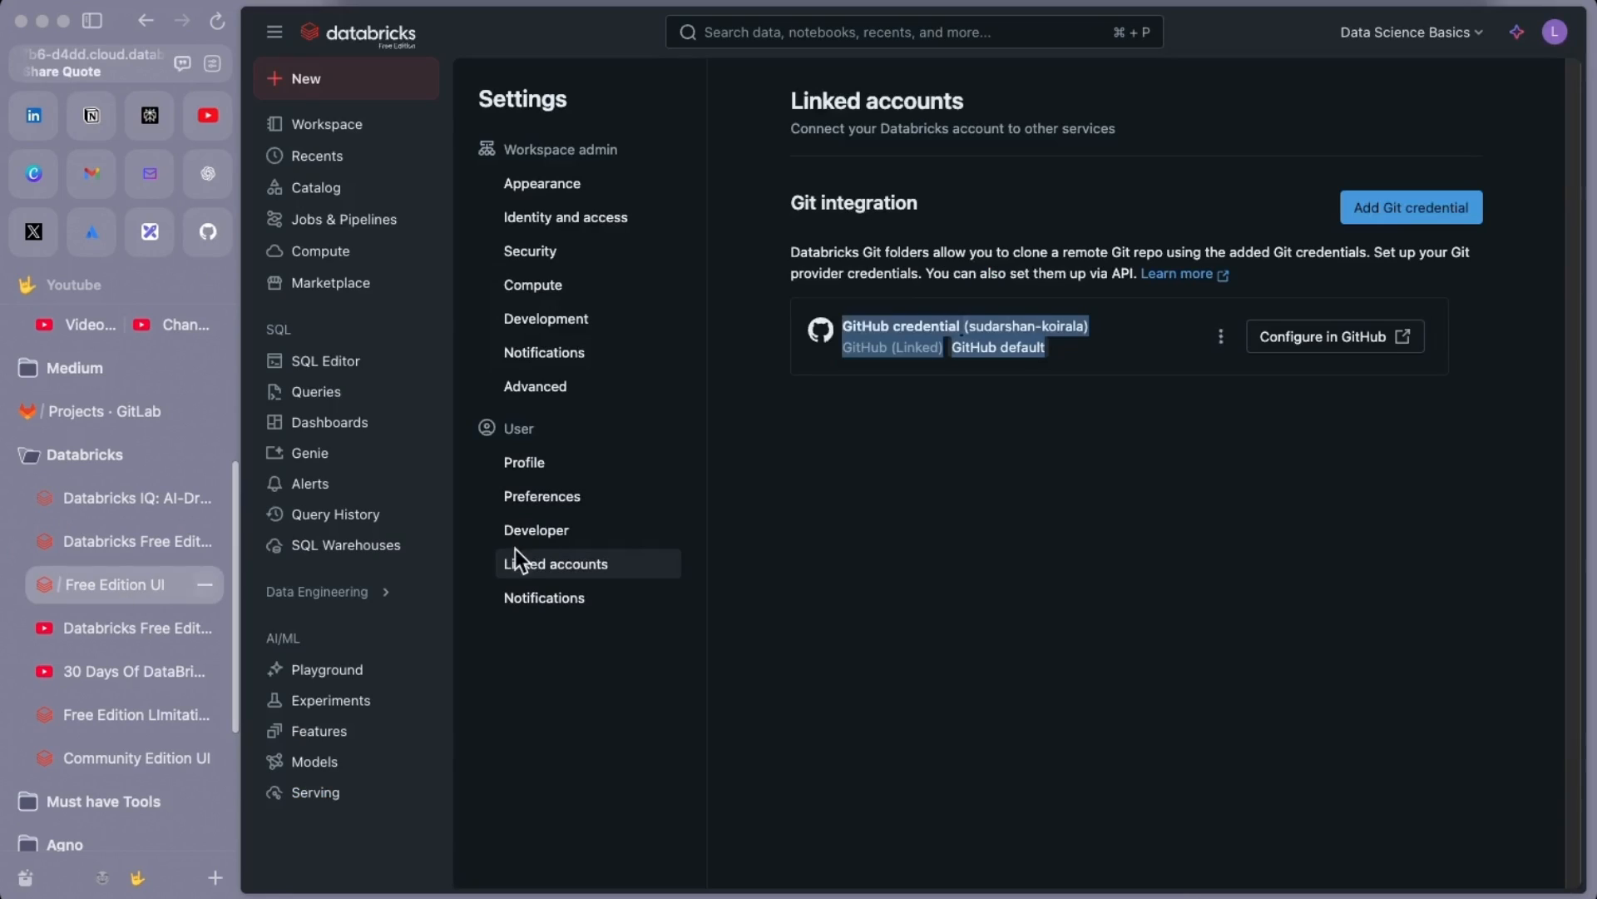
pyautogui.click(1262, 557)
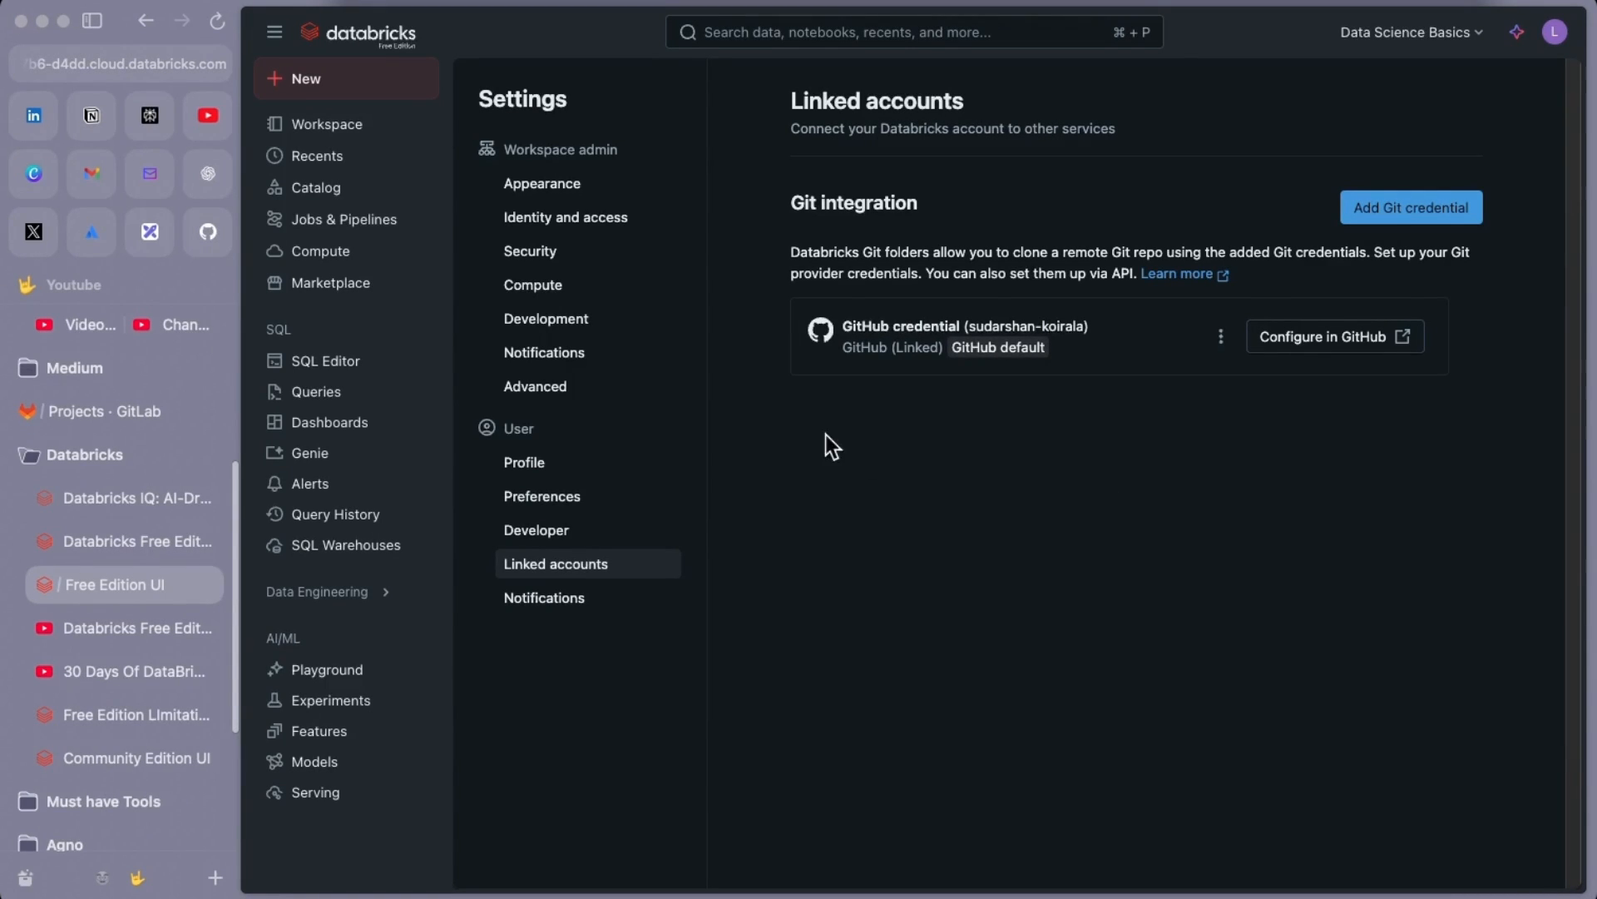
pyautogui.click(109, 411)
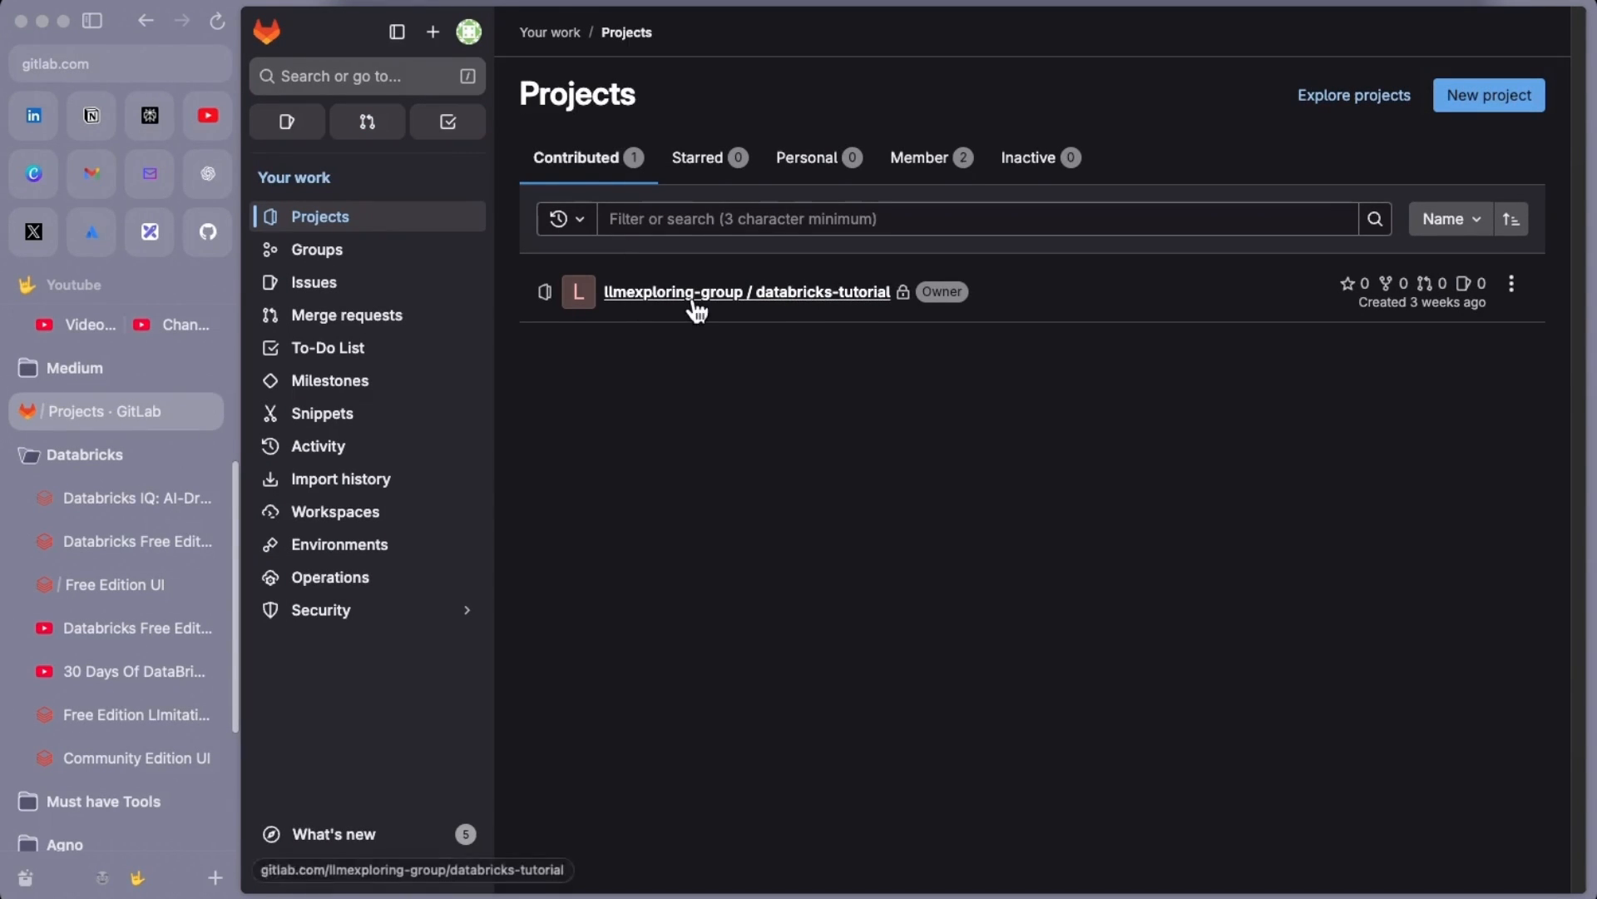
# Open GitLab's databricks-tutorial project with README.md and first.sql, then return to Linked accounts
pyautogui.click(807, 308)
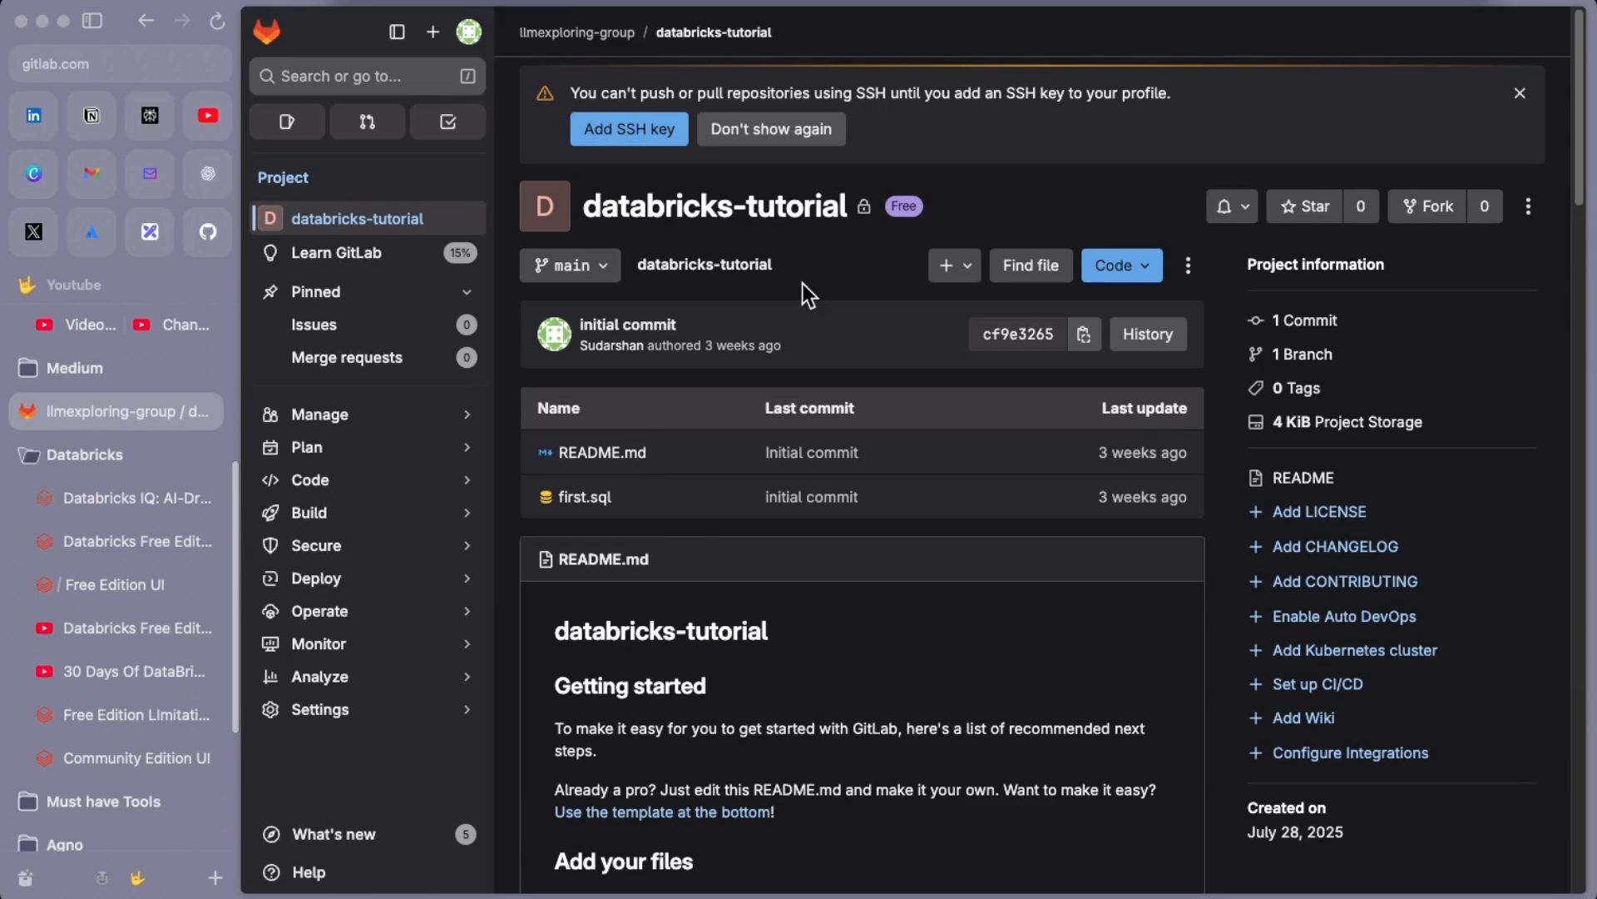
pyautogui.click(147, 578)
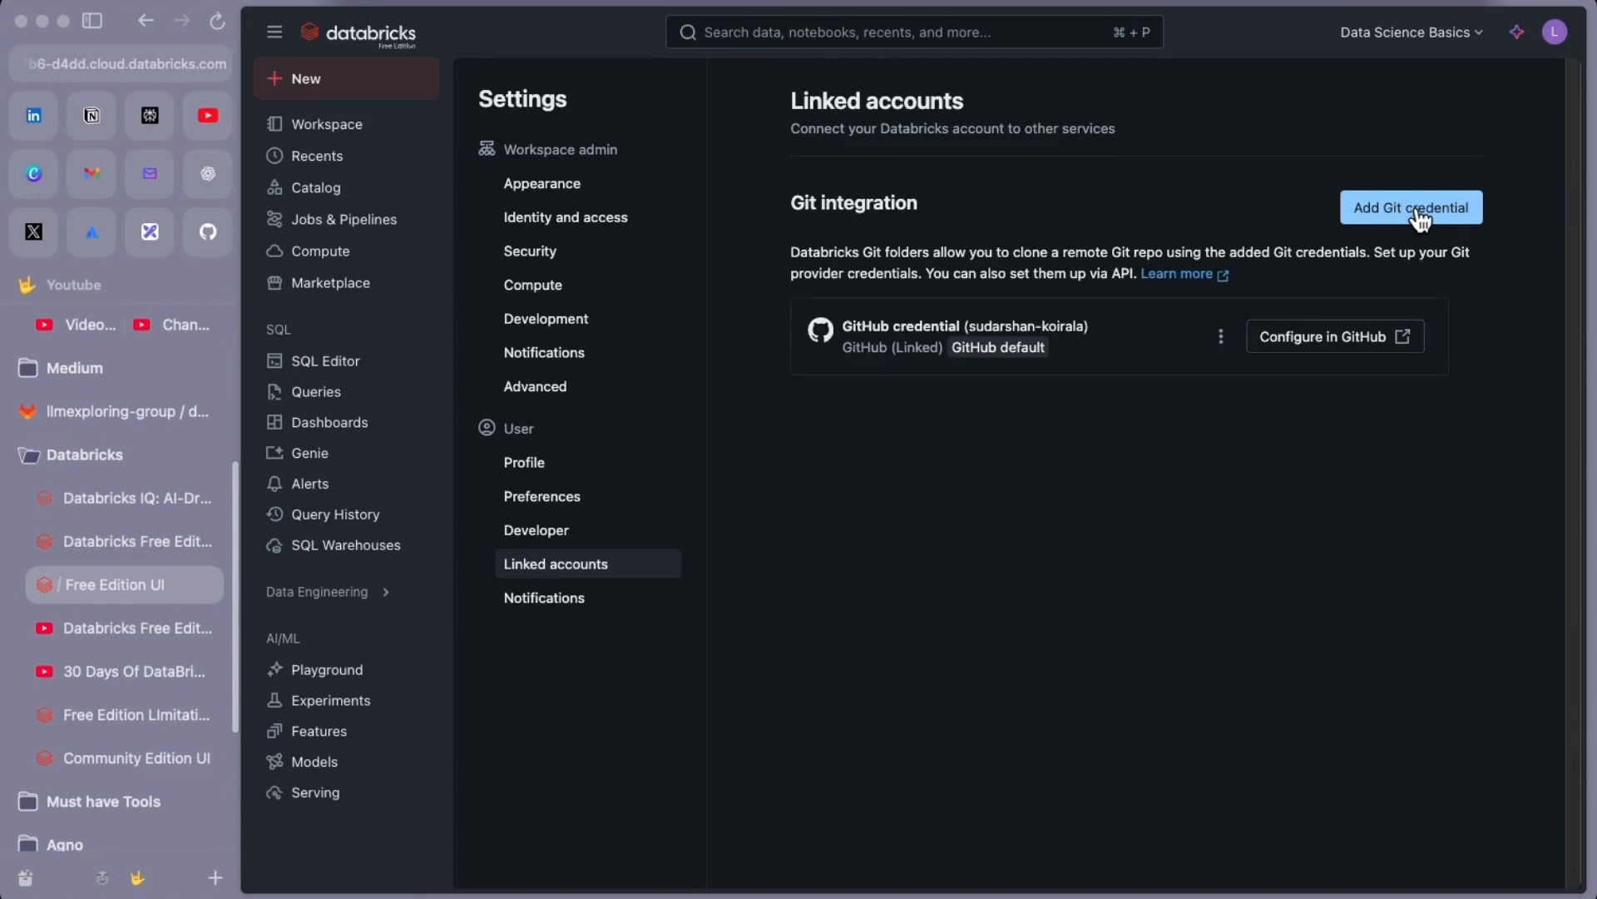
# Start a new Git credential in Linked accounts with GitLab as the provider
pyautogui.click(1555, 32)
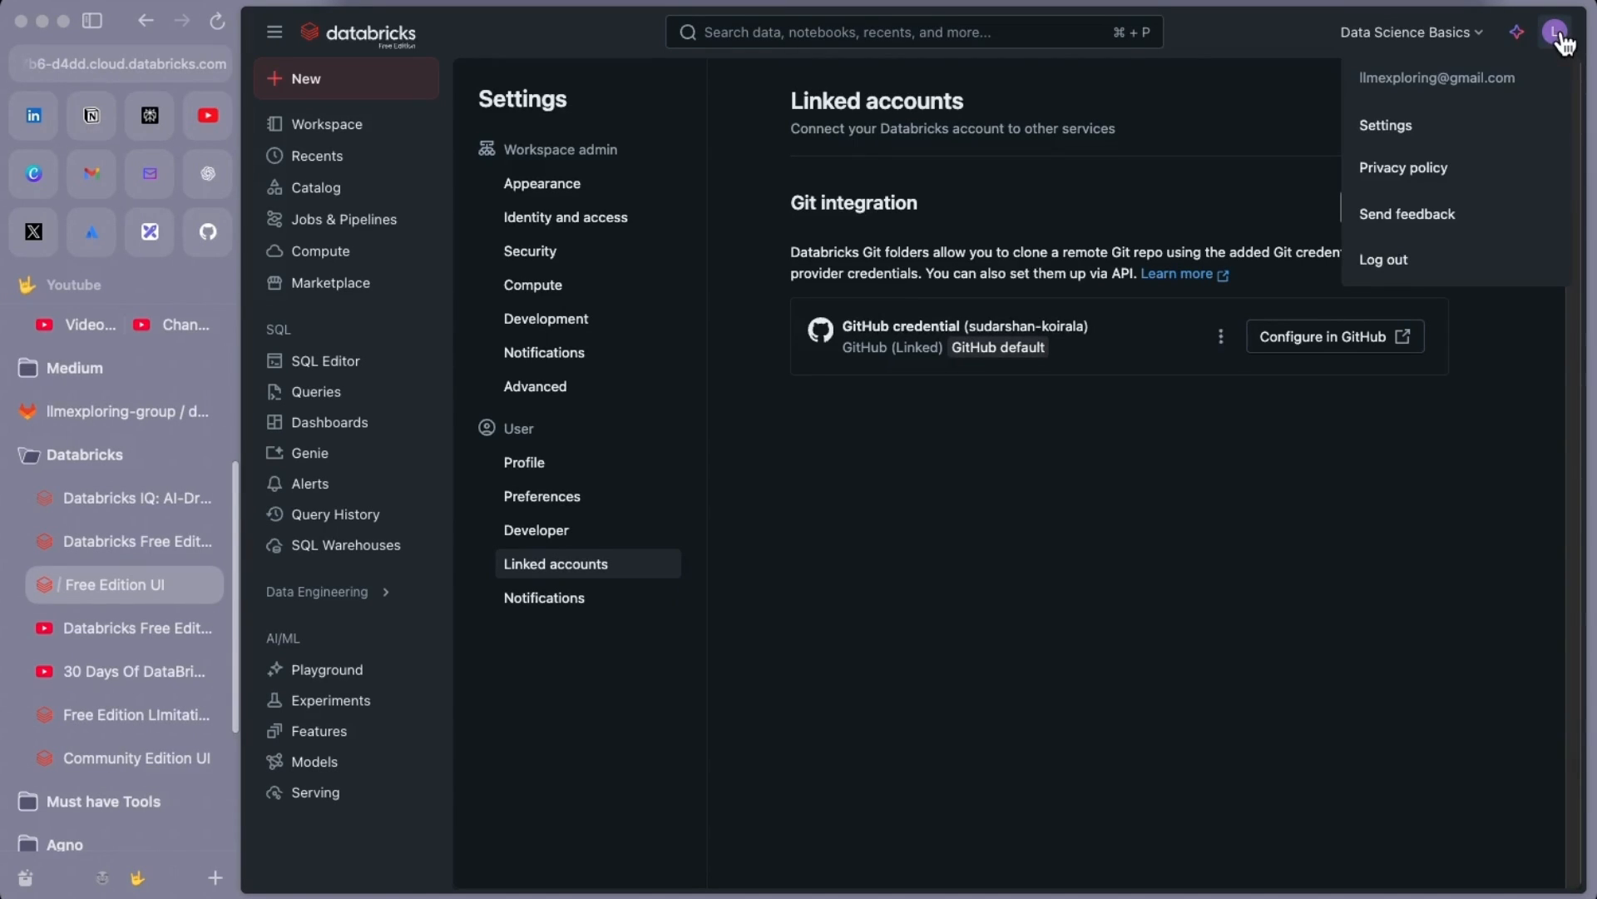
pyautogui.click(1402, 125)
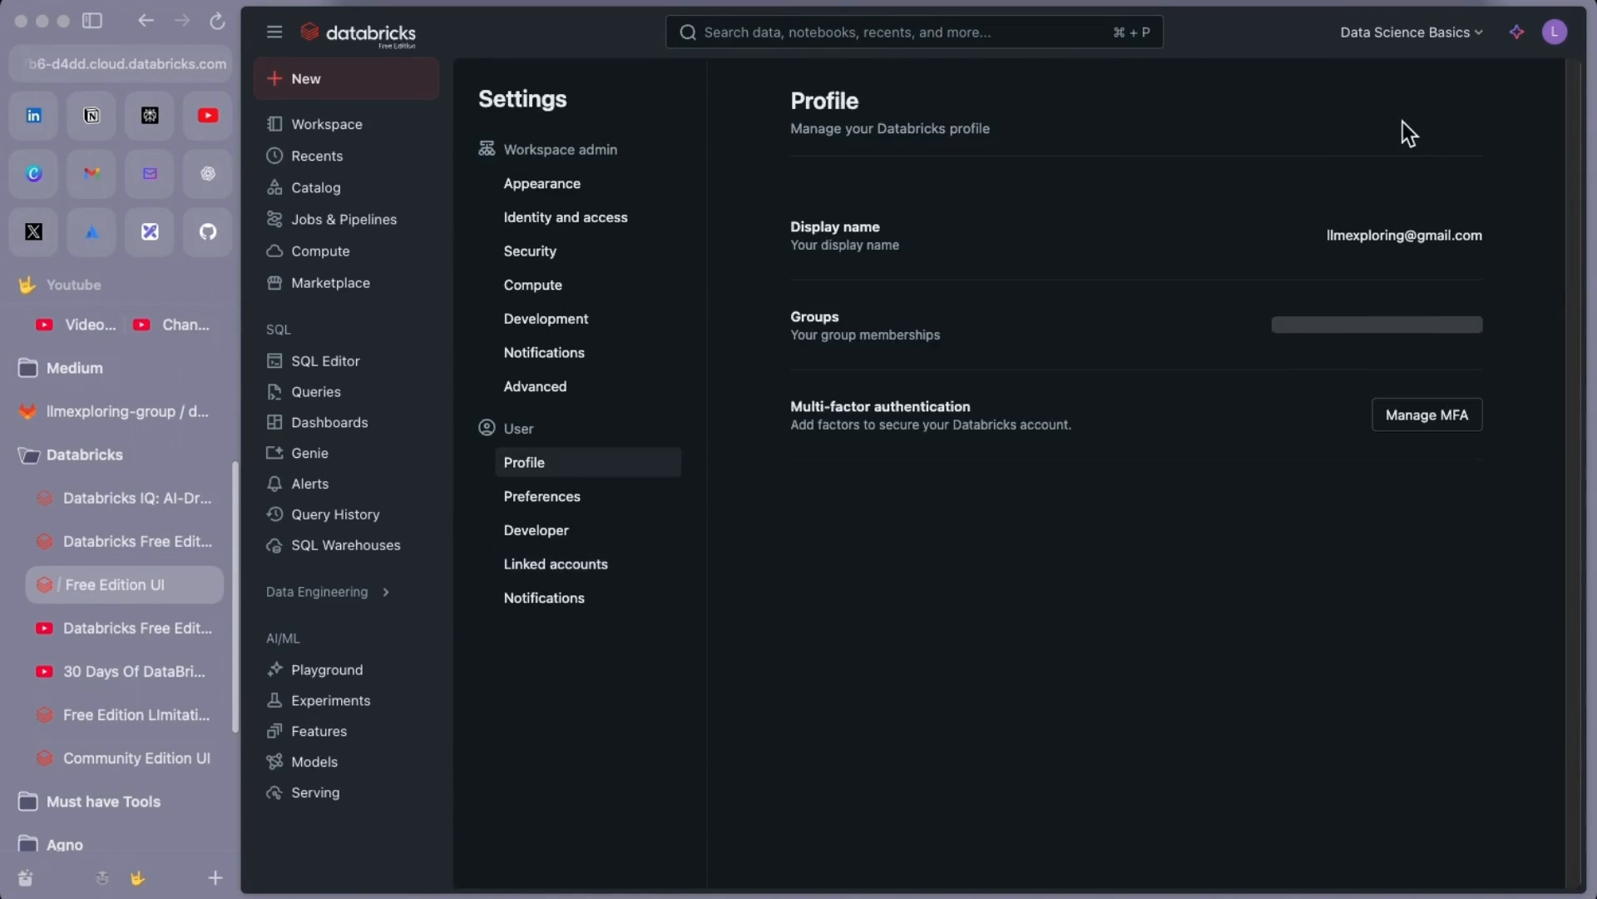
pyautogui.click(535, 569)
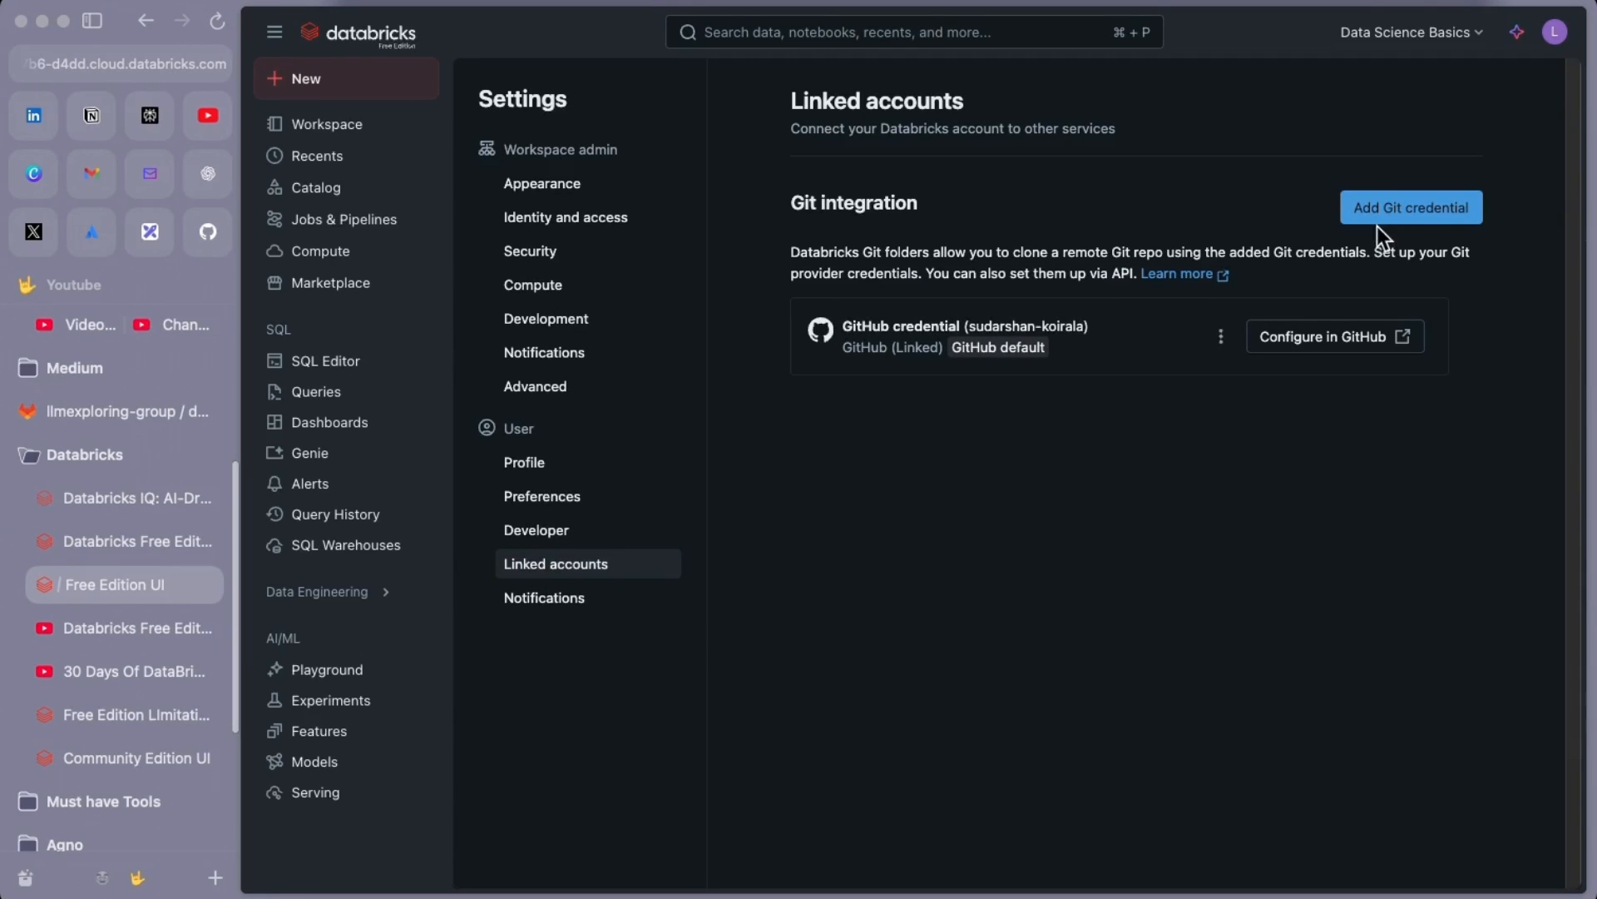
pyautogui.click(1399, 215)
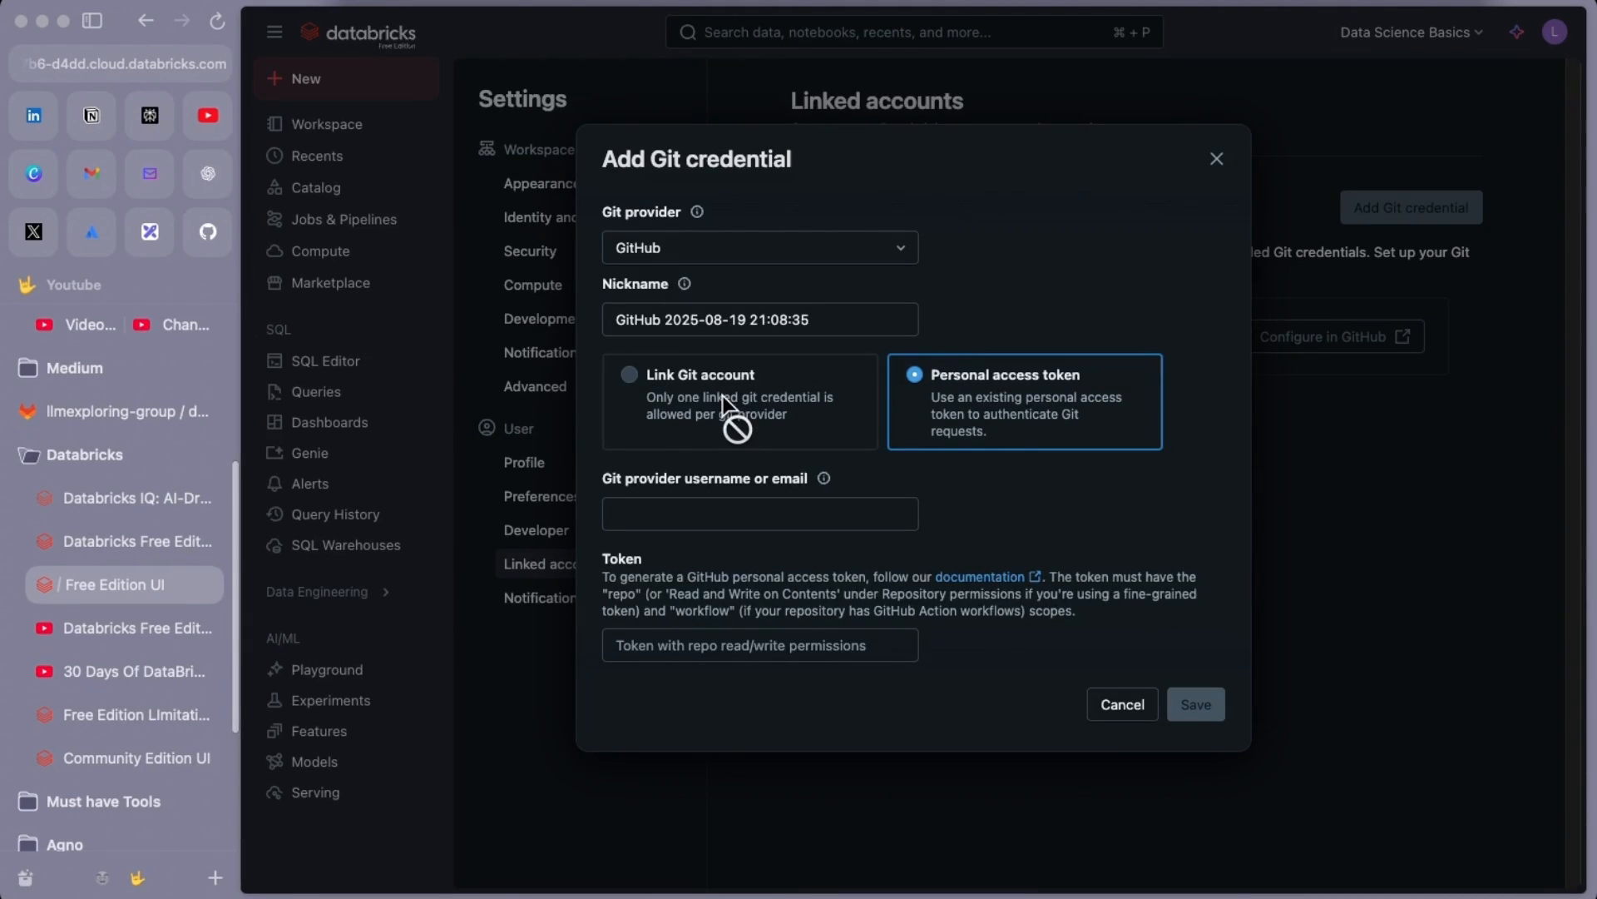
pyautogui.click(681, 249)
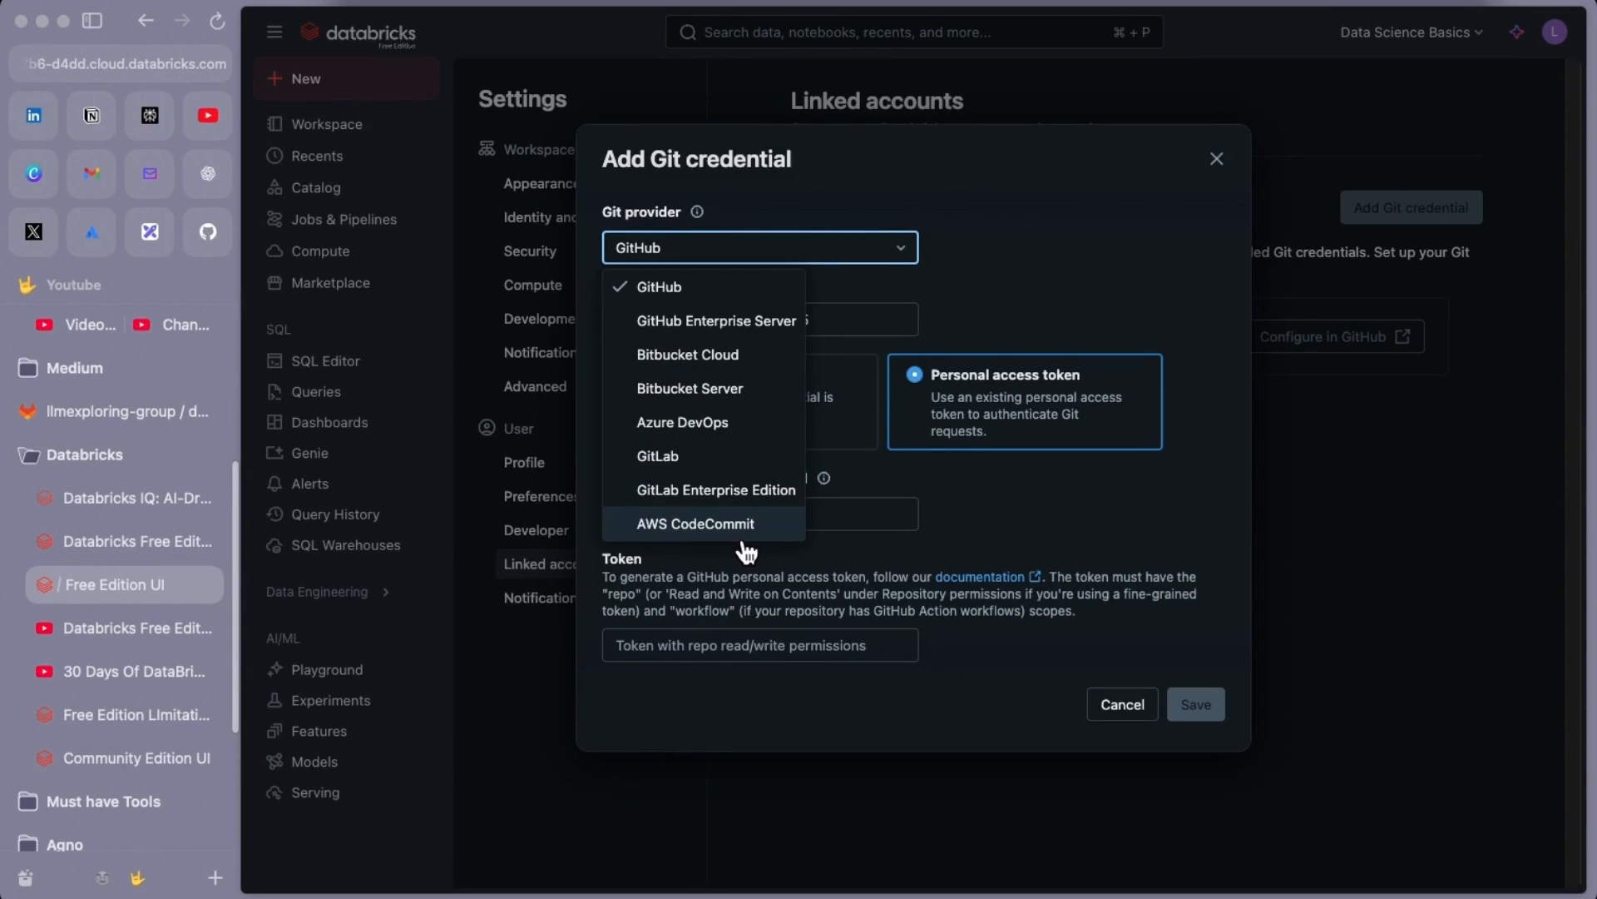
pyautogui.click(680, 462)
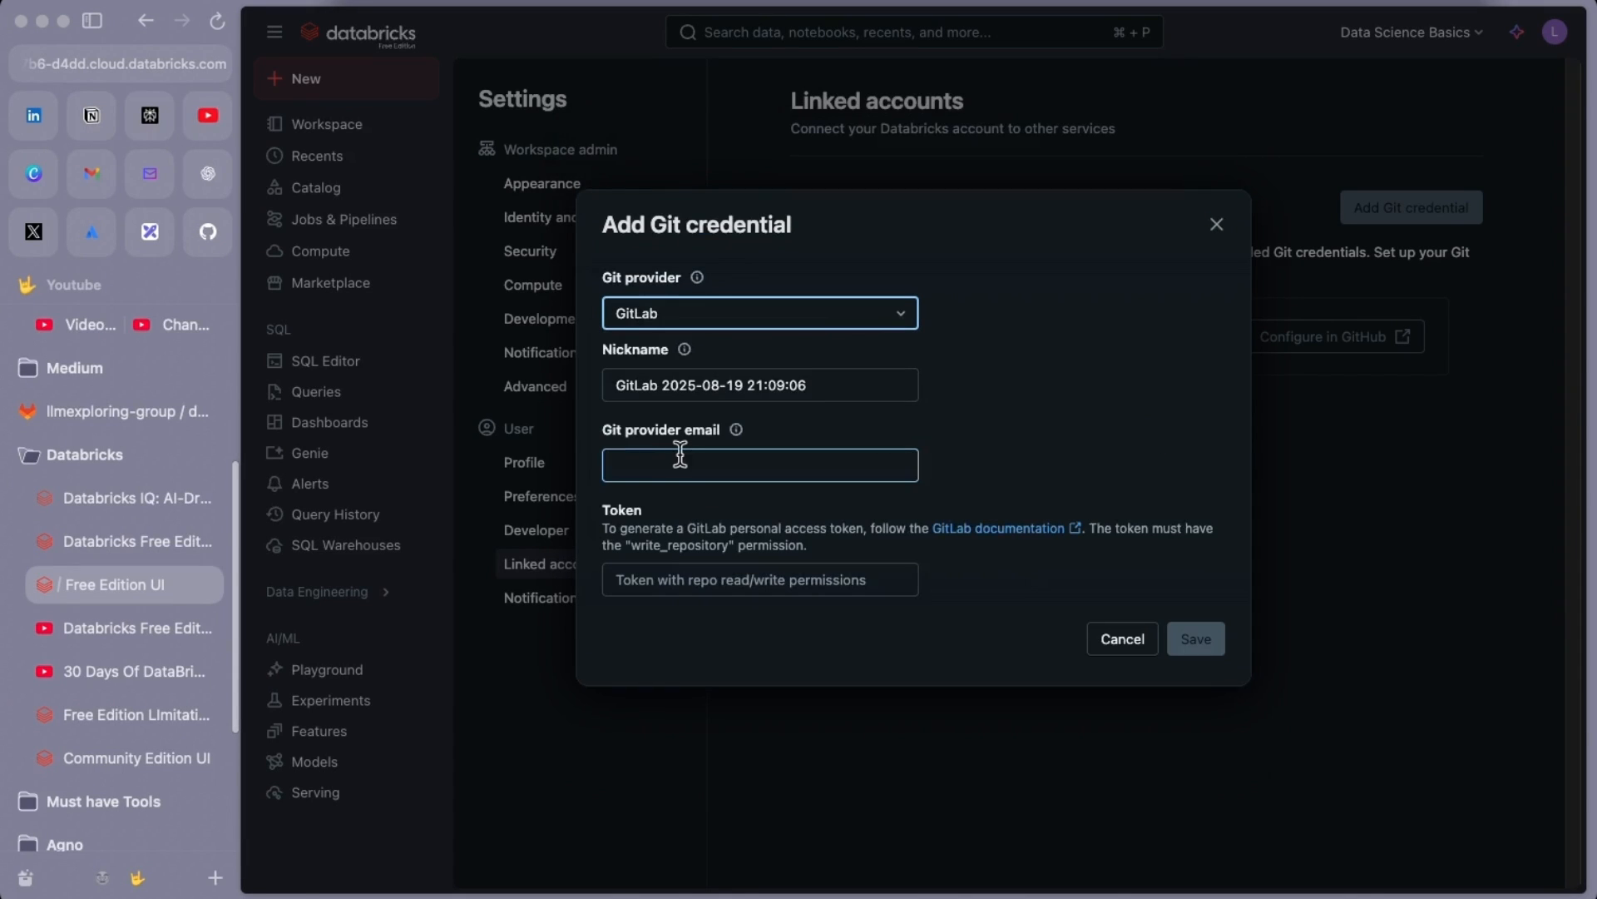
pyautogui.click(83, 418)
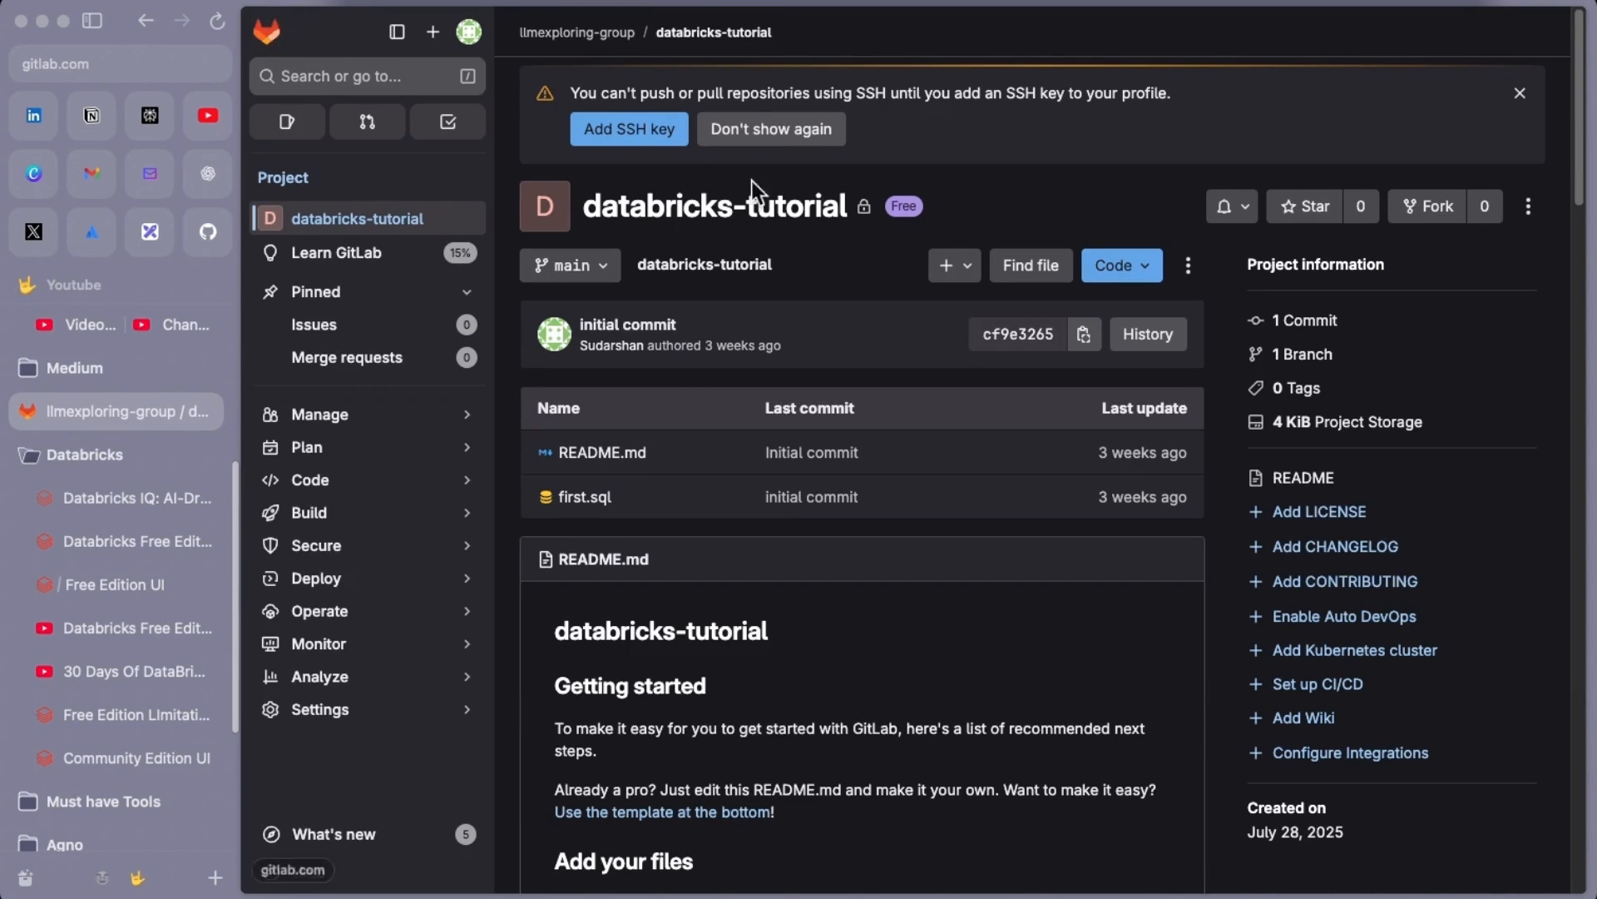
# Return from the GitLab databricks-tutorial project to the Databricks Add Git credential form
pyautogui.moveTo(283, 459)
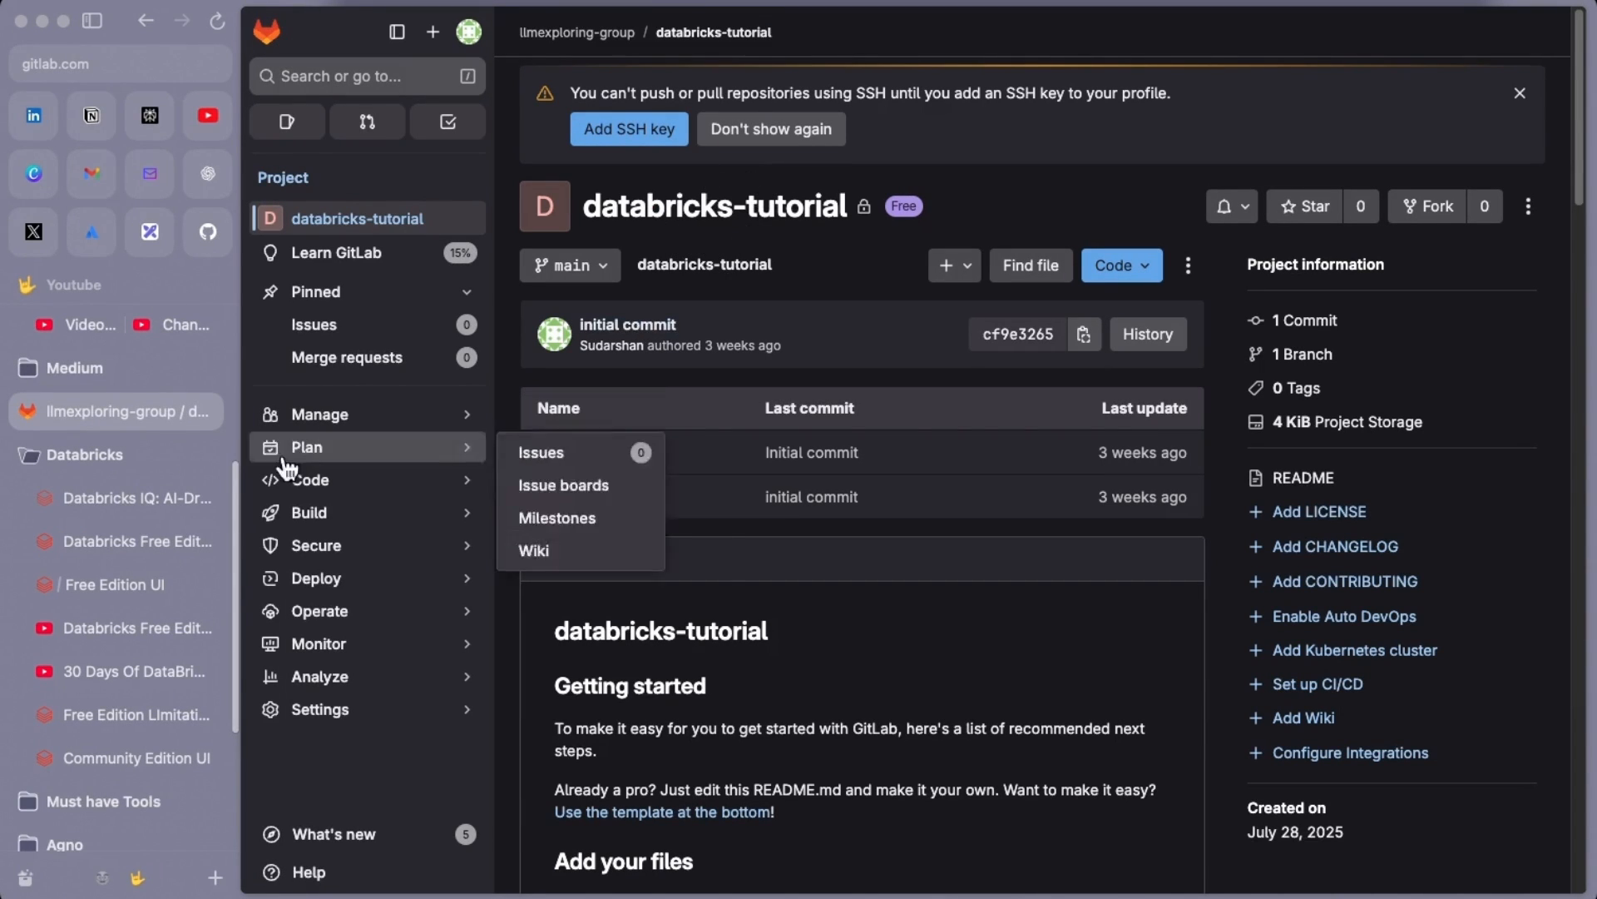
pyautogui.click(133, 586)
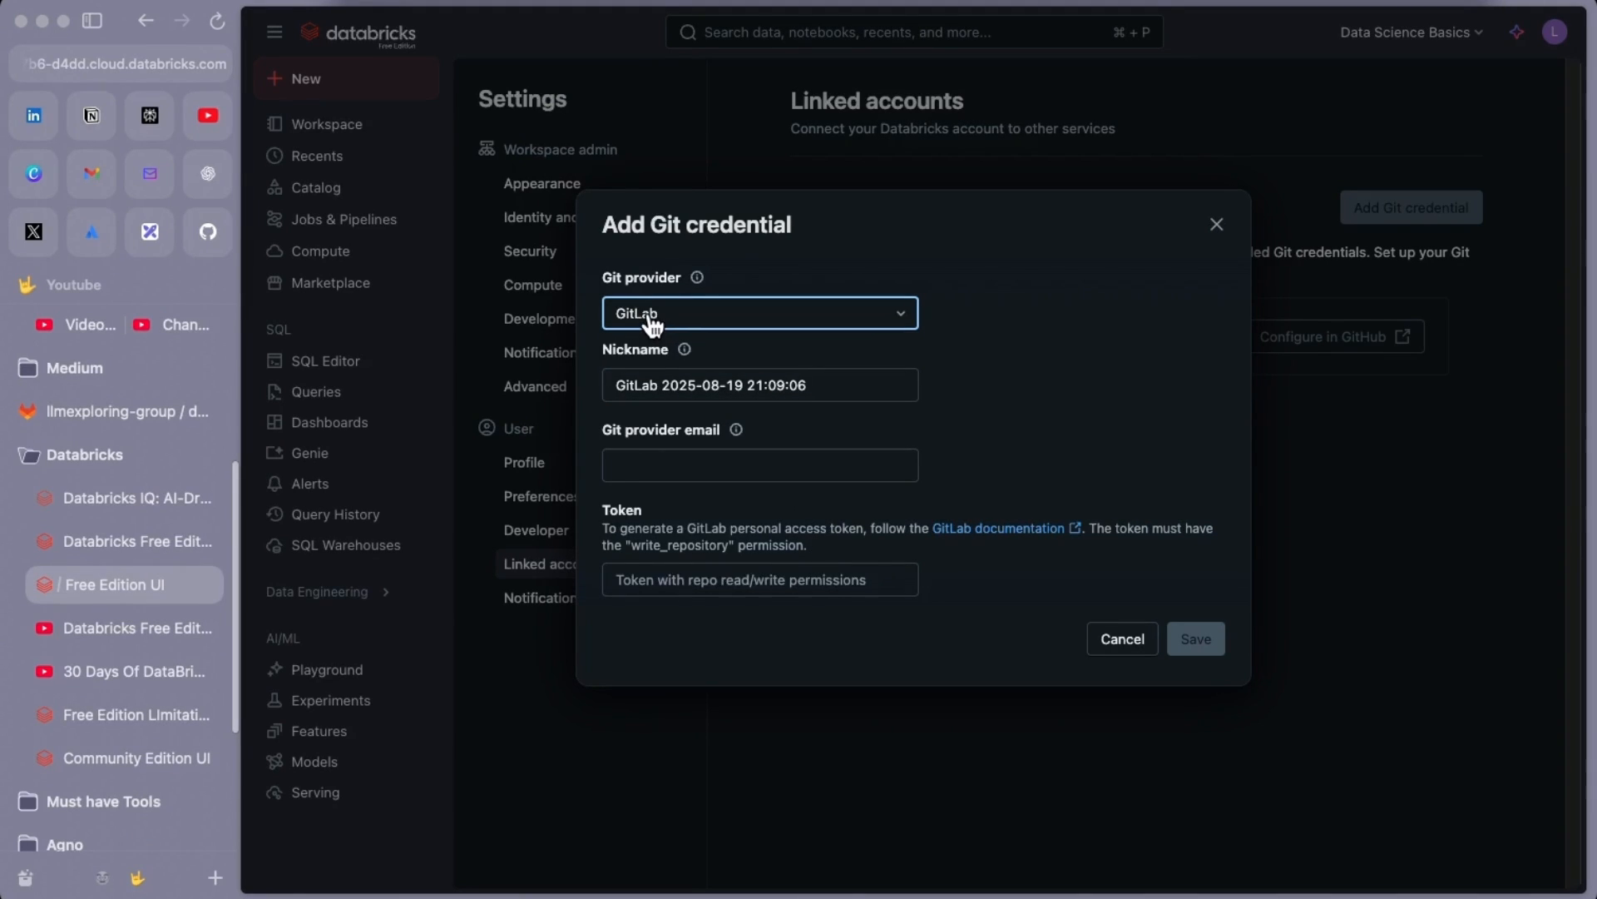
# Replace the credential nickname with gitlab-youtube
pyautogui.click(642, 375)
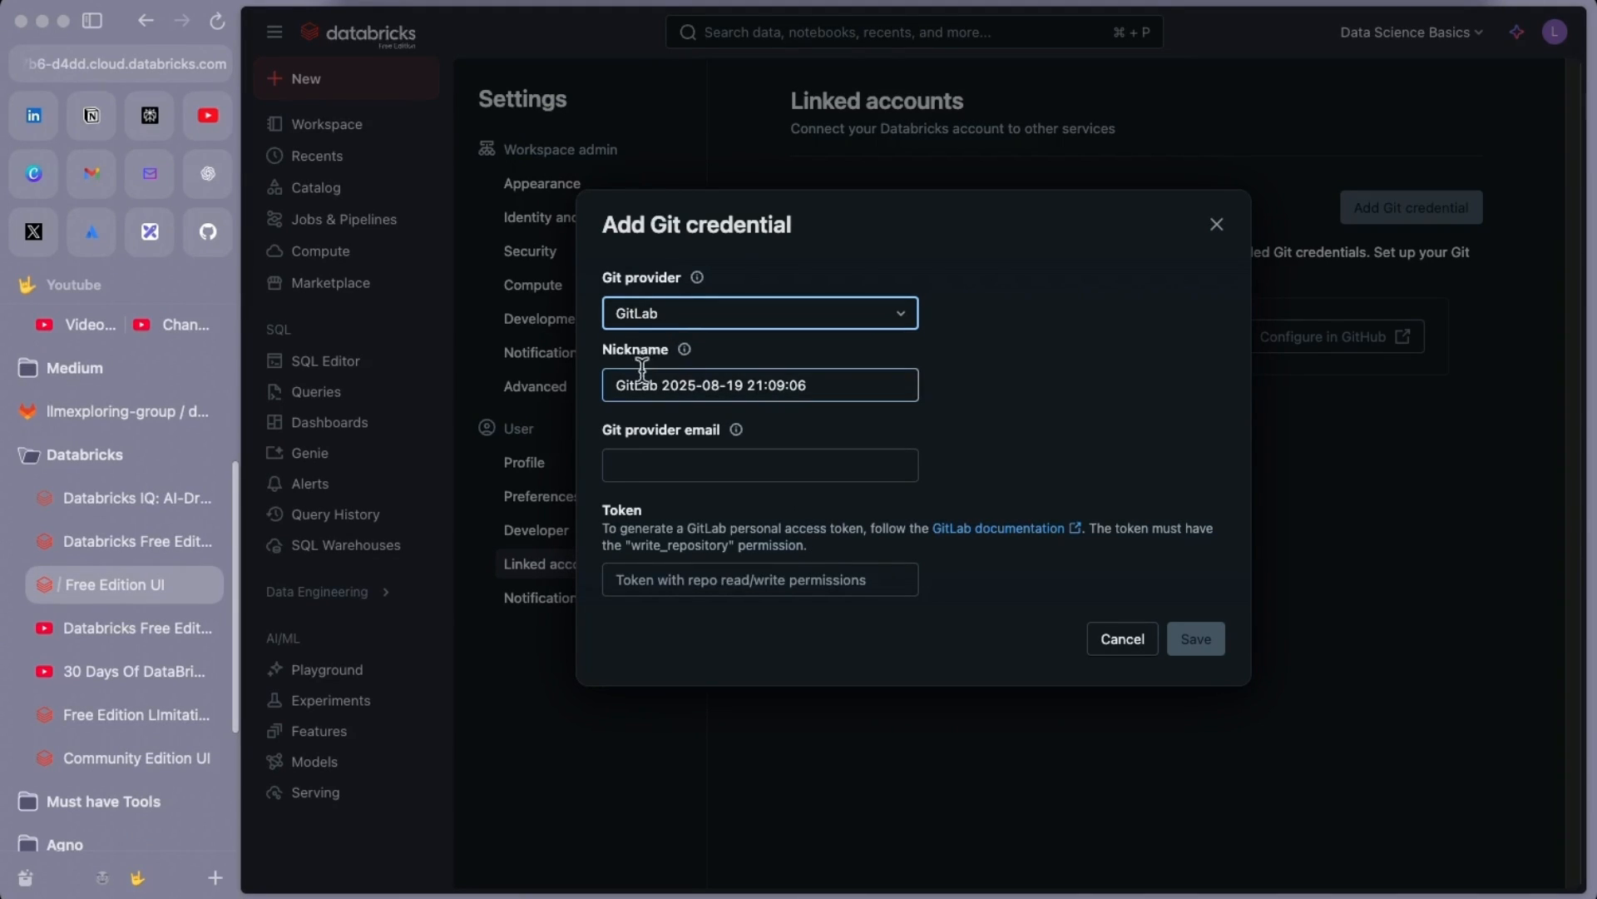
pyautogui.tripleClick(725, 386)
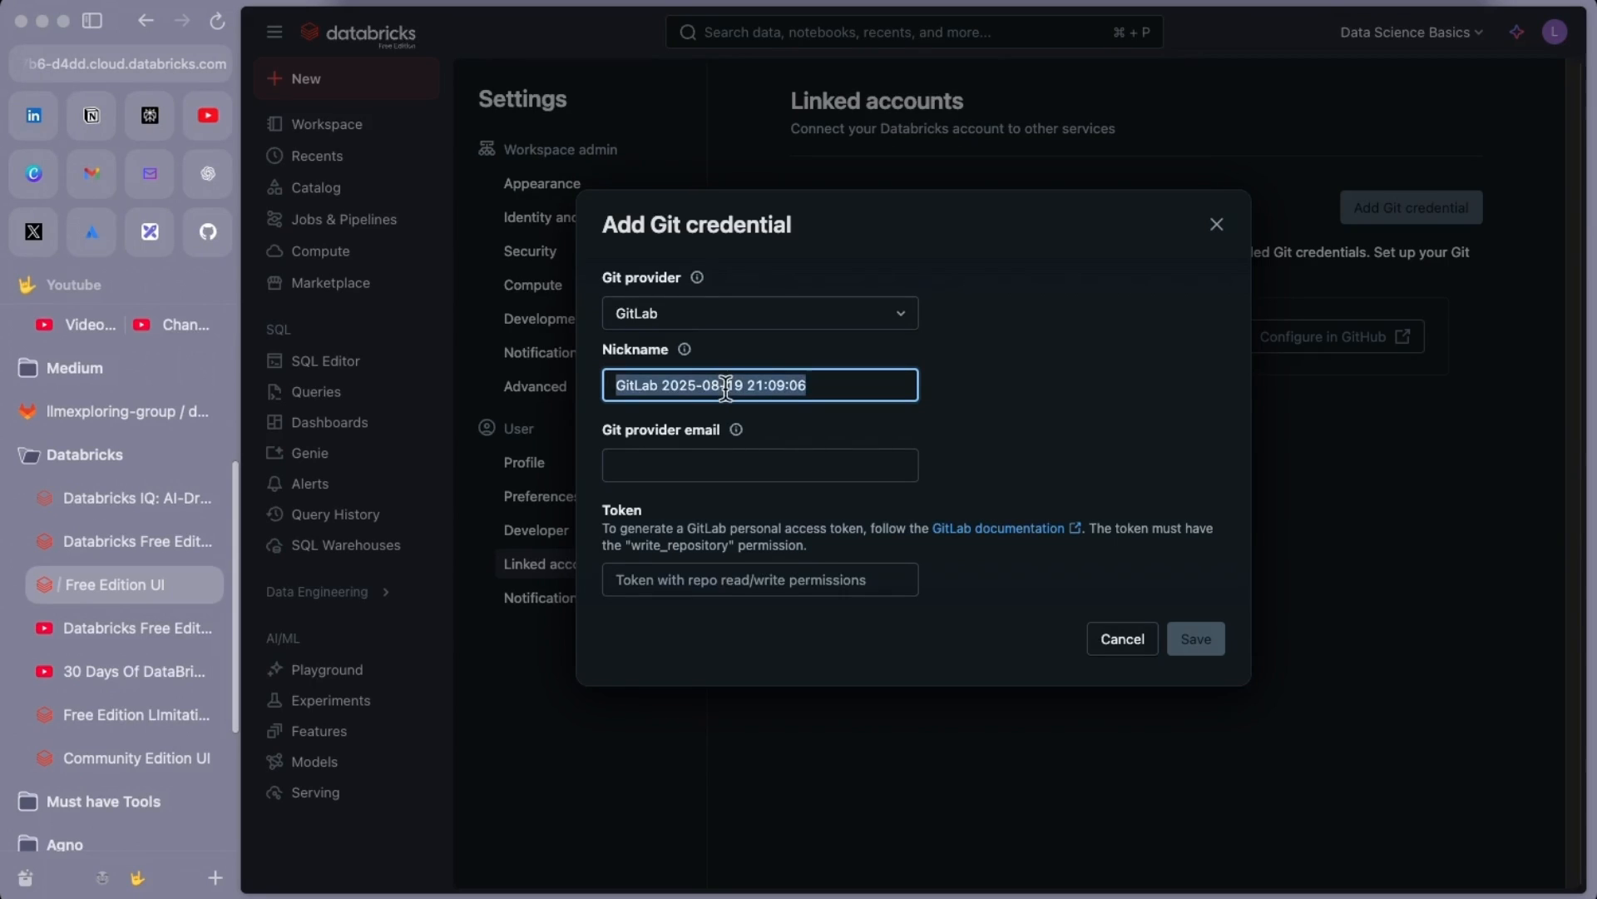
pyautogui.write('gi')
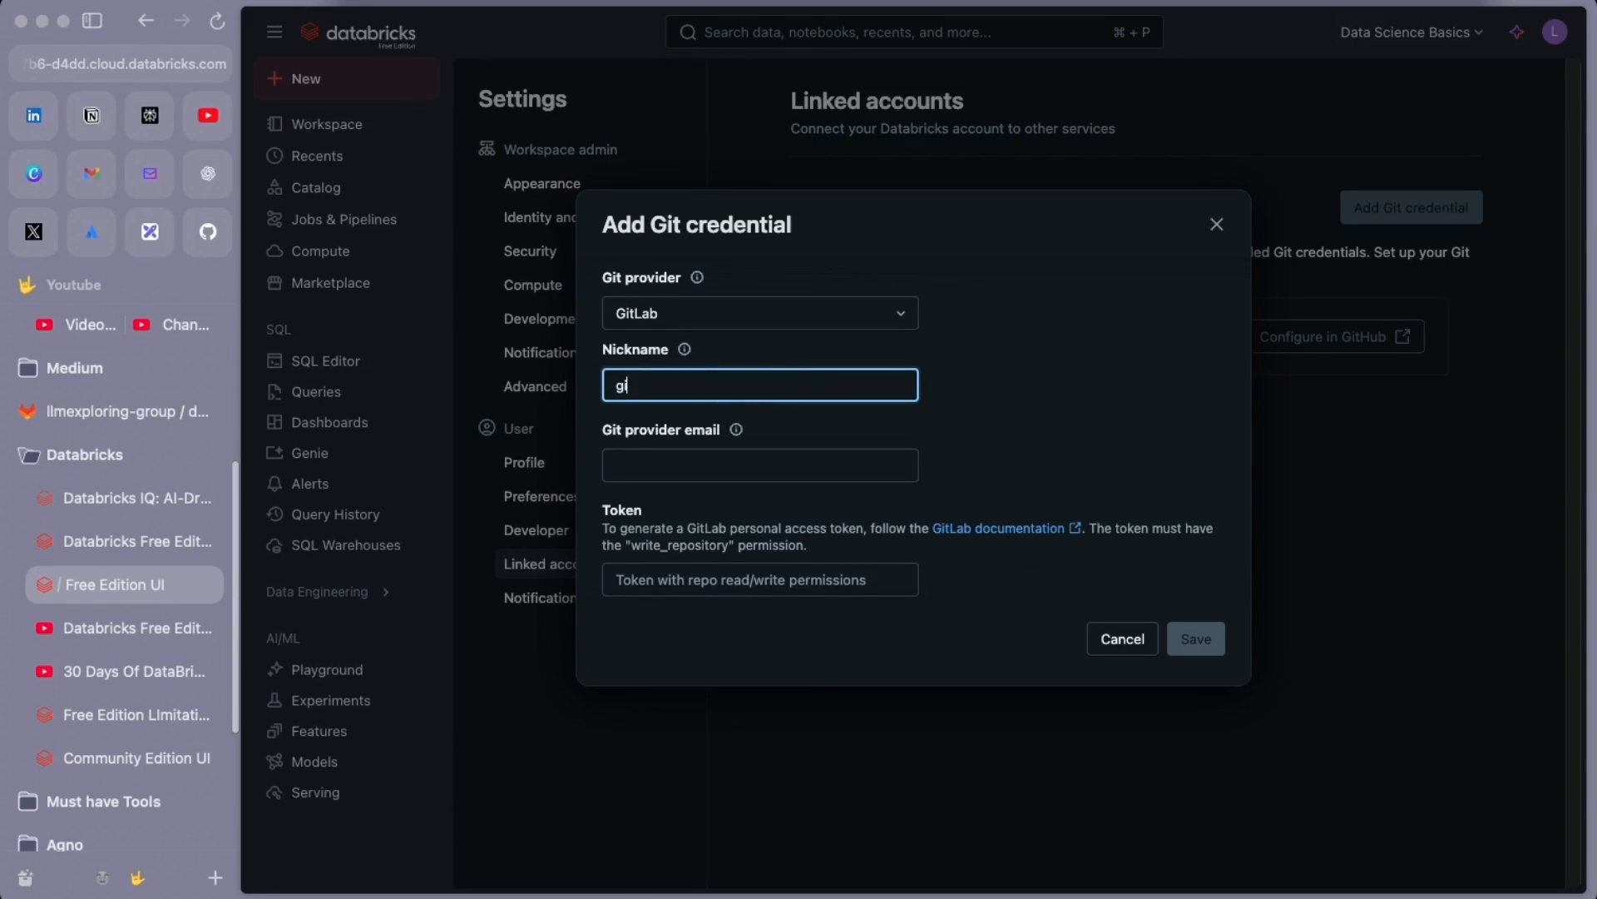
pyautogui.write('tlab')
pyautogui.press('BackSpace')
pyautogui.press('BackSpace')
pyautogui.press('BackSpace')
pyautogui.write('tlab-youtu')
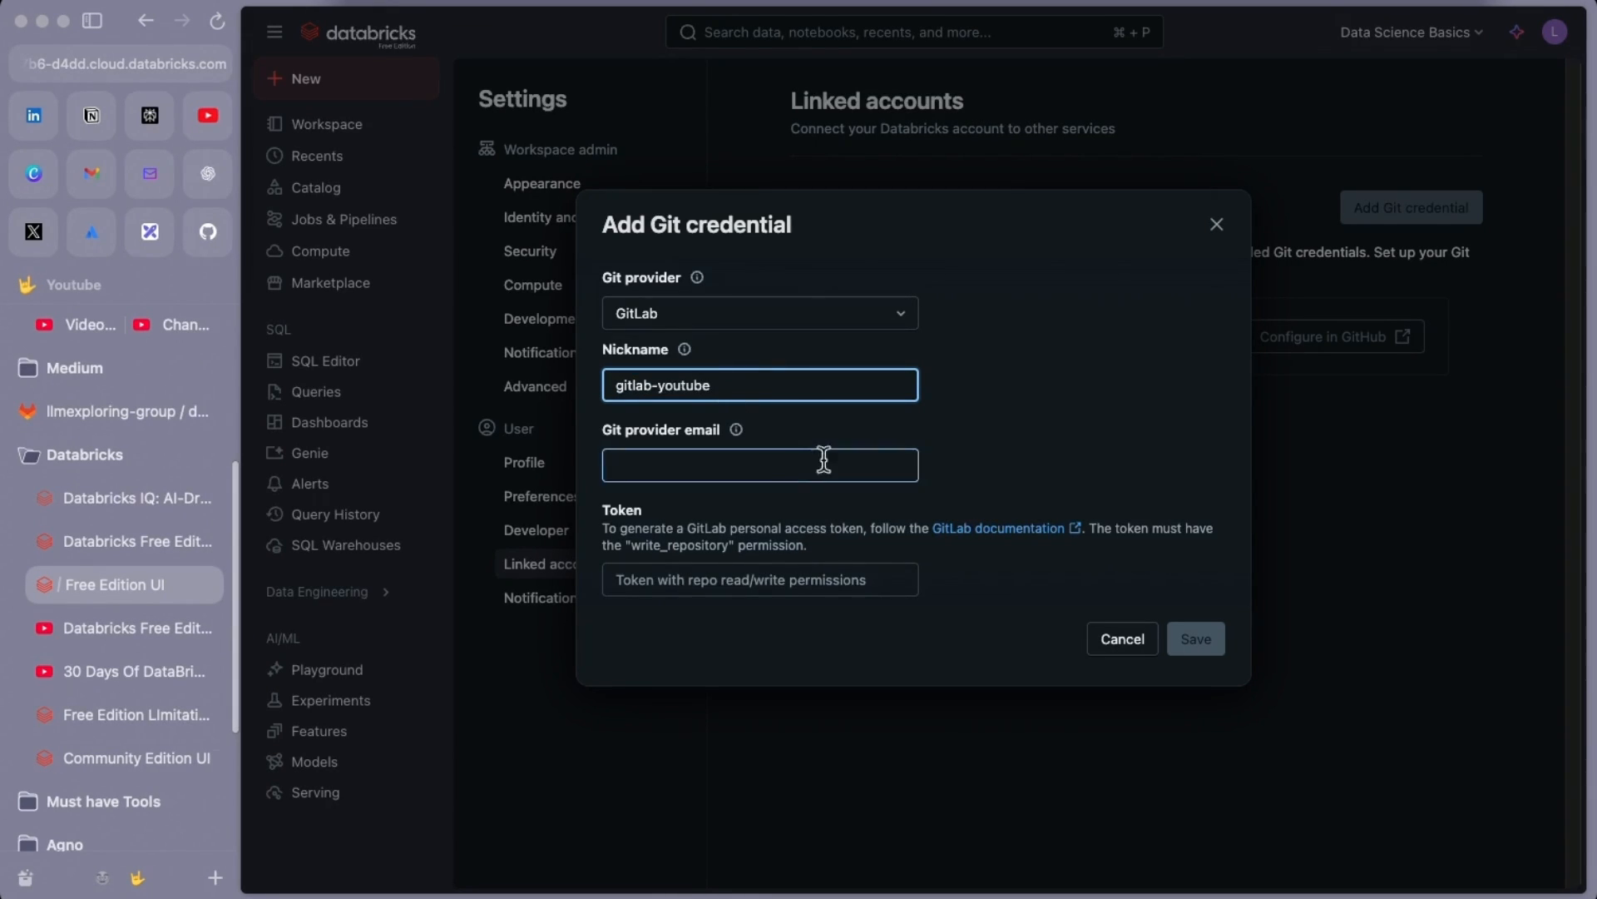
# Fill in the Git provider e-mail from autofill and open GitLab's personal access tokens documentation
pyautogui.click(737, 430)
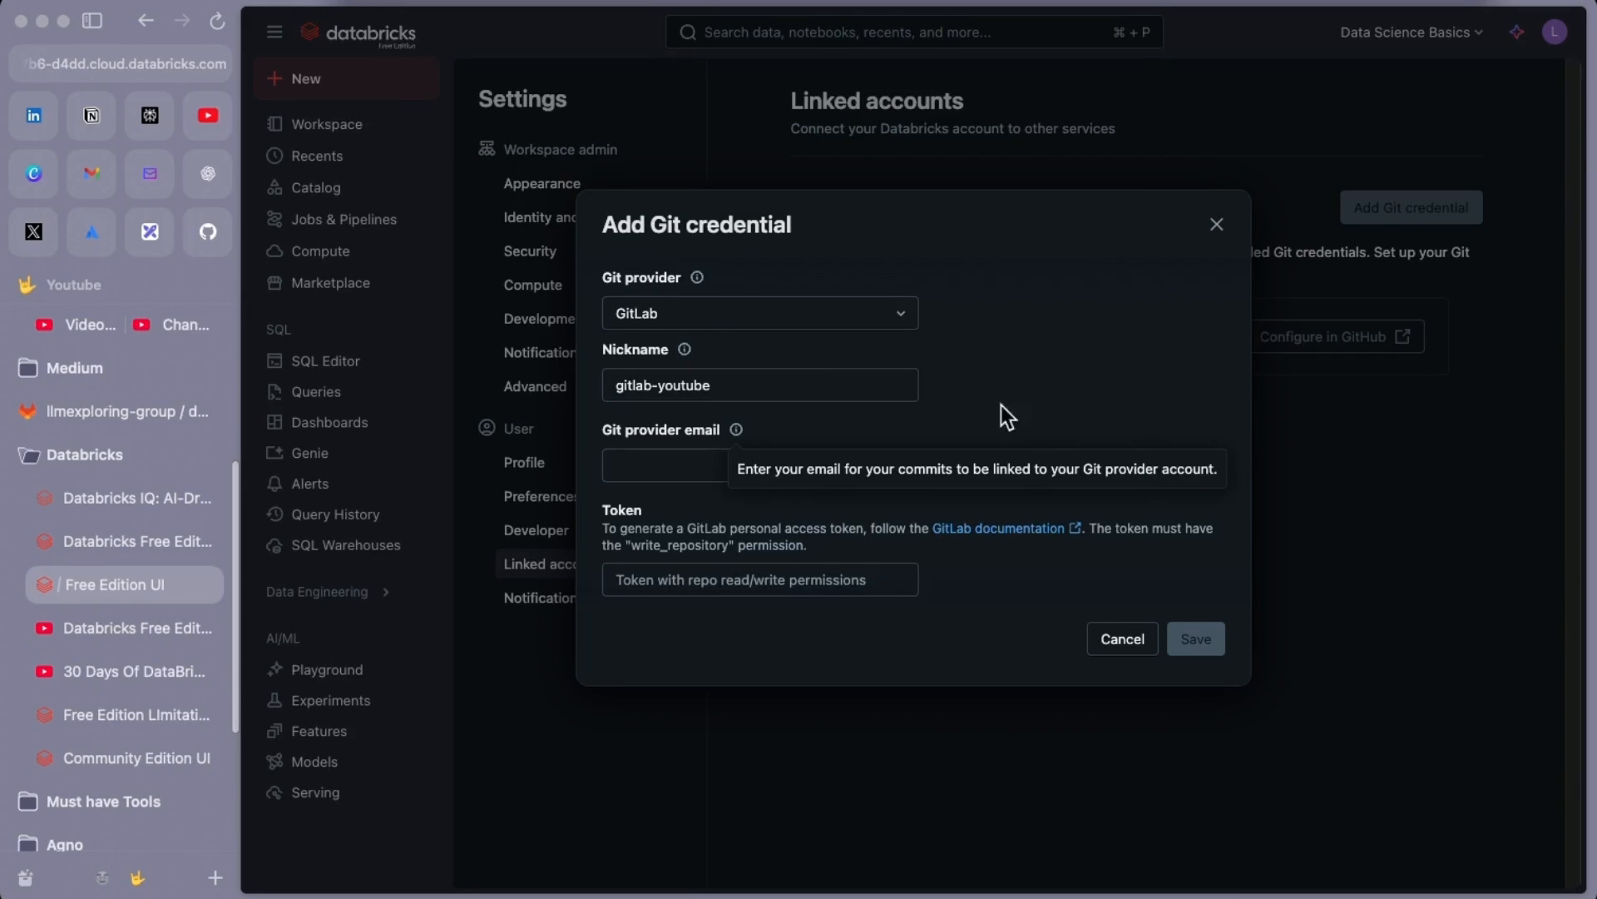
pyautogui.click(748, 465)
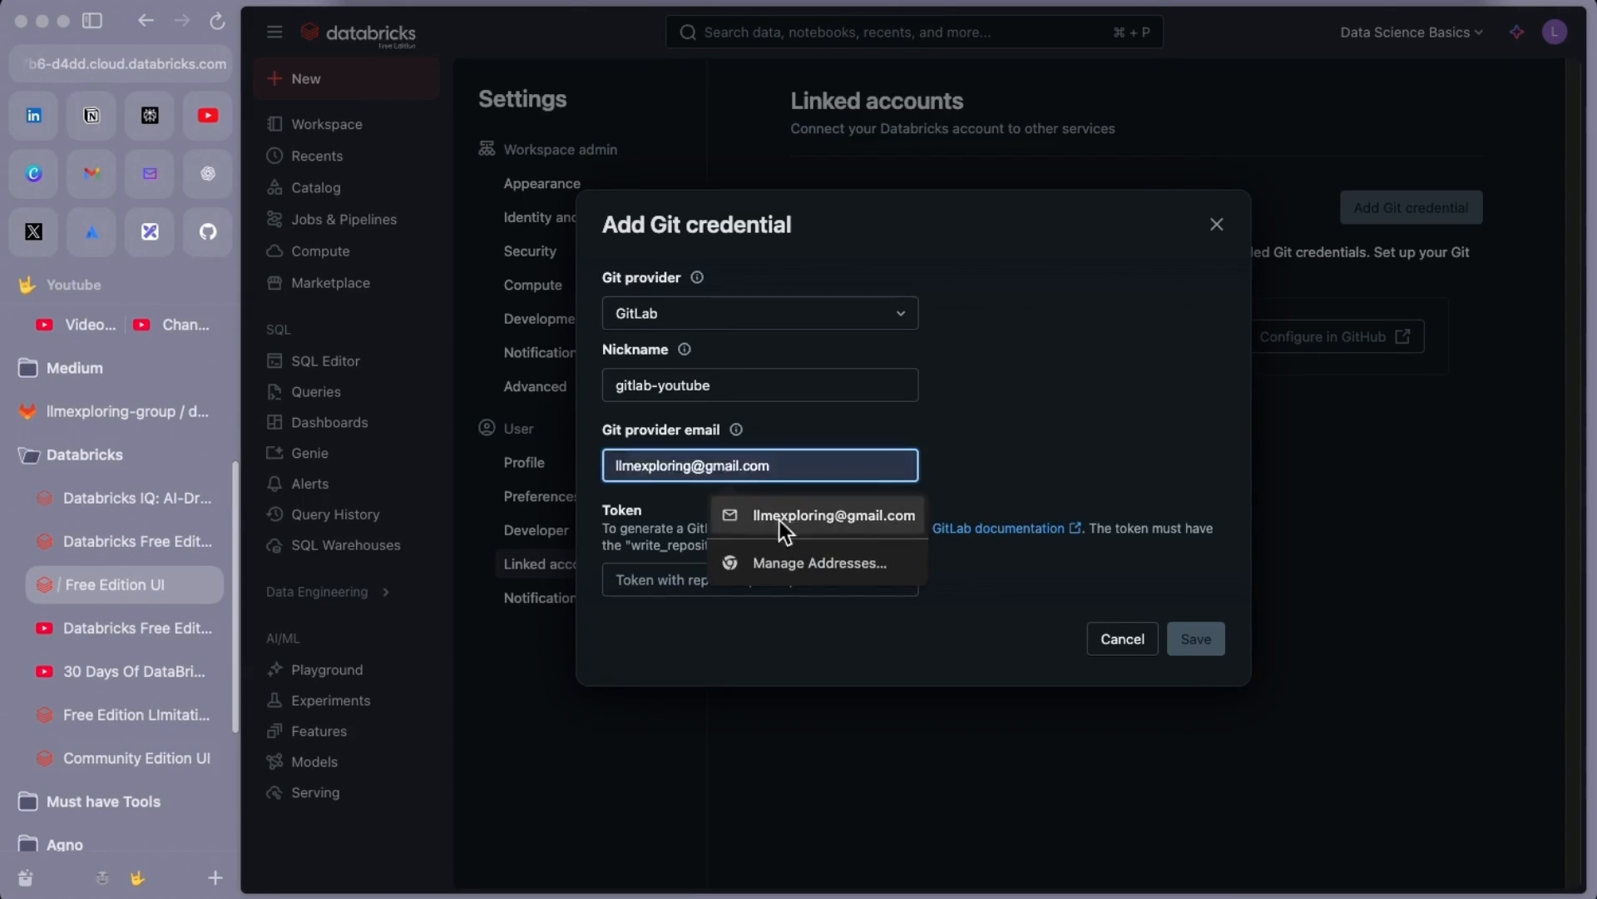
pyautogui.click(867, 519)
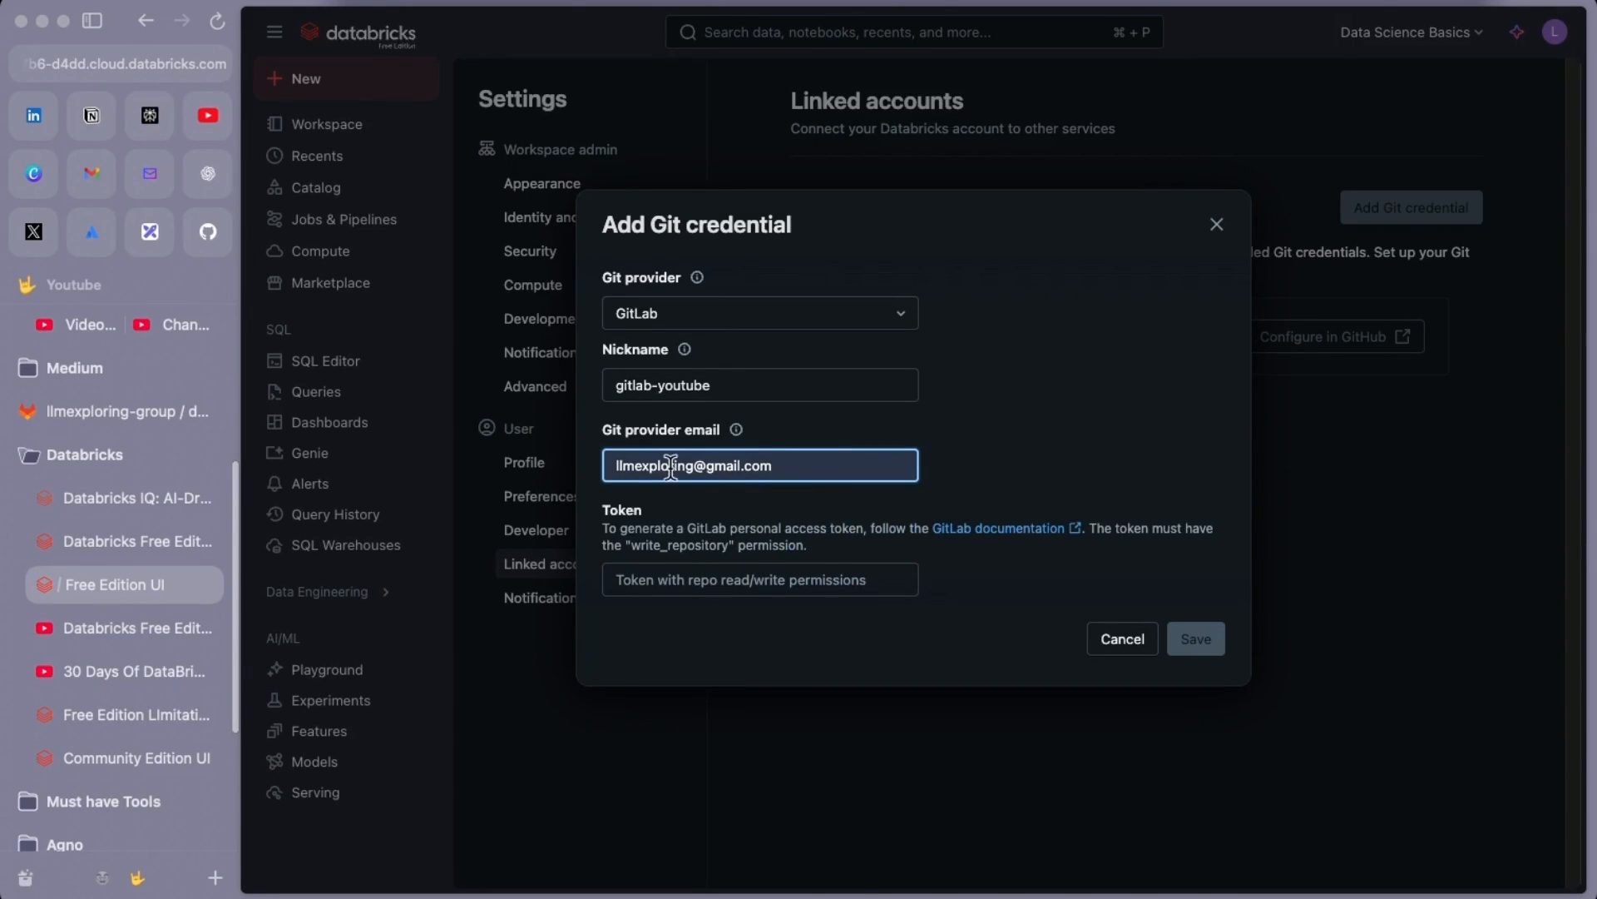
pyautogui.click(87, 411)
pyautogui.click(1071, 382)
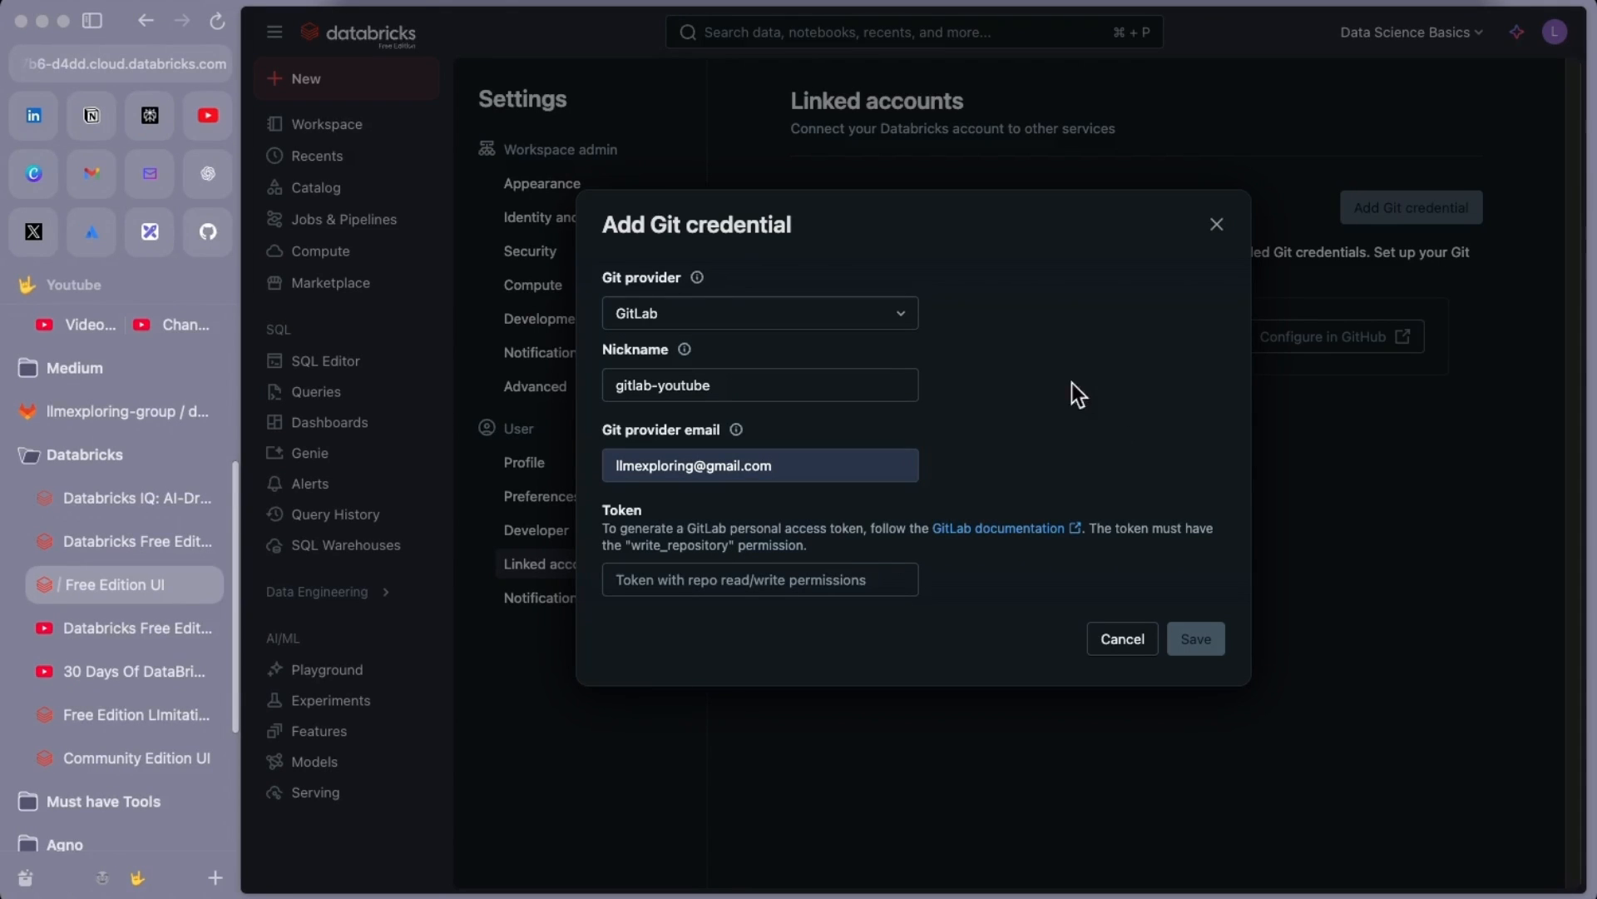
pyautogui.click(985, 540)
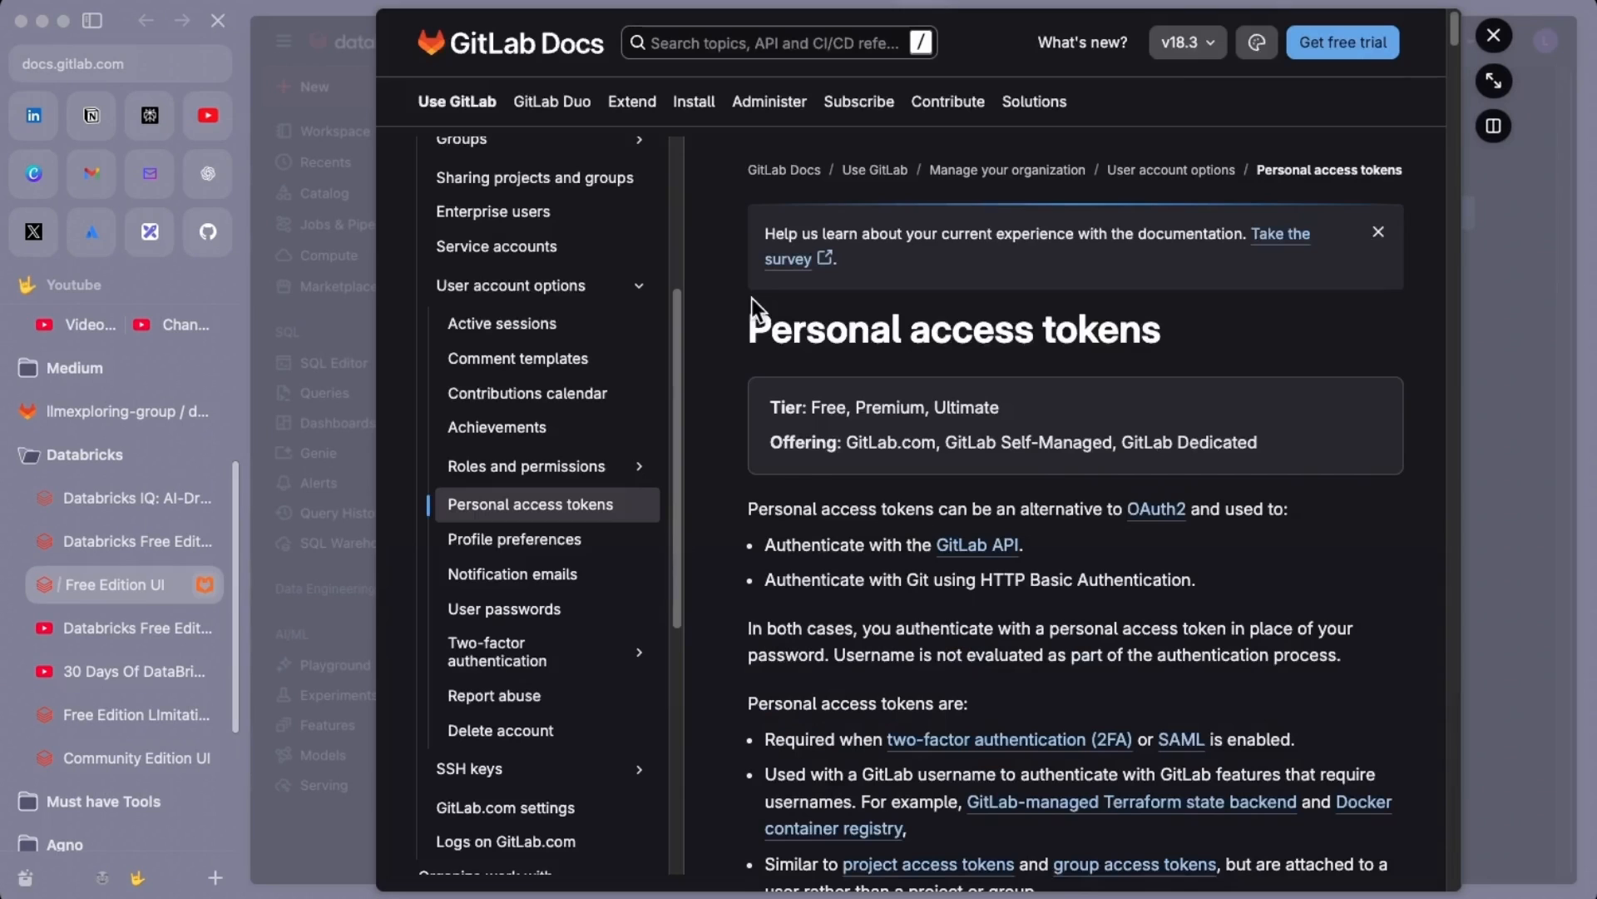
# Read the 'Create a personal access token' steps, then close the docs and return to the GitLab project
pyautogui.scroll(-10, 892, 532)
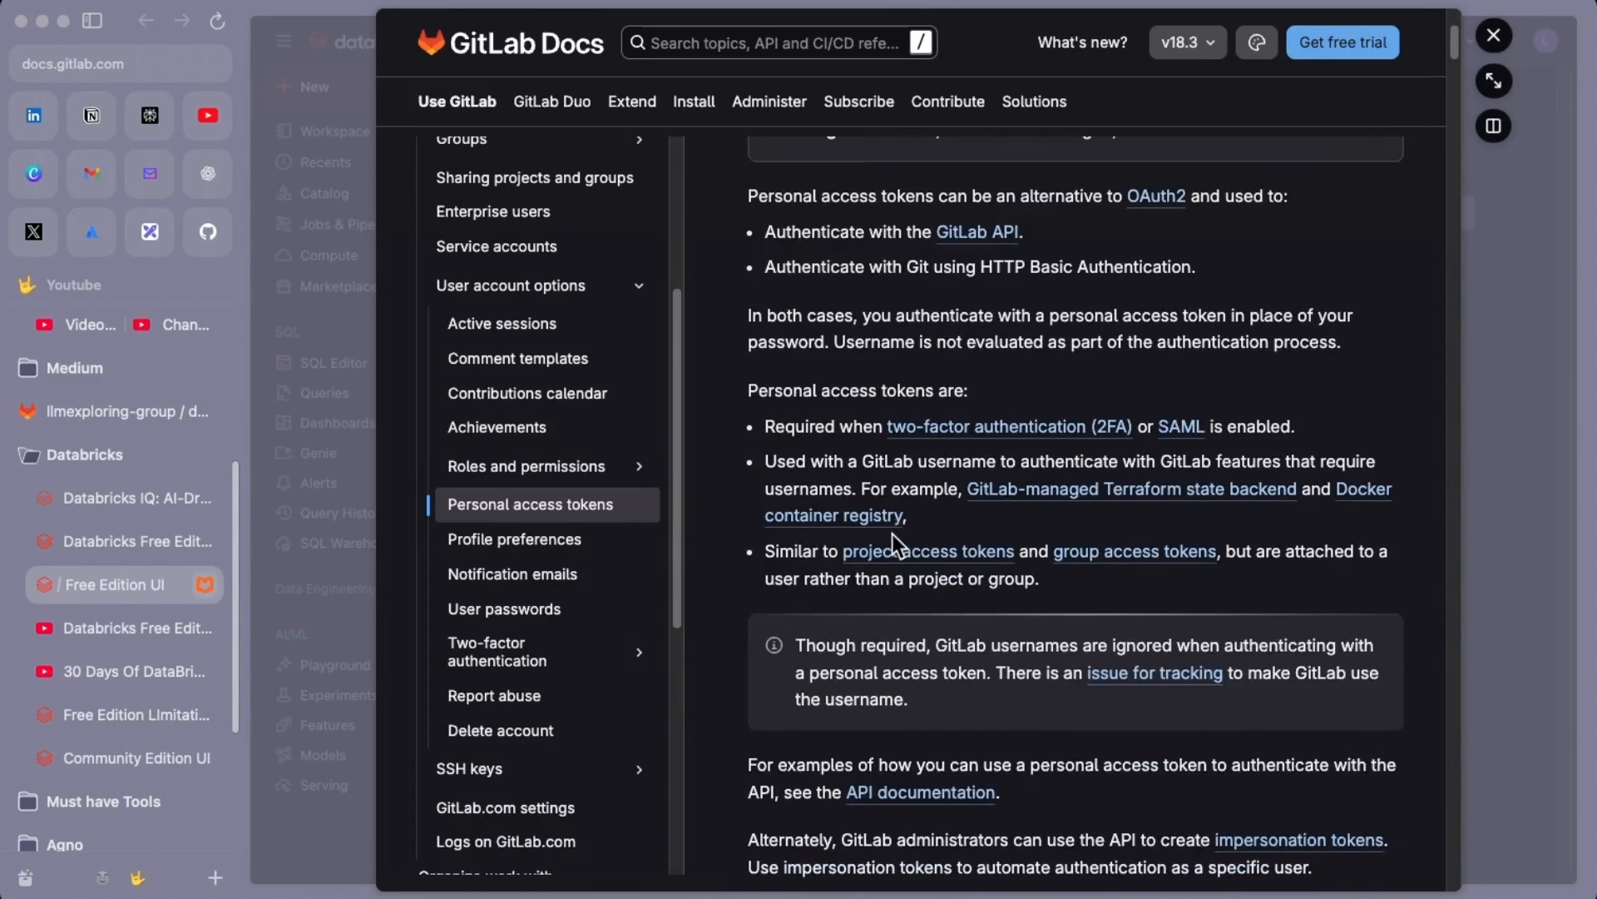
pyautogui.scroll(10, 888, 533)
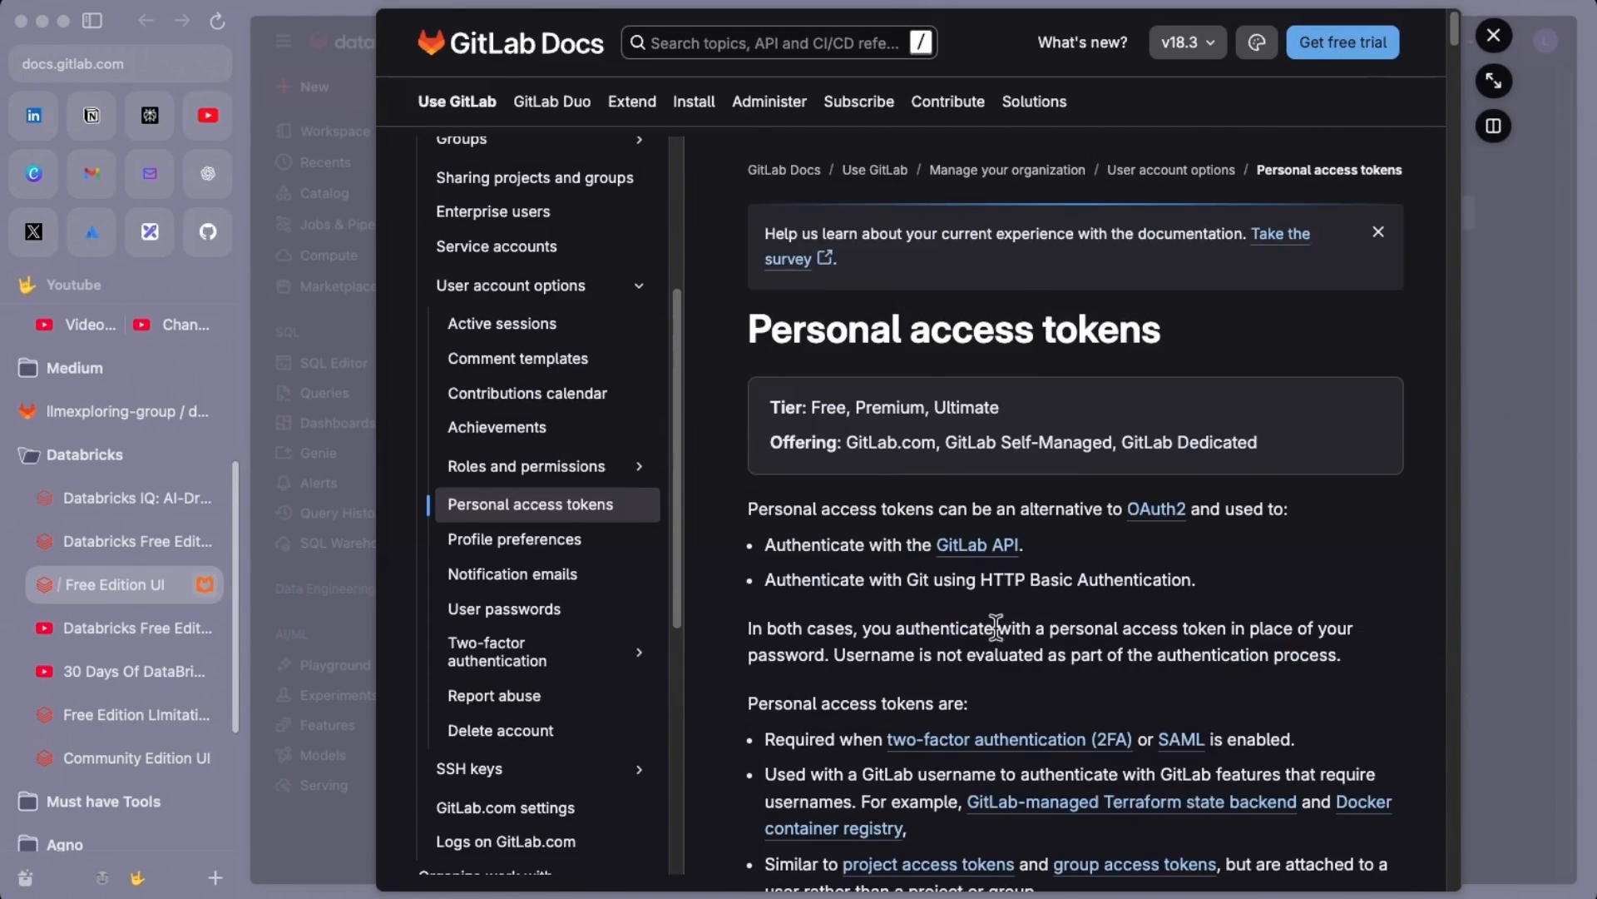
pyautogui.scroll(-10, 1005, 671)
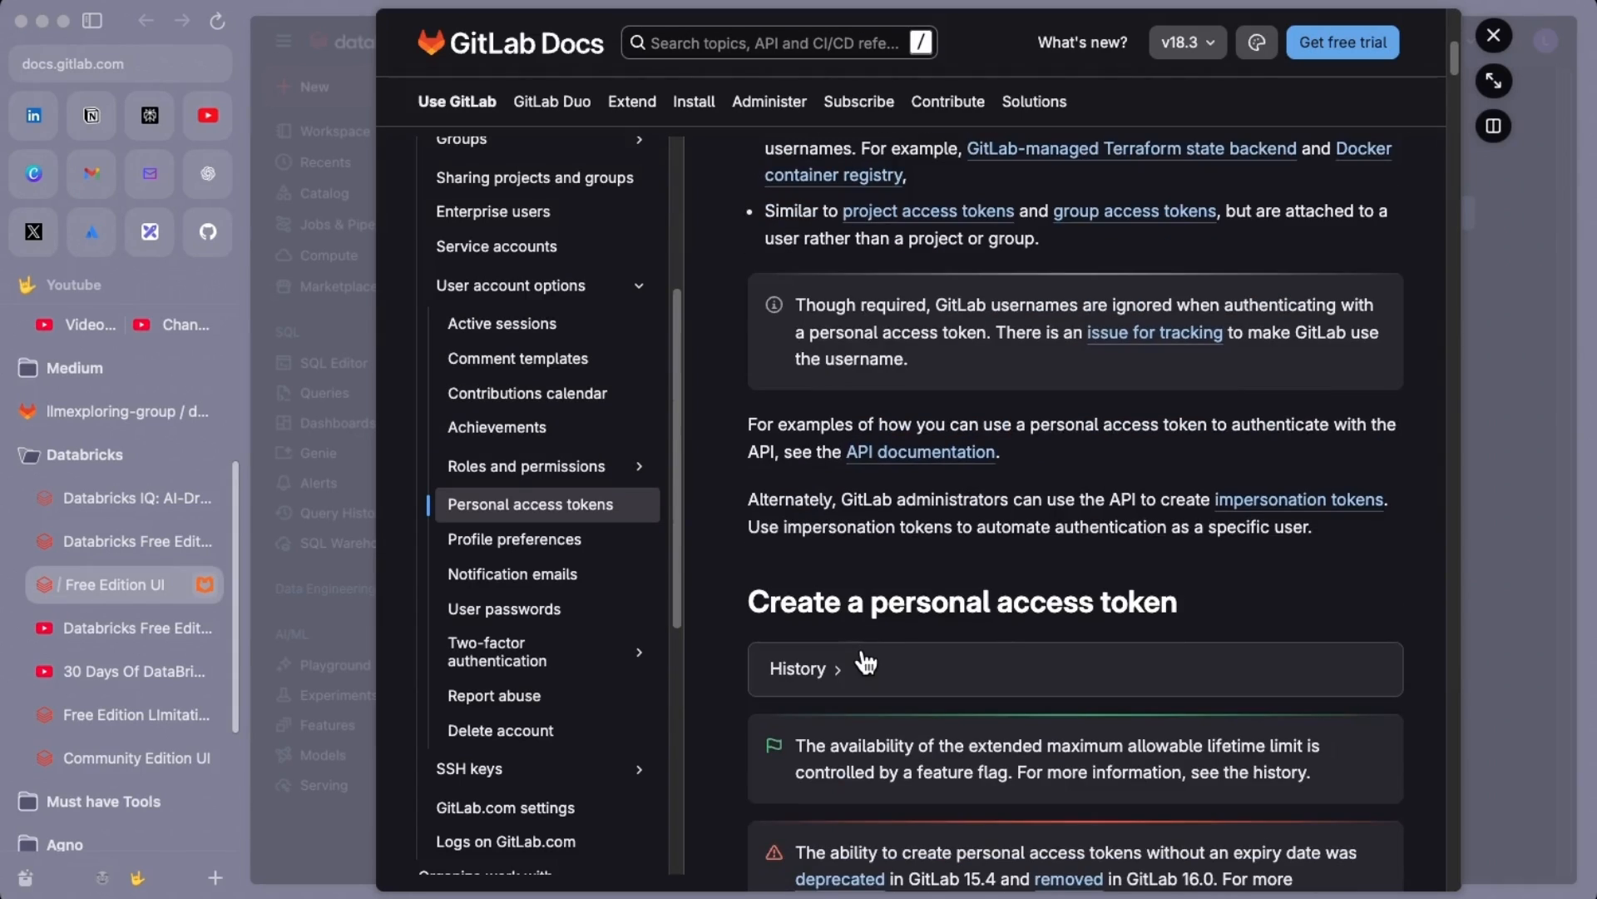
pyautogui.scroll(-5, 866, 661)
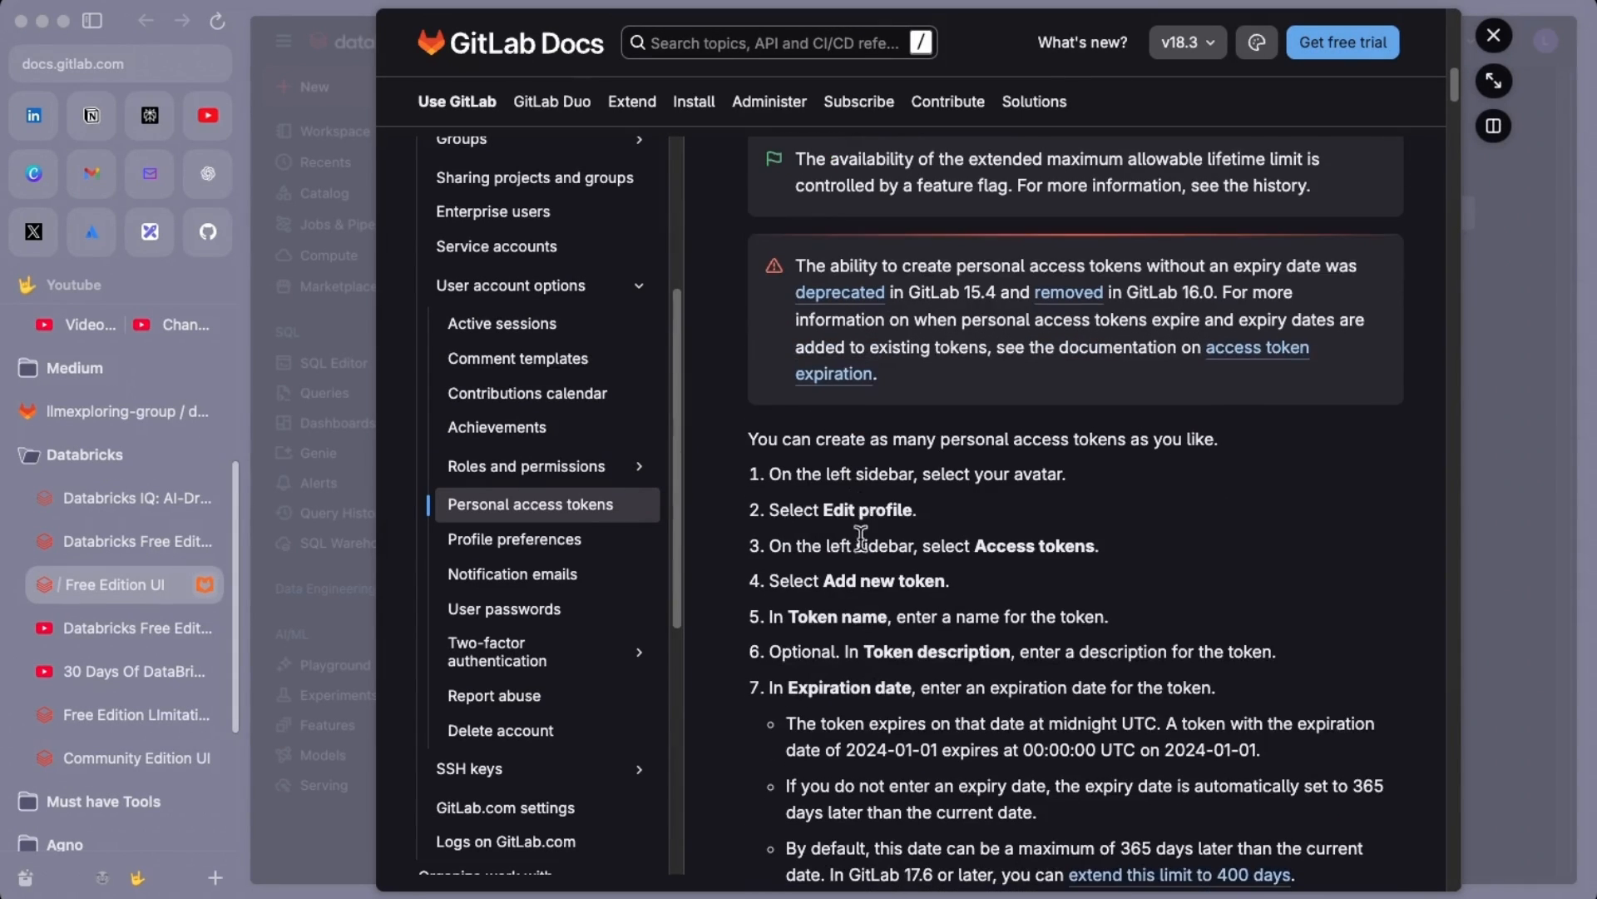
pyautogui.moveTo(747, 283); pyautogui.dragTo(1391, 751)
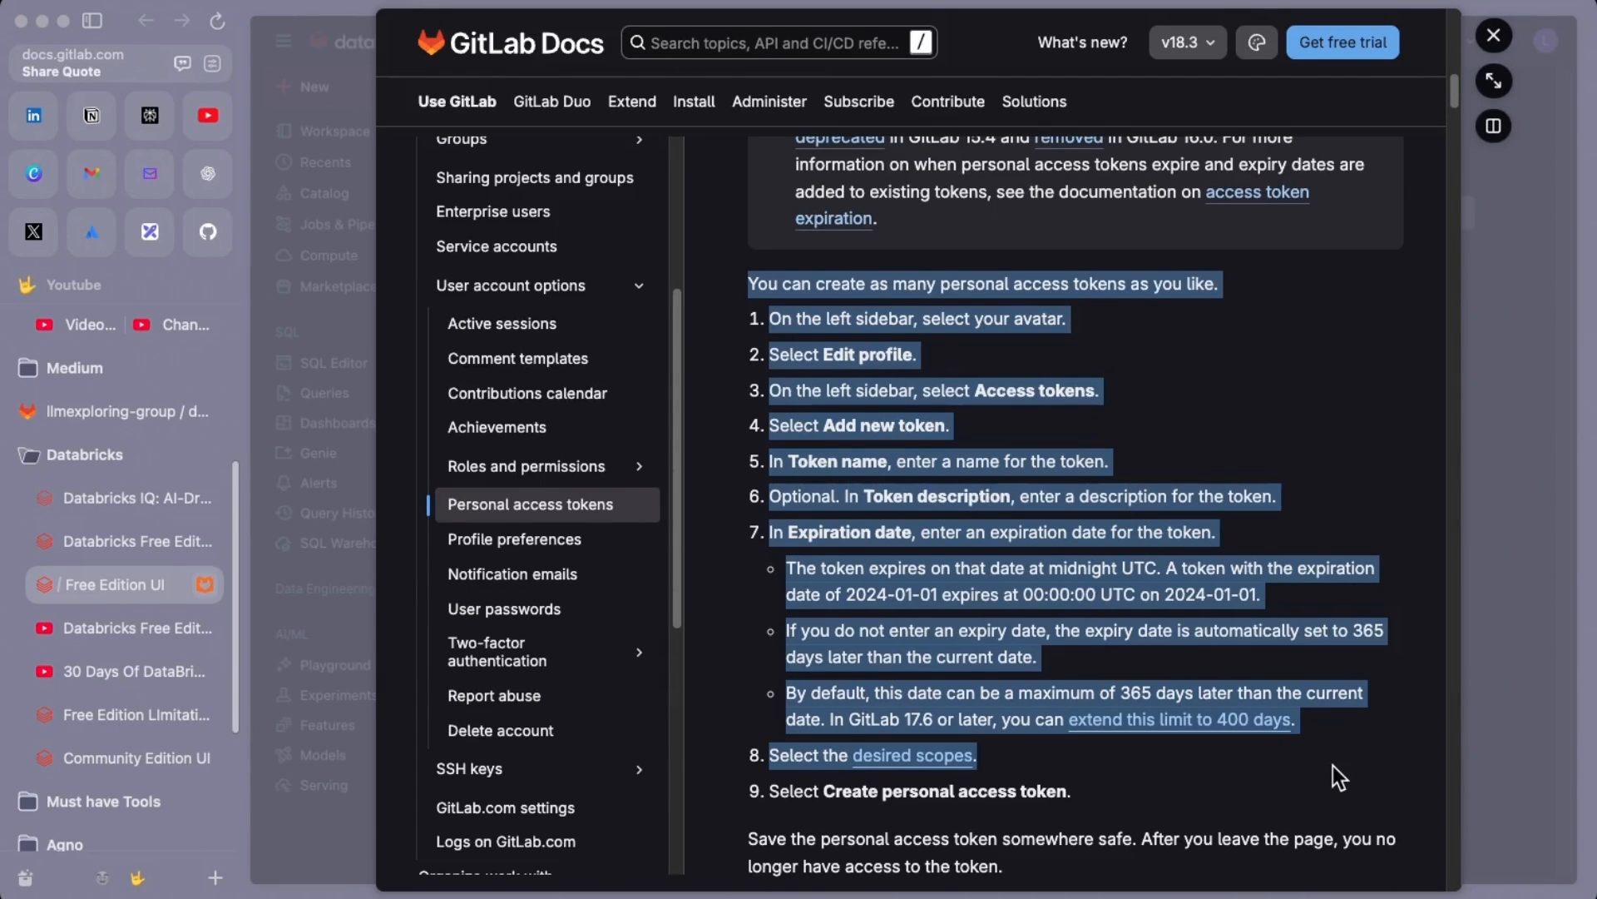
pyautogui.scroll(-1, 927, 639)
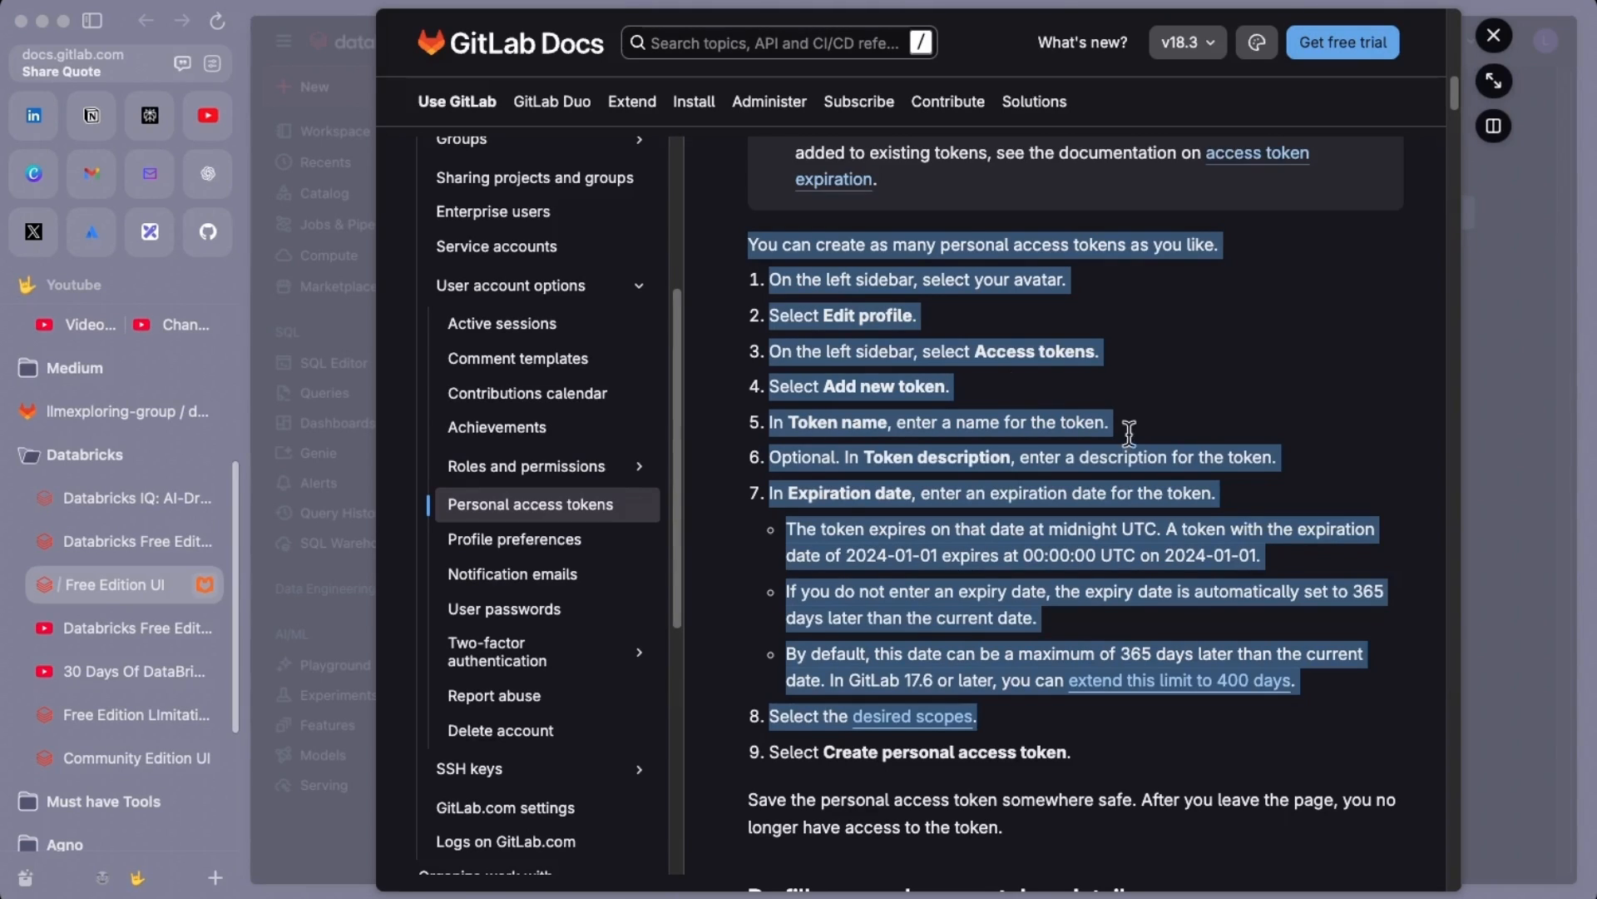
pyautogui.click(346, 819)
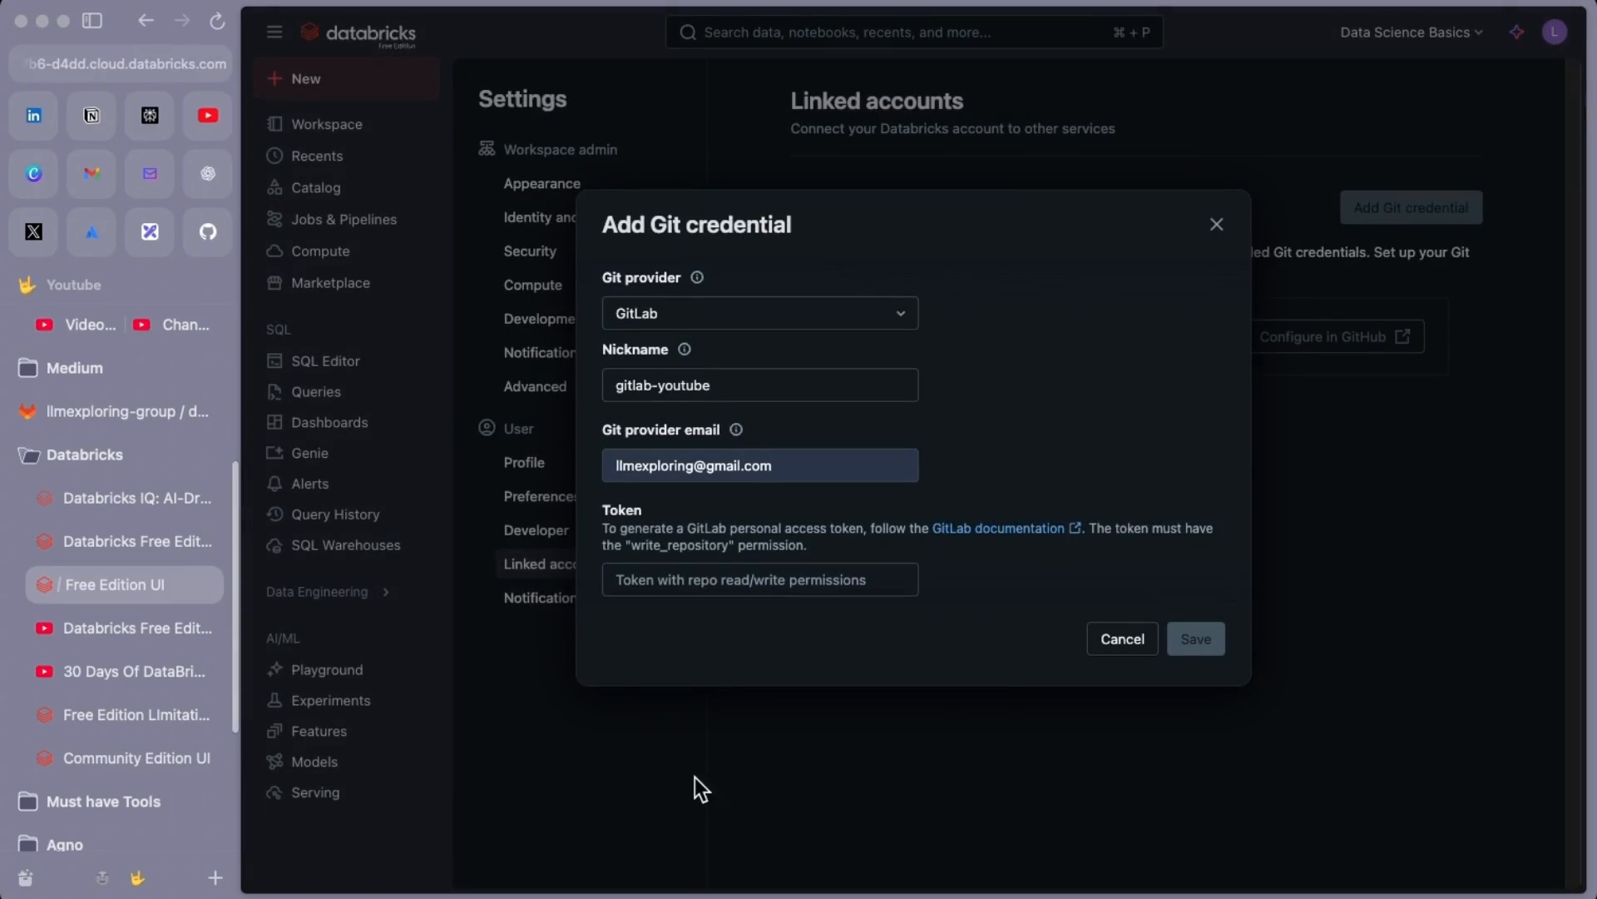
pyautogui.click(117, 411)
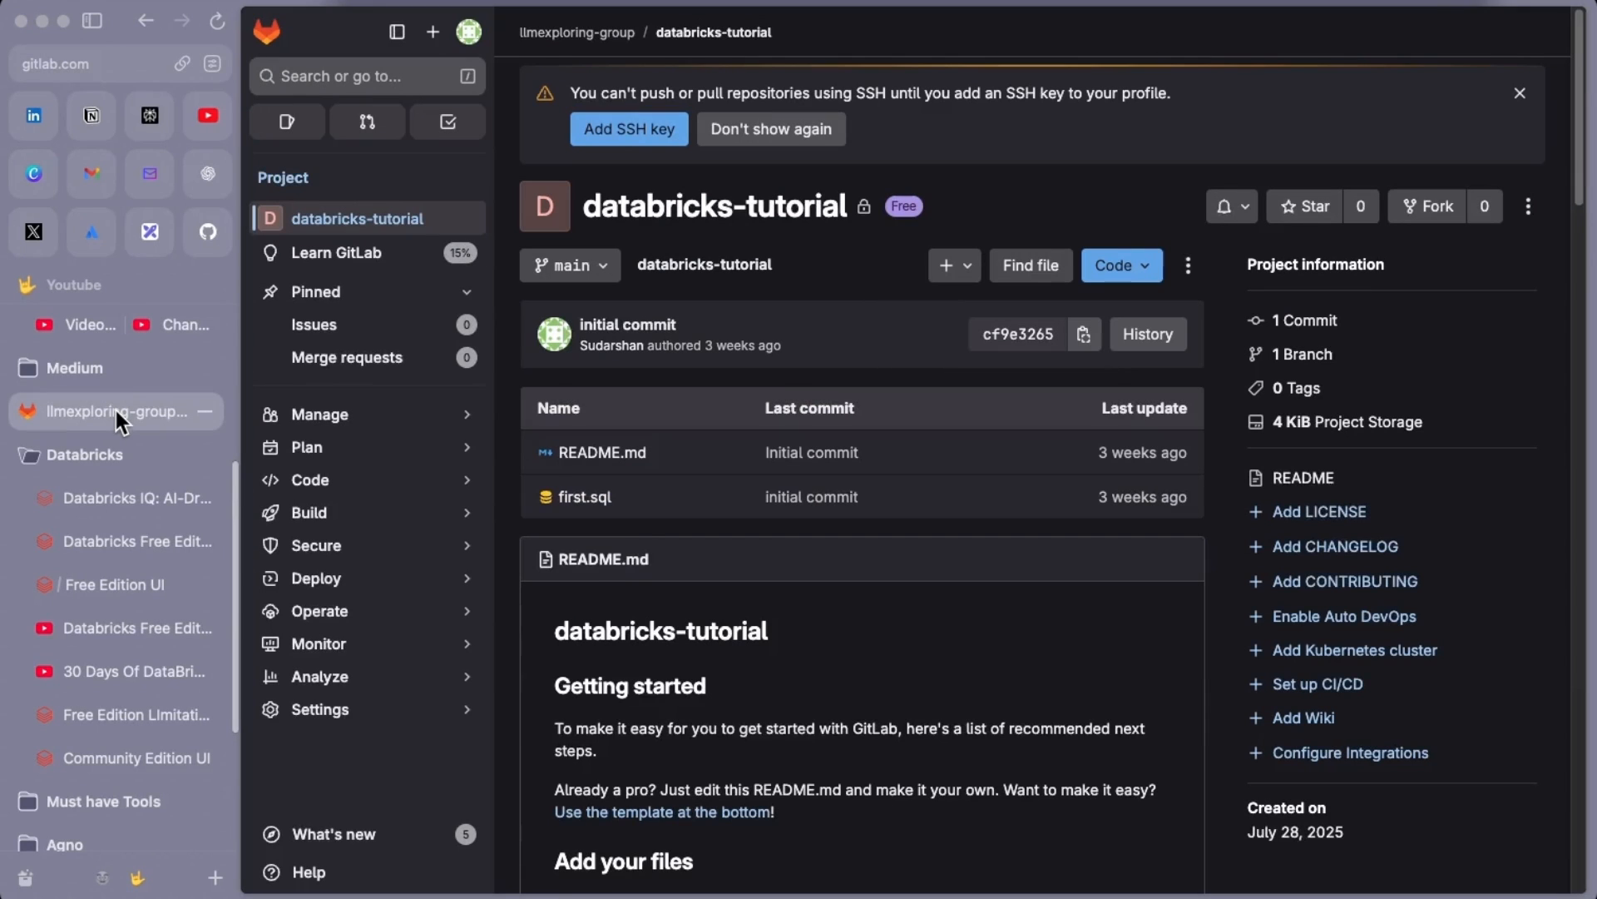
# Start a new GitLab personal access token named databricks-gitlab
pyautogui.click(470, 41)
pyautogui.click(322, 210)
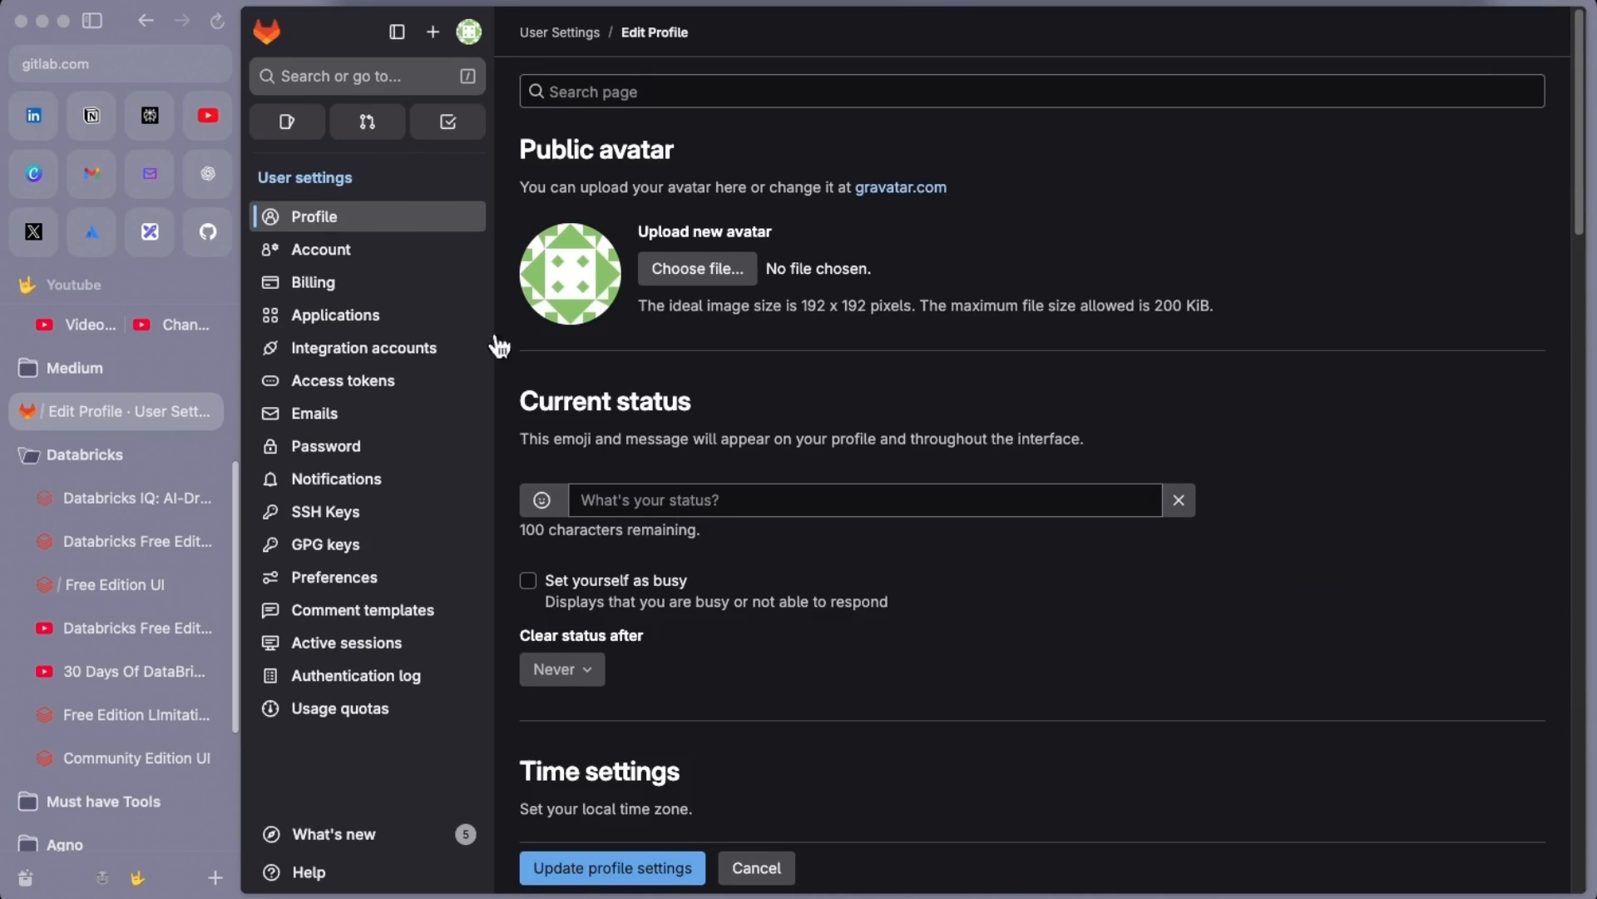
pyautogui.click(366, 380)
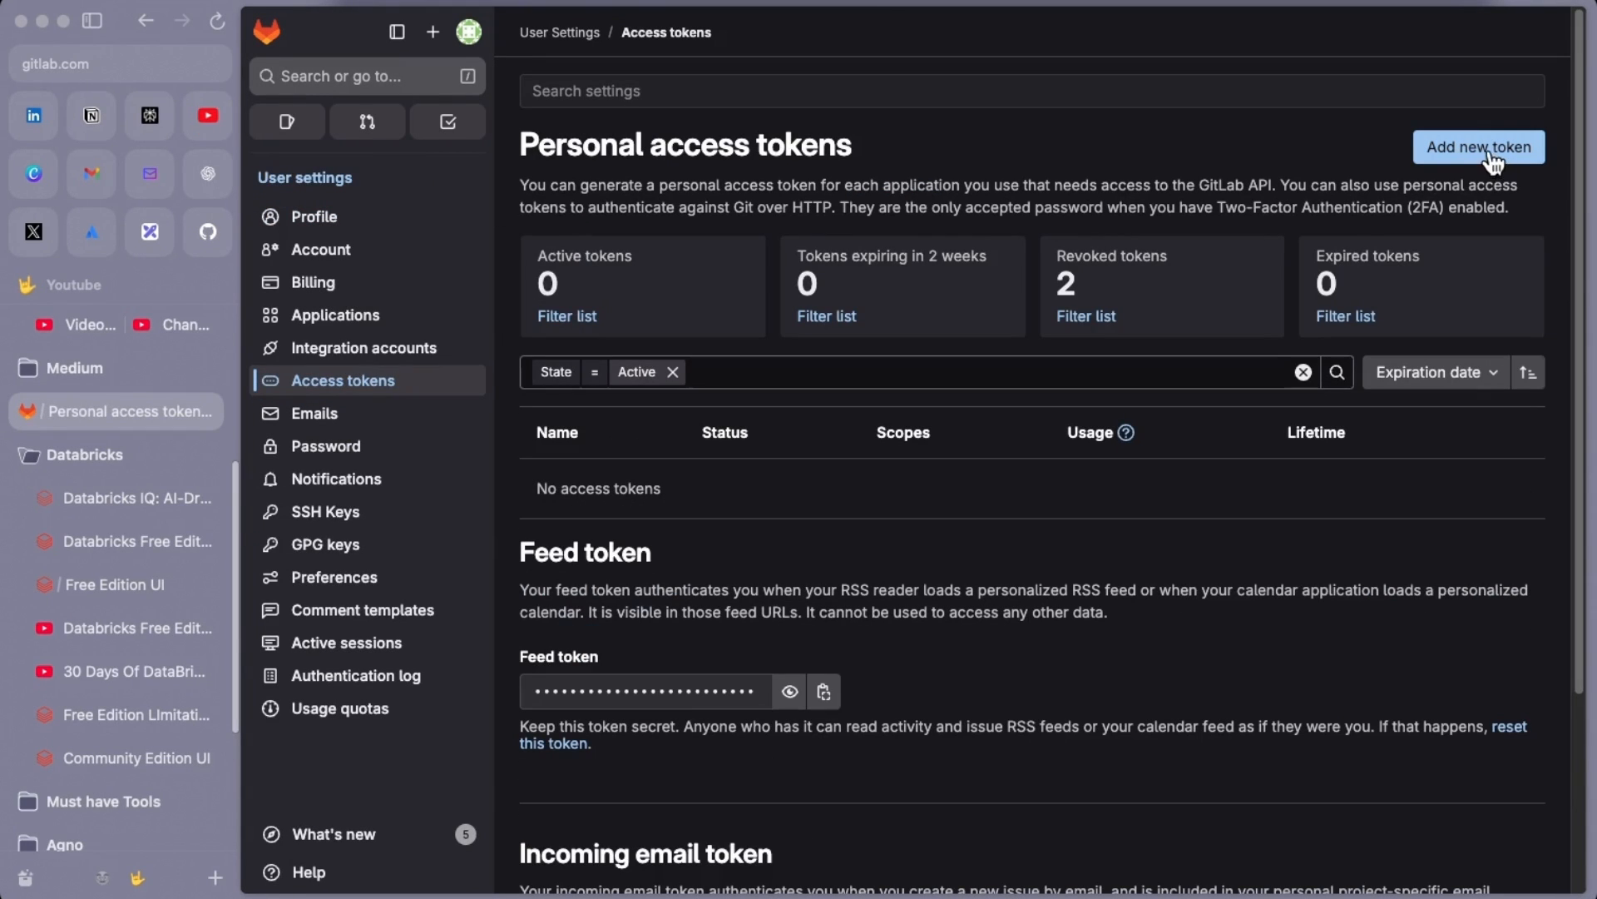
pyautogui.click(1461, 154)
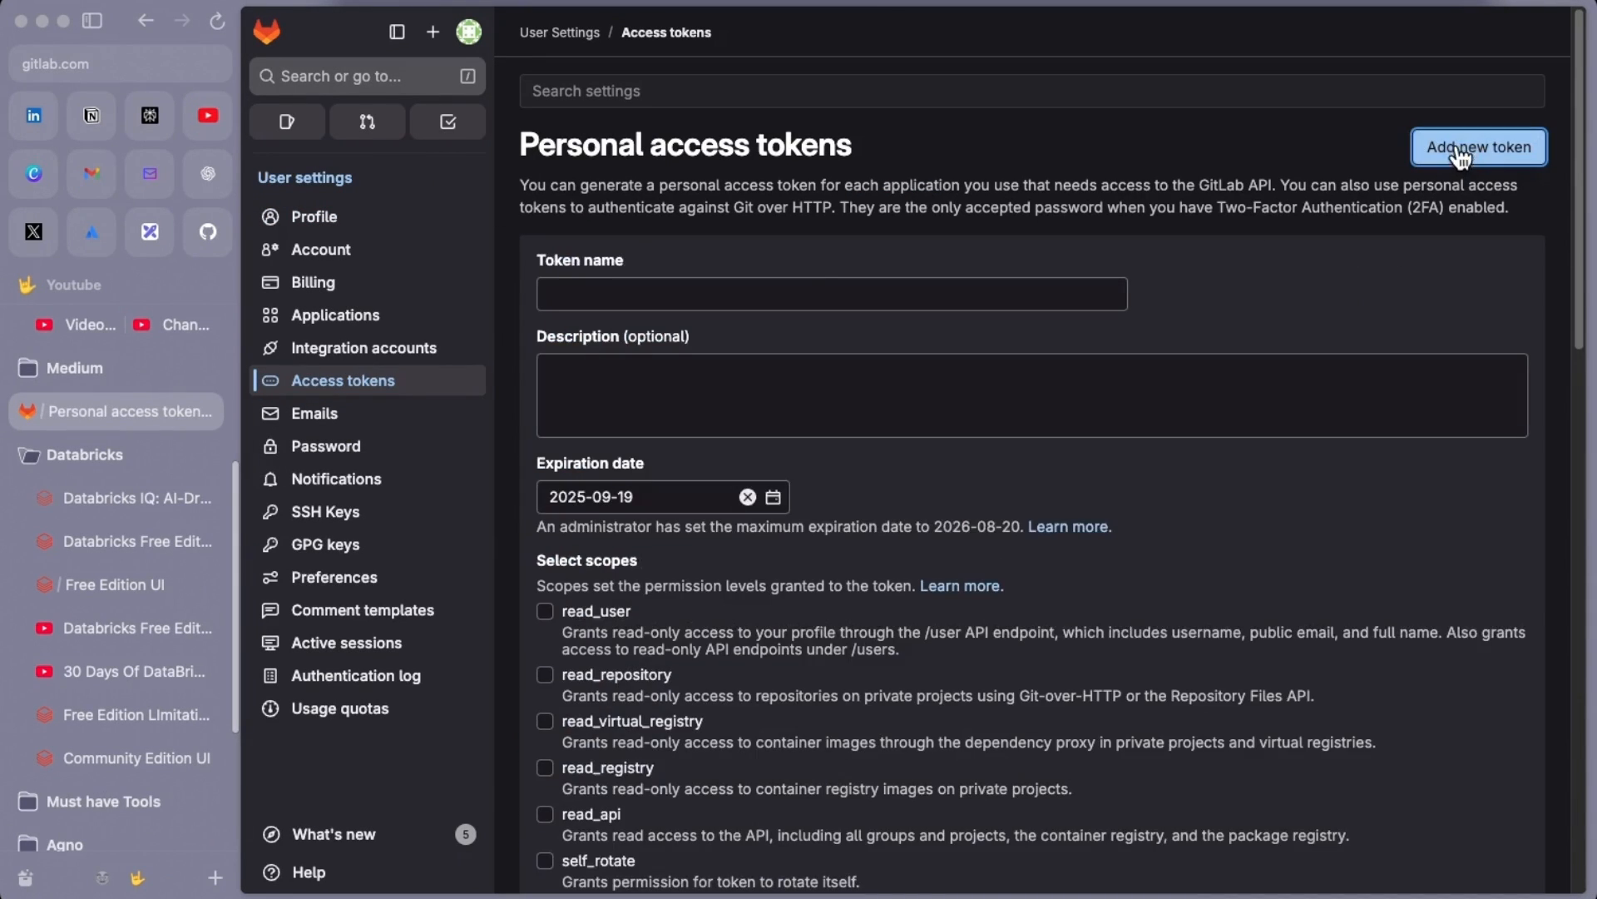
pyautogui.click(697, 291)
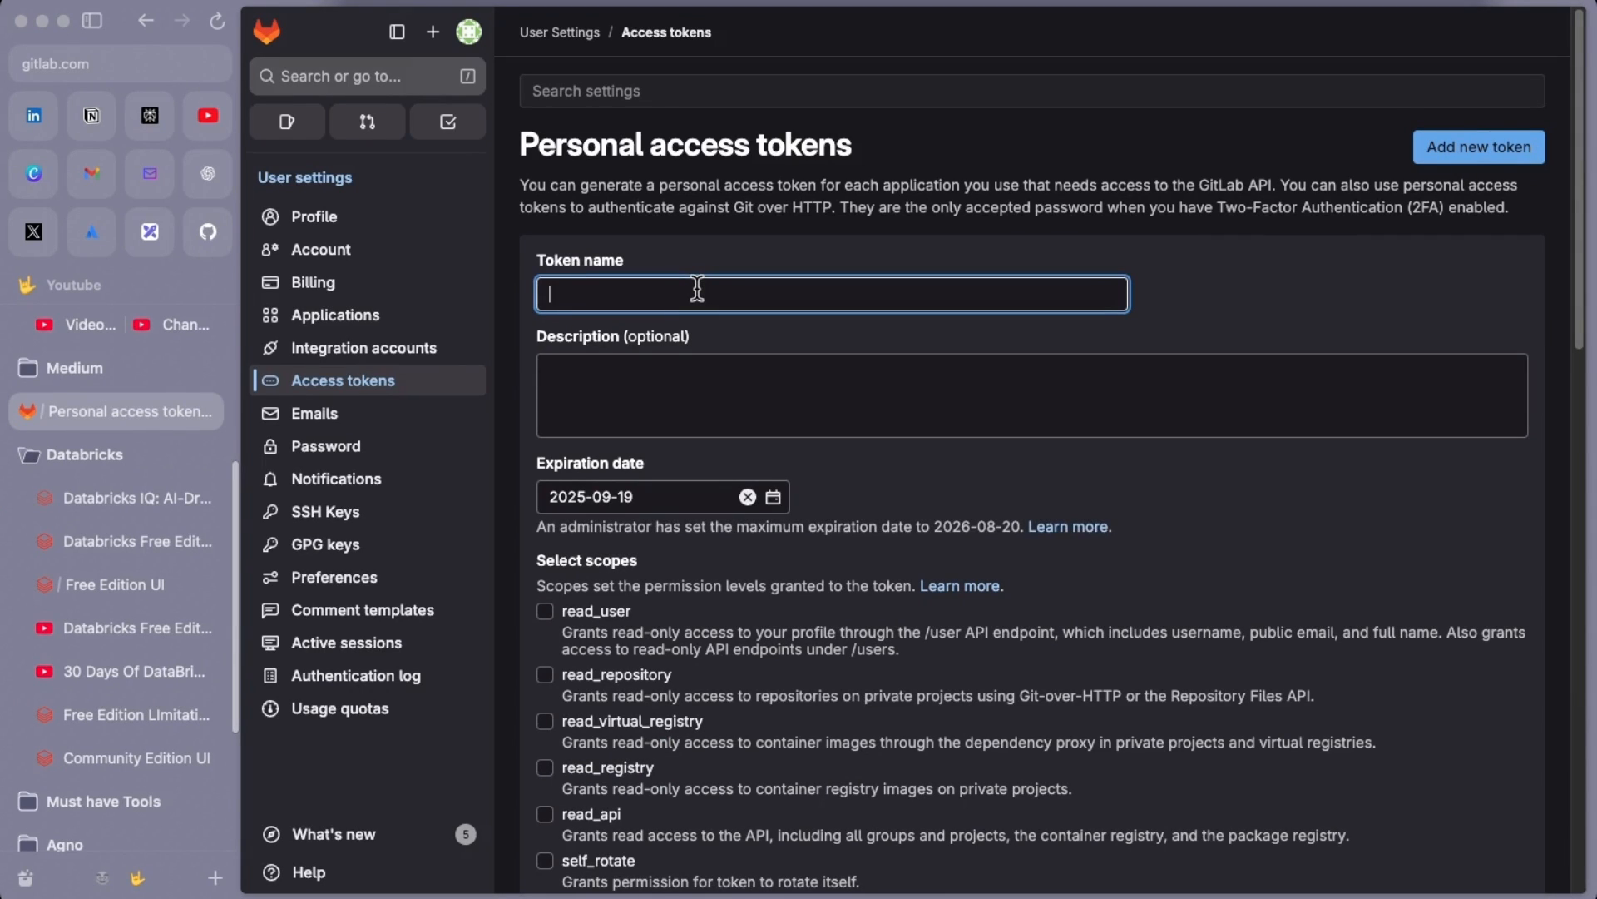
pyautogui.write('databricks-gitlab')
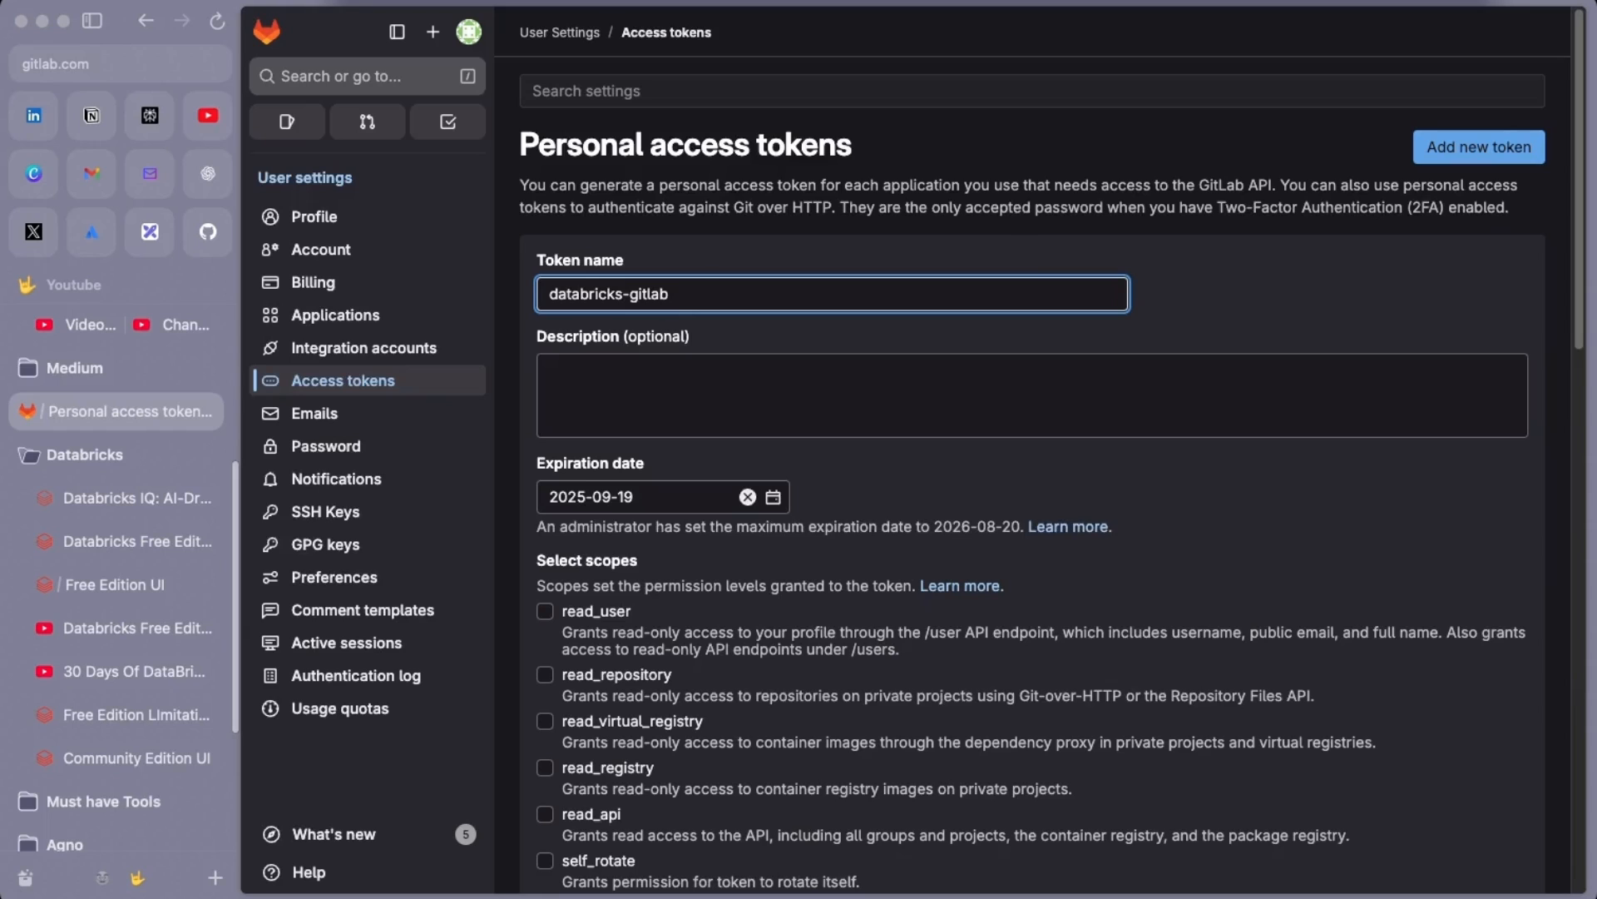
pyautogui.click(705, 396)
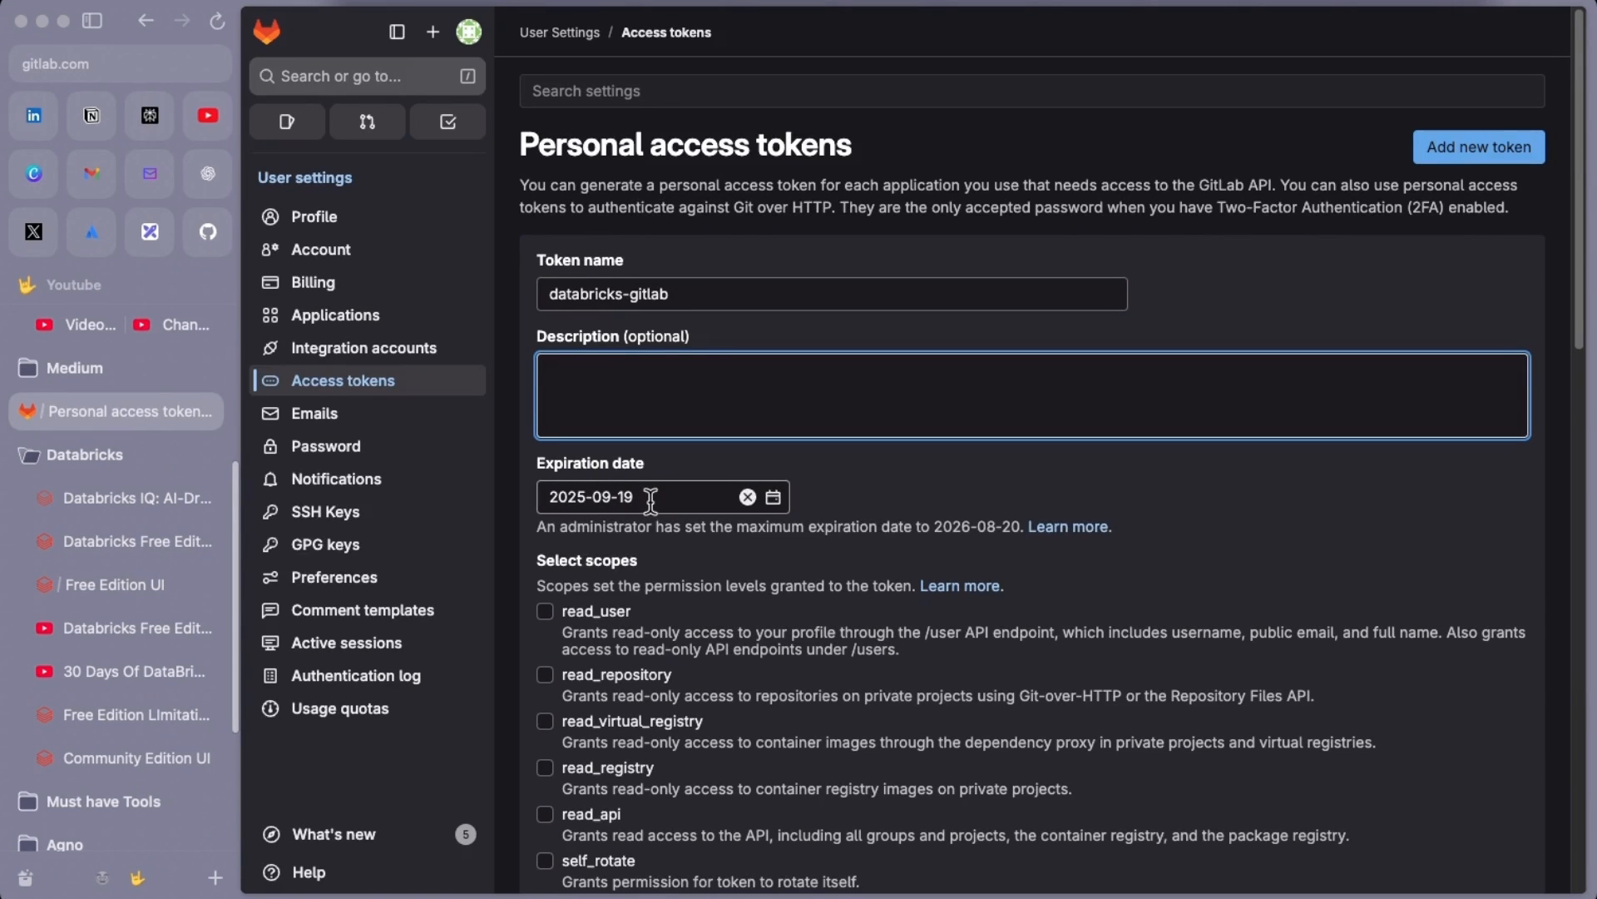
# Give the token only the write_repository scope, create it and copy its value
pyautogui.scroll(-2, 728, 612)
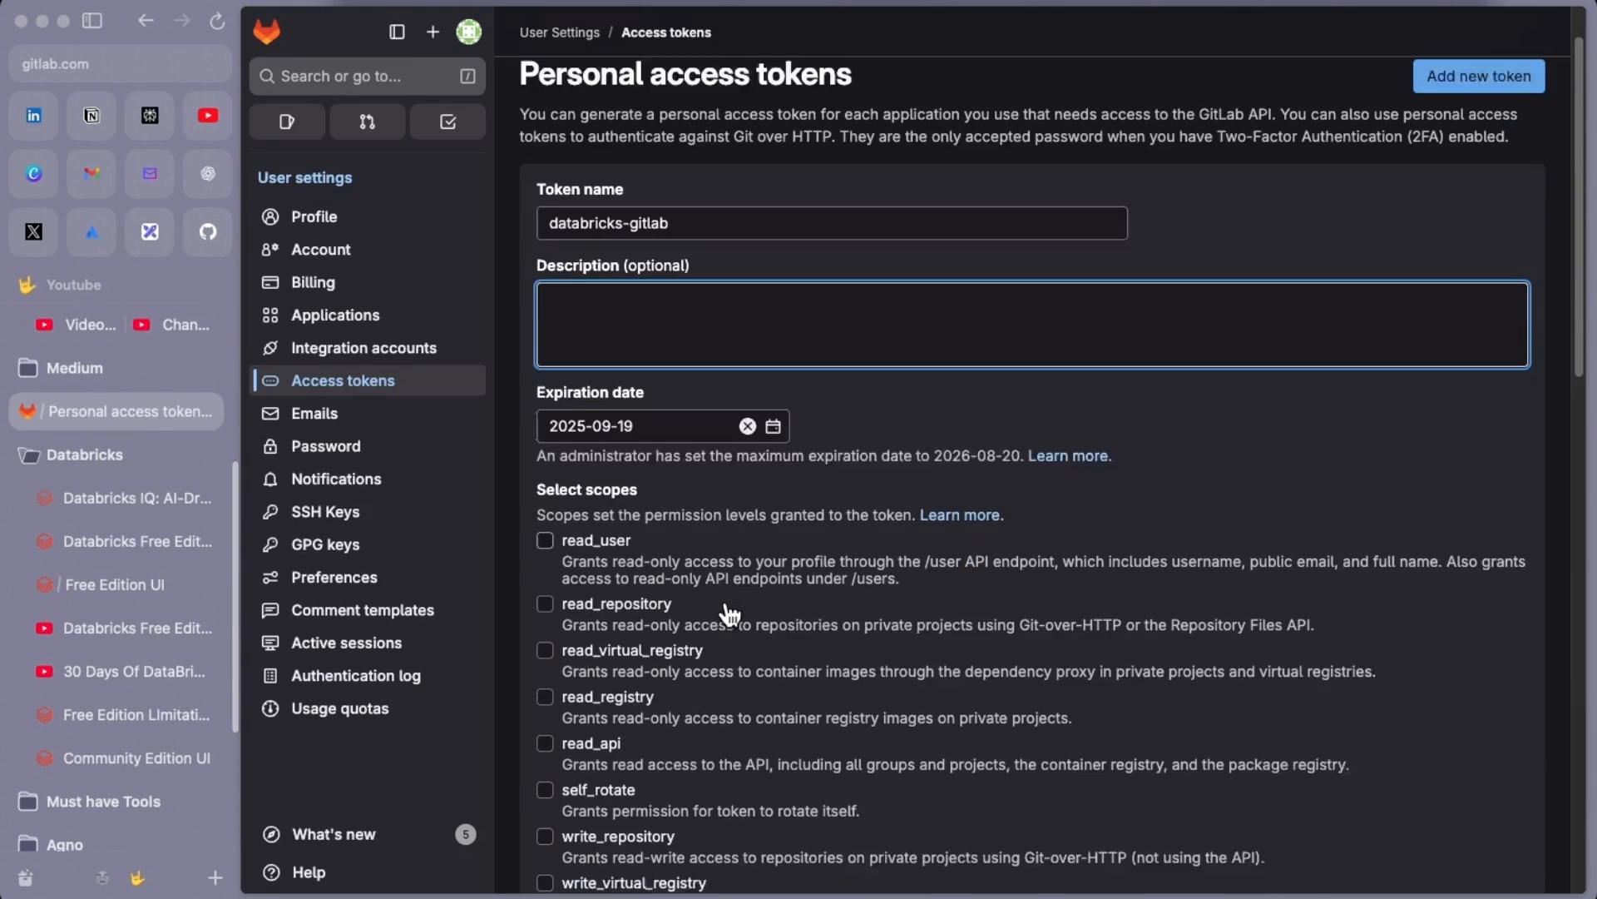
pyautogui.click(729, 614)
pyautogui.scroll(-3, 728, 613)
pyautogui.click(546, 699)
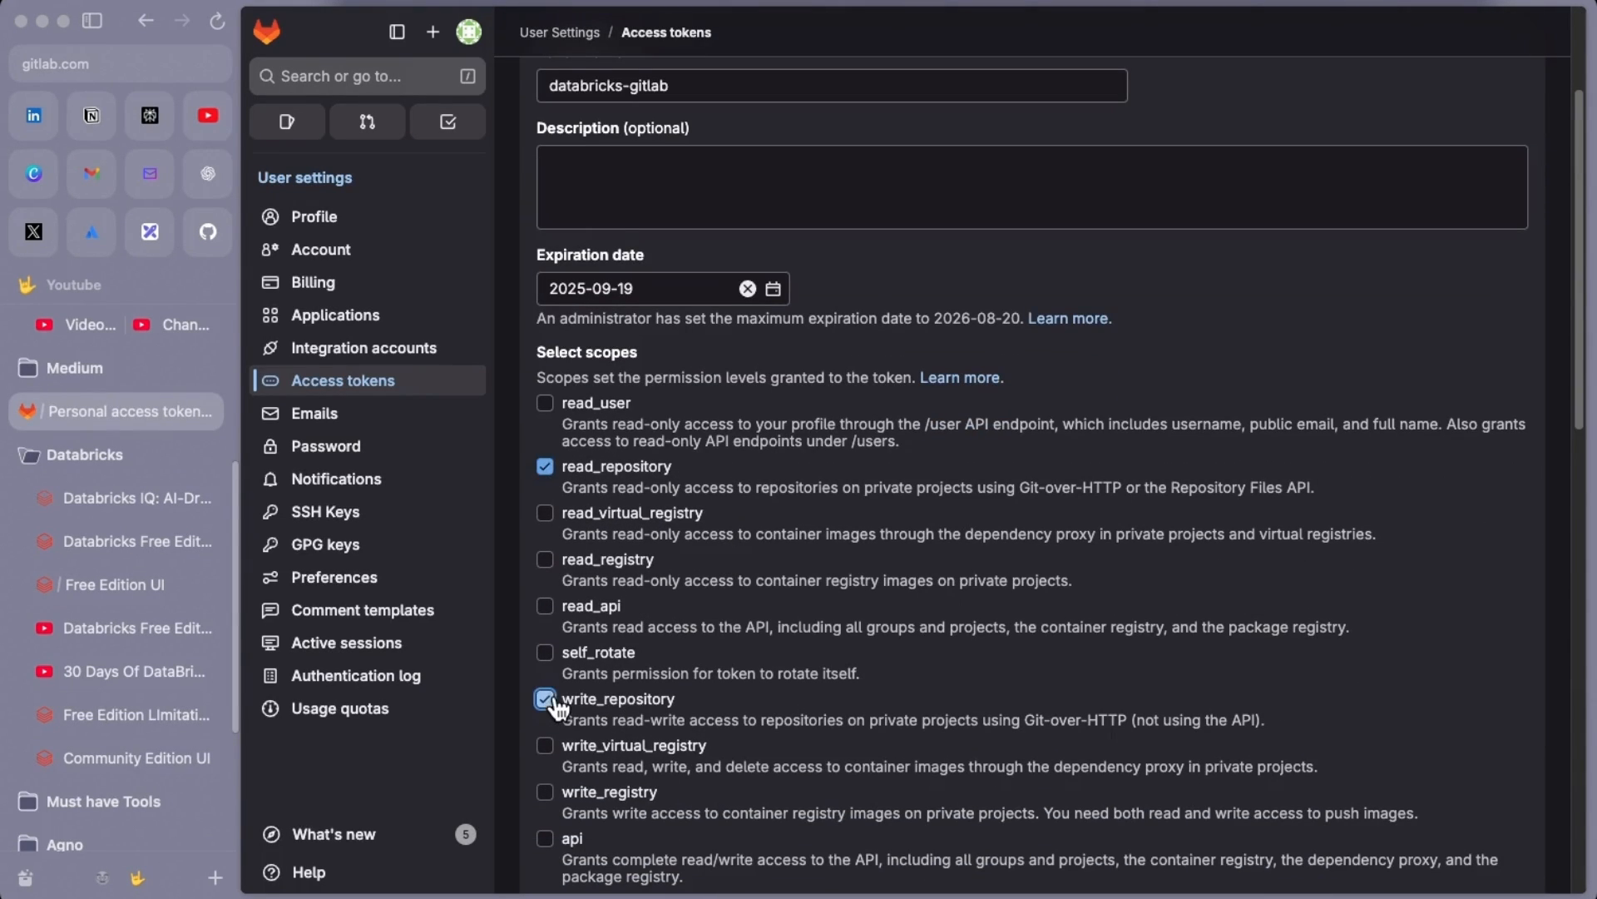
pyautogui.click(547, 468)
pyautogui.scroll(-3, 654, 729)
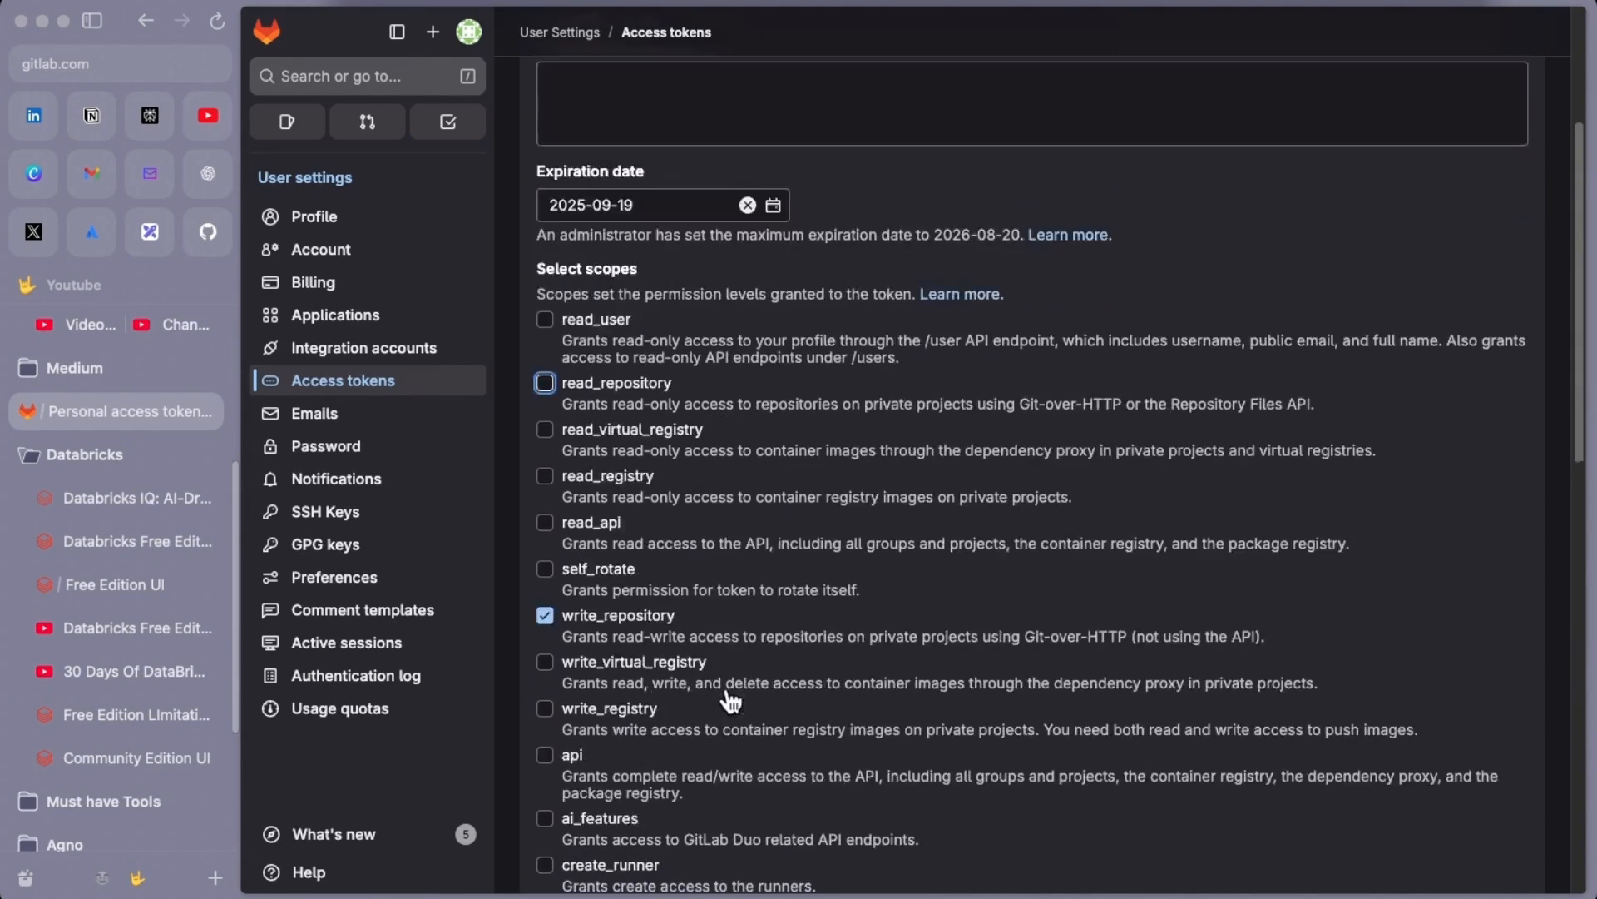
pyautogui.scroll(-7, 674, 636)
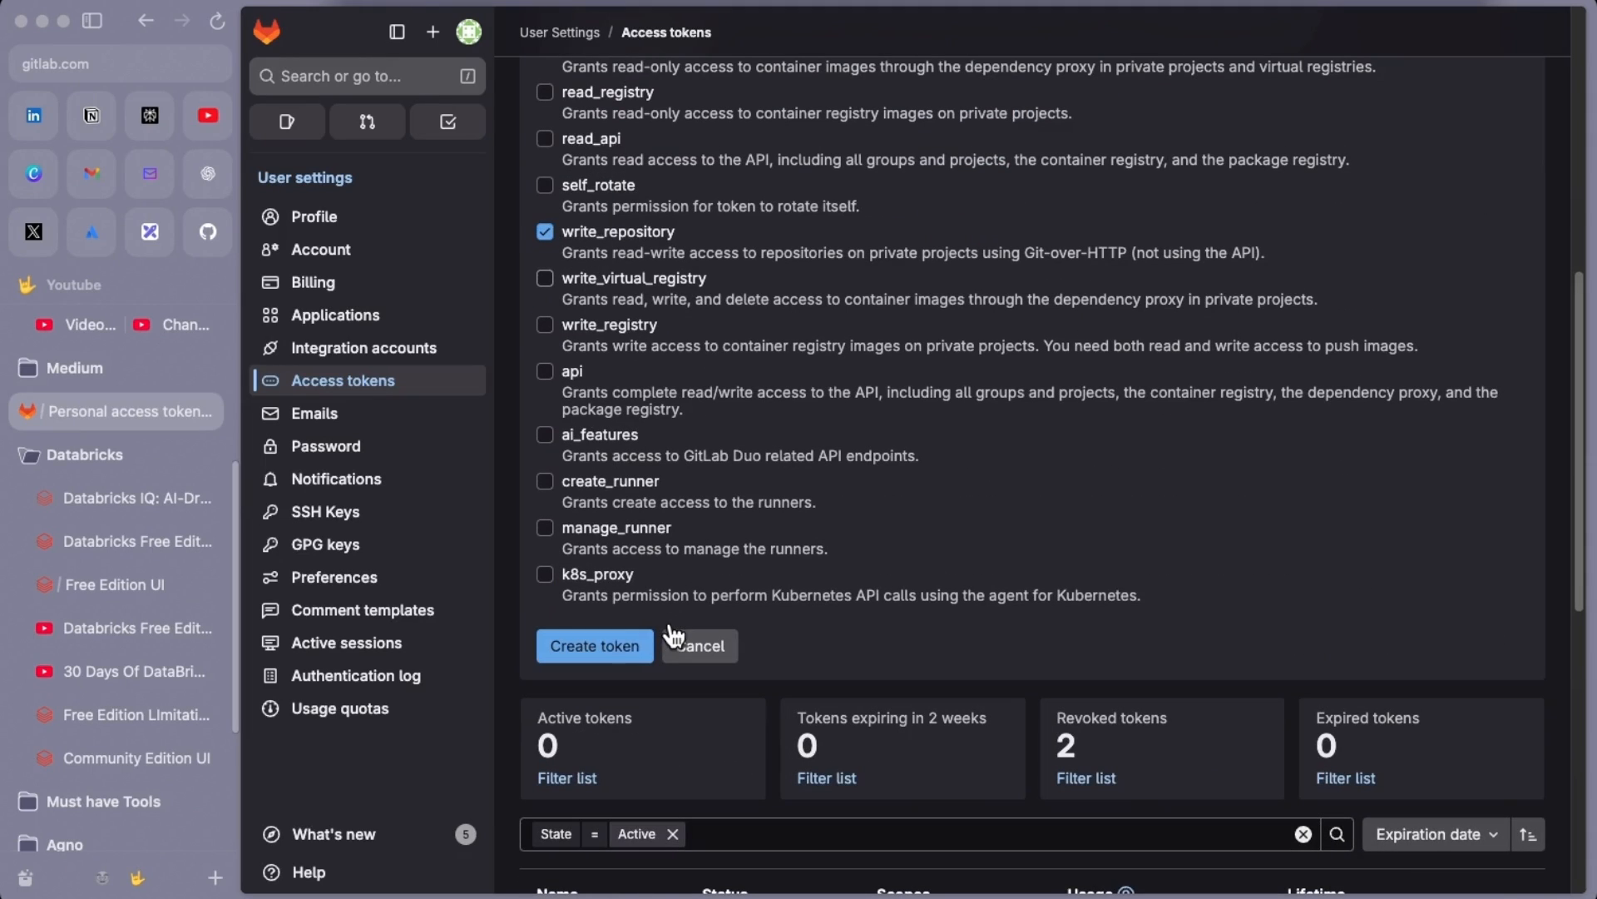
pyautogui.click(610, 646)
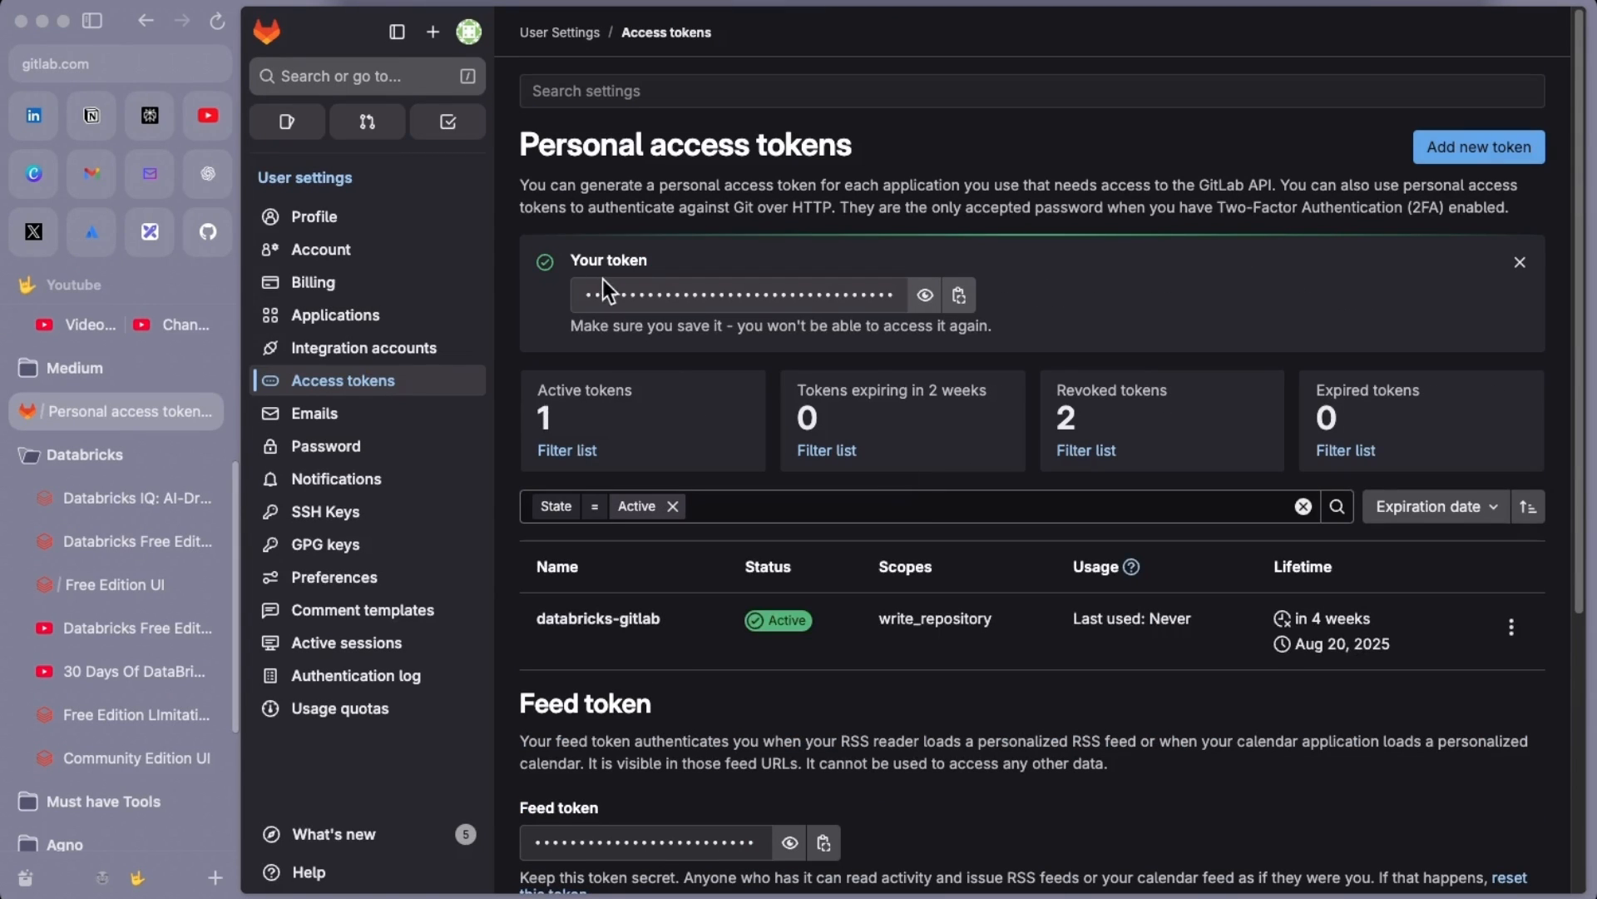
pyautogui.click(960, 294)
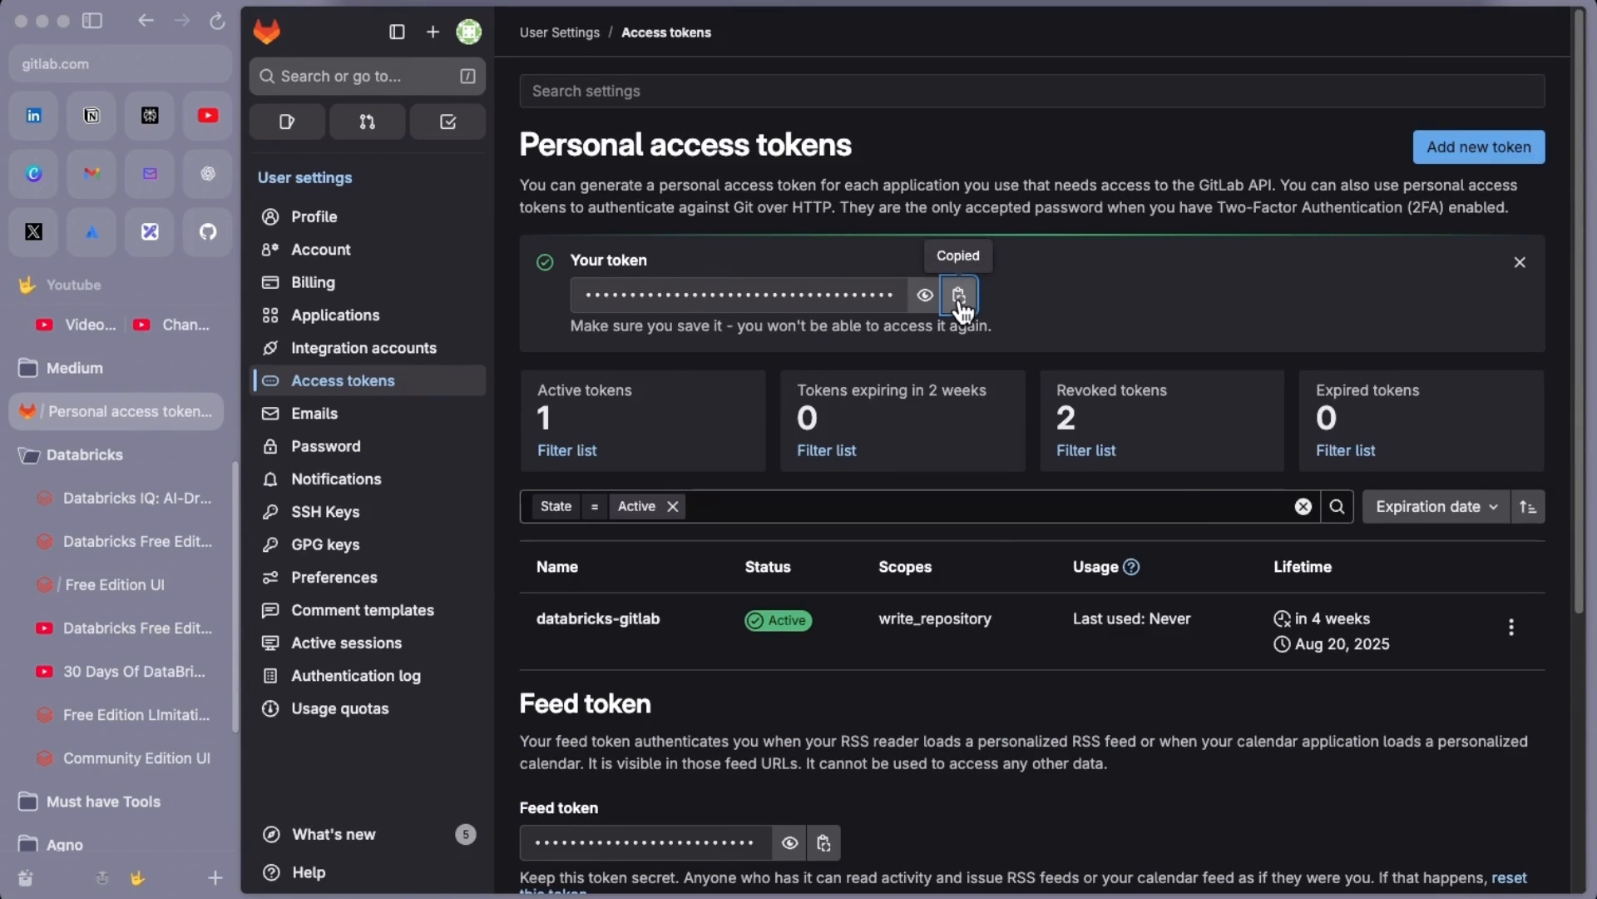
pyautogui.click(123, 587)
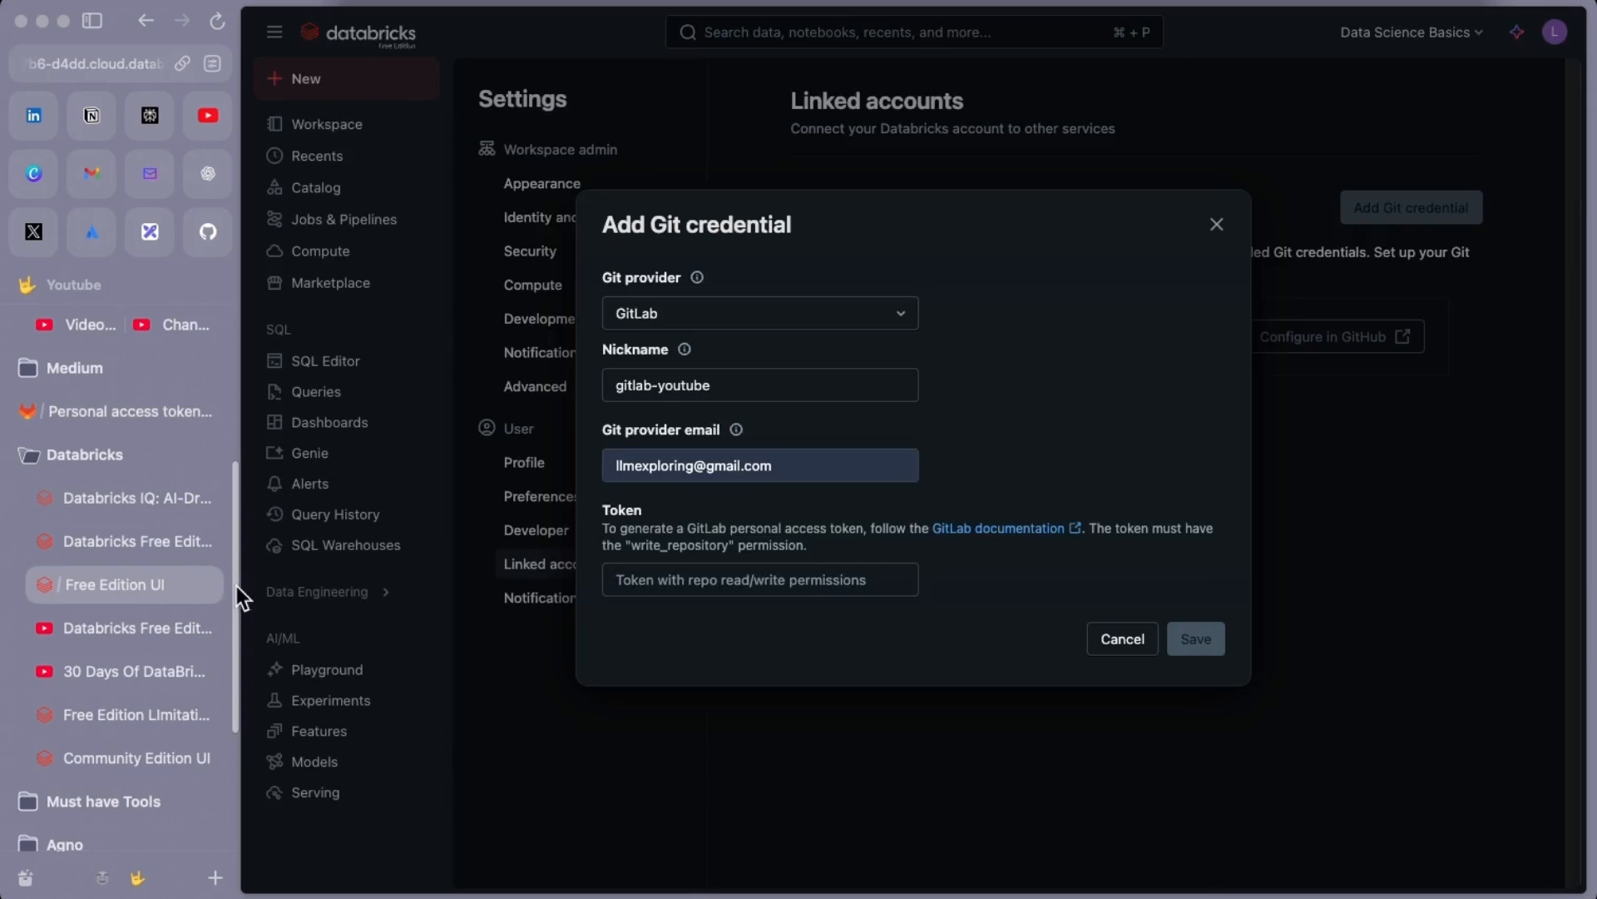
# Paste the GitLab token into the credential form, save it, and decline the browser's save prompt
pyautogui.click(709, 582)
pyautogui.press('super+v')
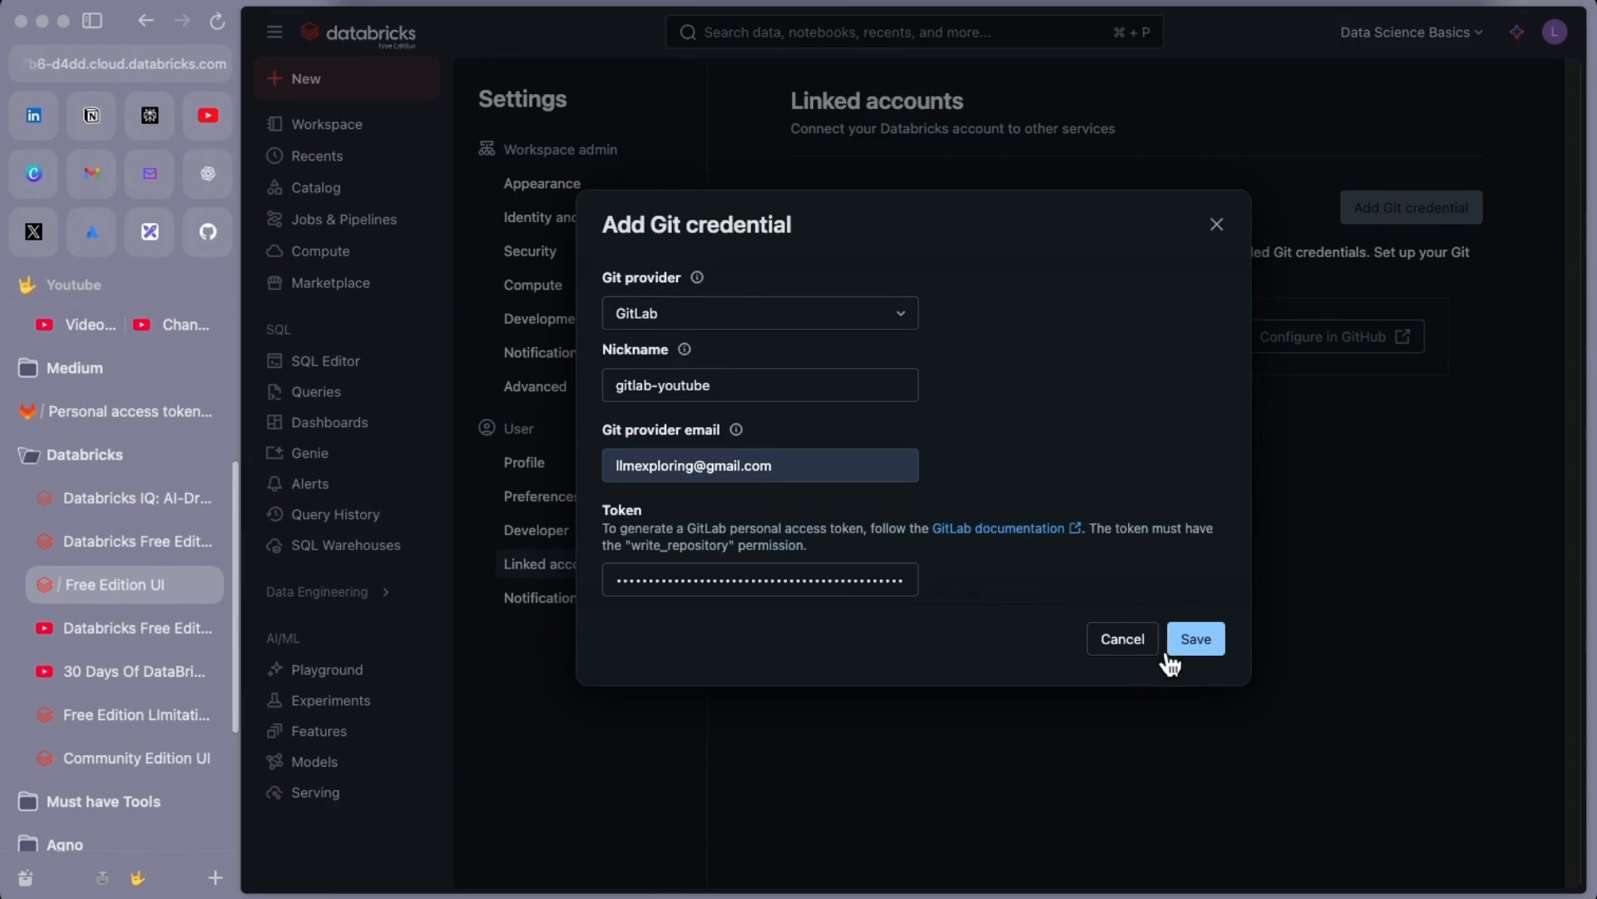
pyautogui.click(1193, 639)
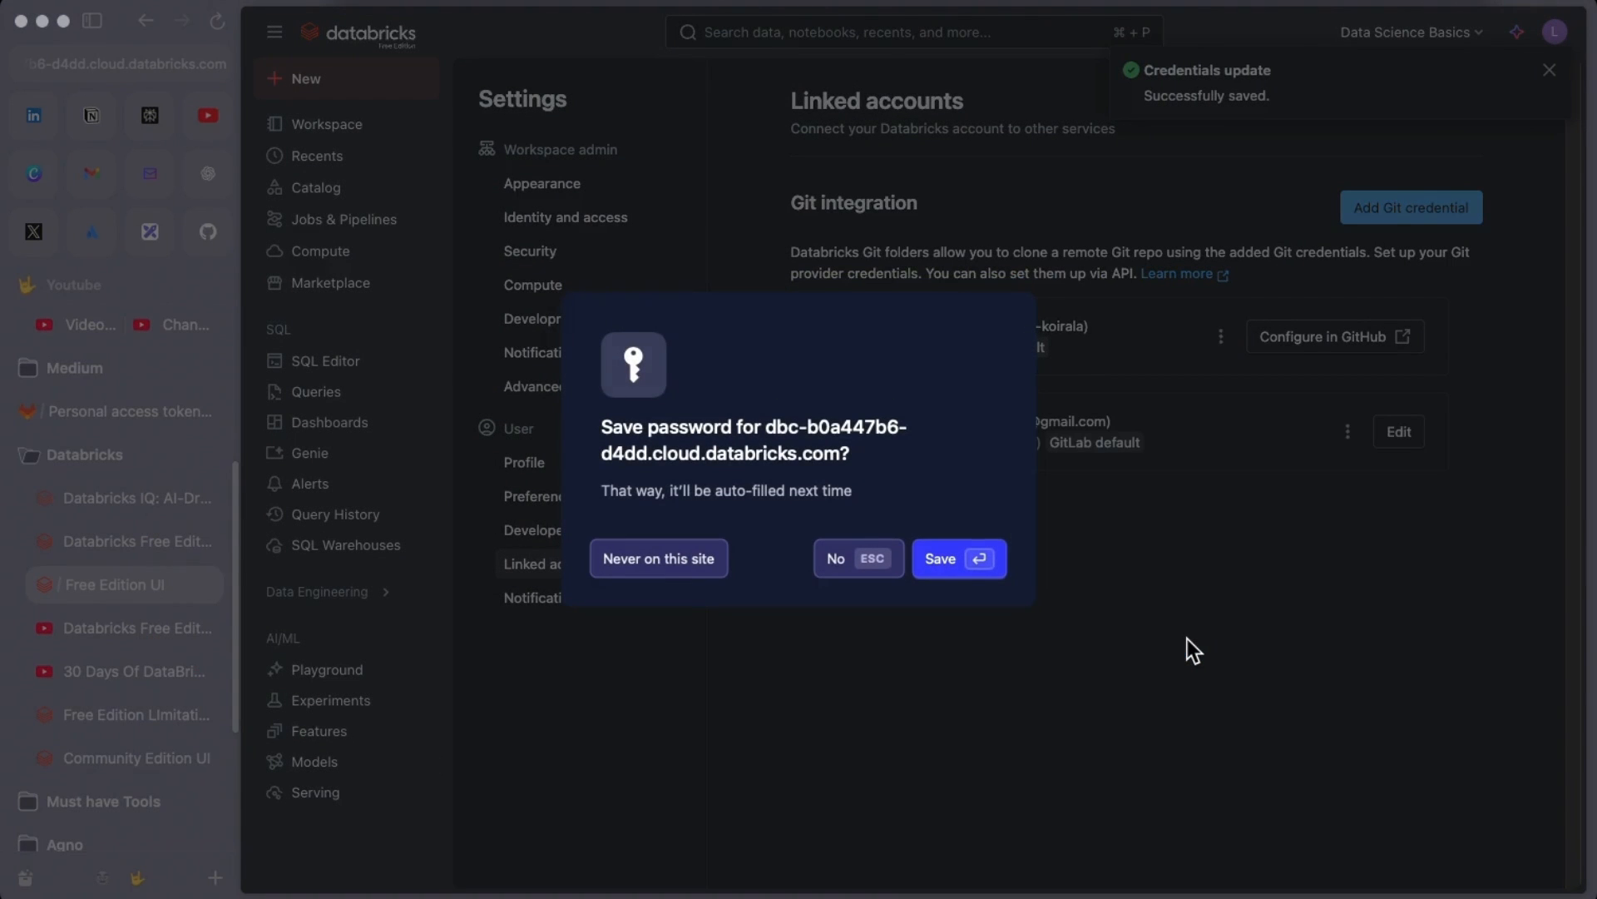
pyautogui.click(850, 559)
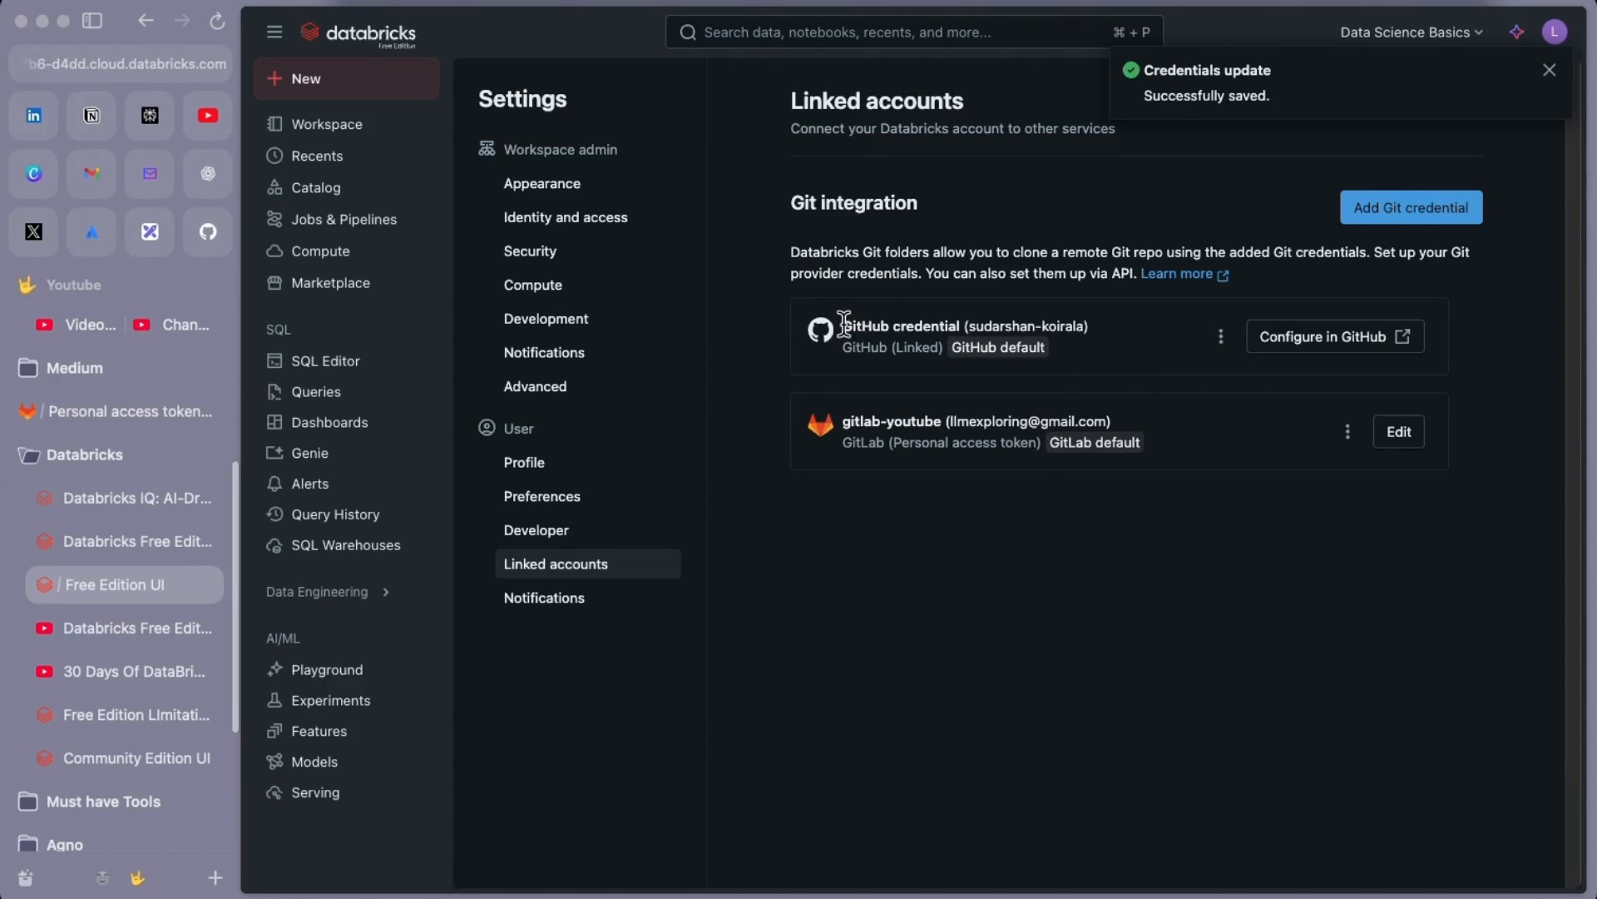
# Highlight the existing GitHub and new gitlab-youtube entries in Linked accounts
pyautogui.moveTo(843, 325); pyautogui.dragTo(1106, 325)
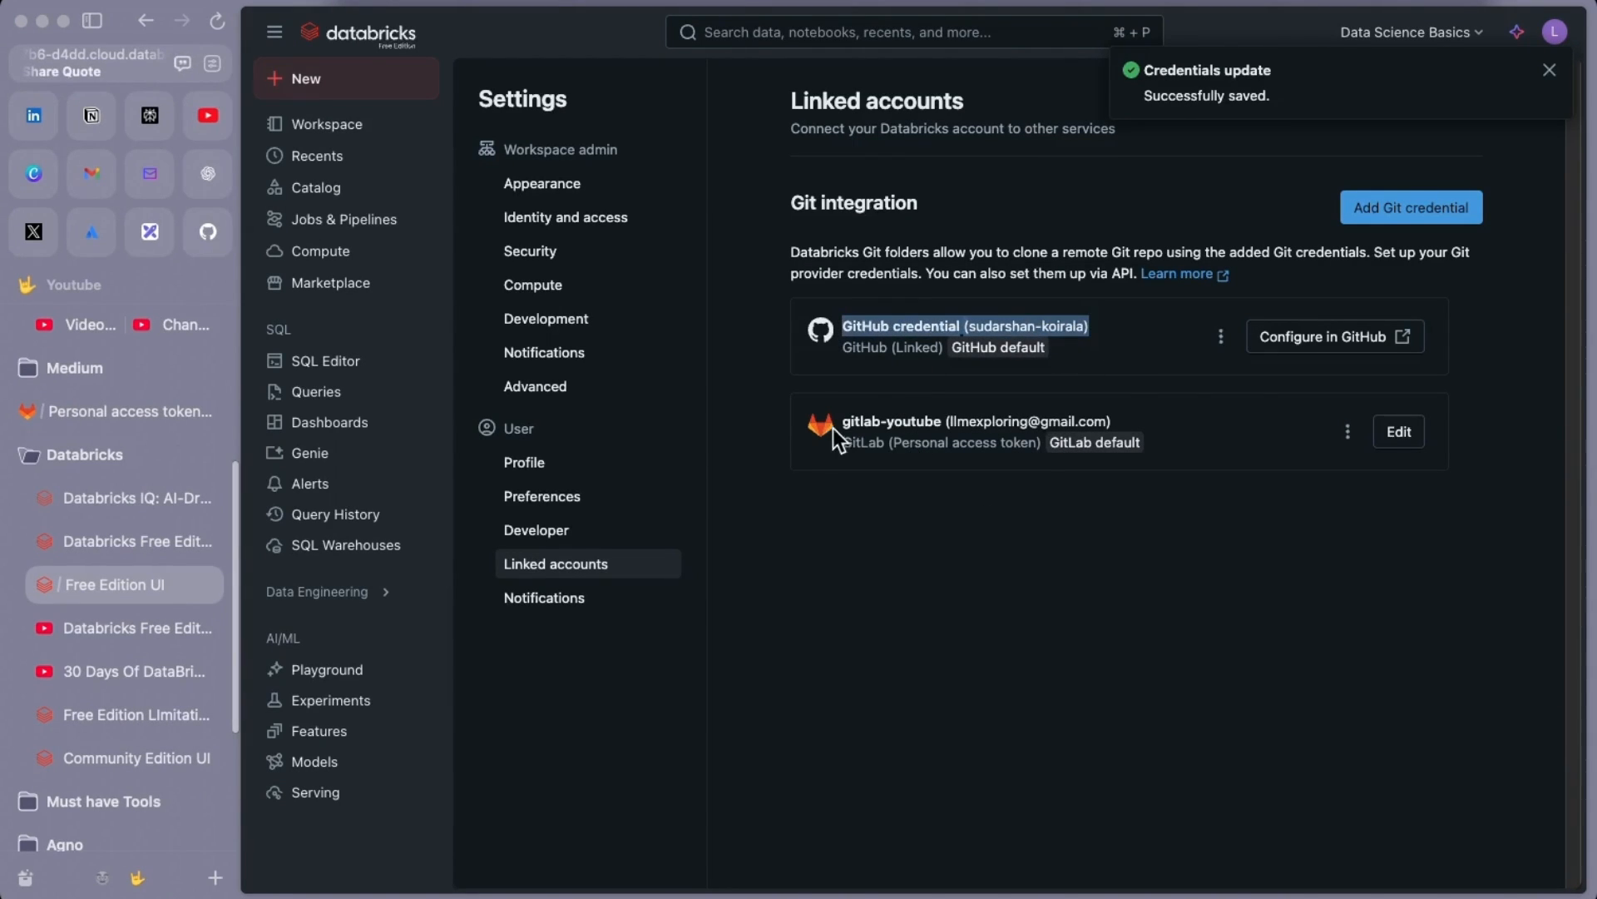
pyautogui.moveTo(842, 419); pyautogui.dragTo(1117, 424)
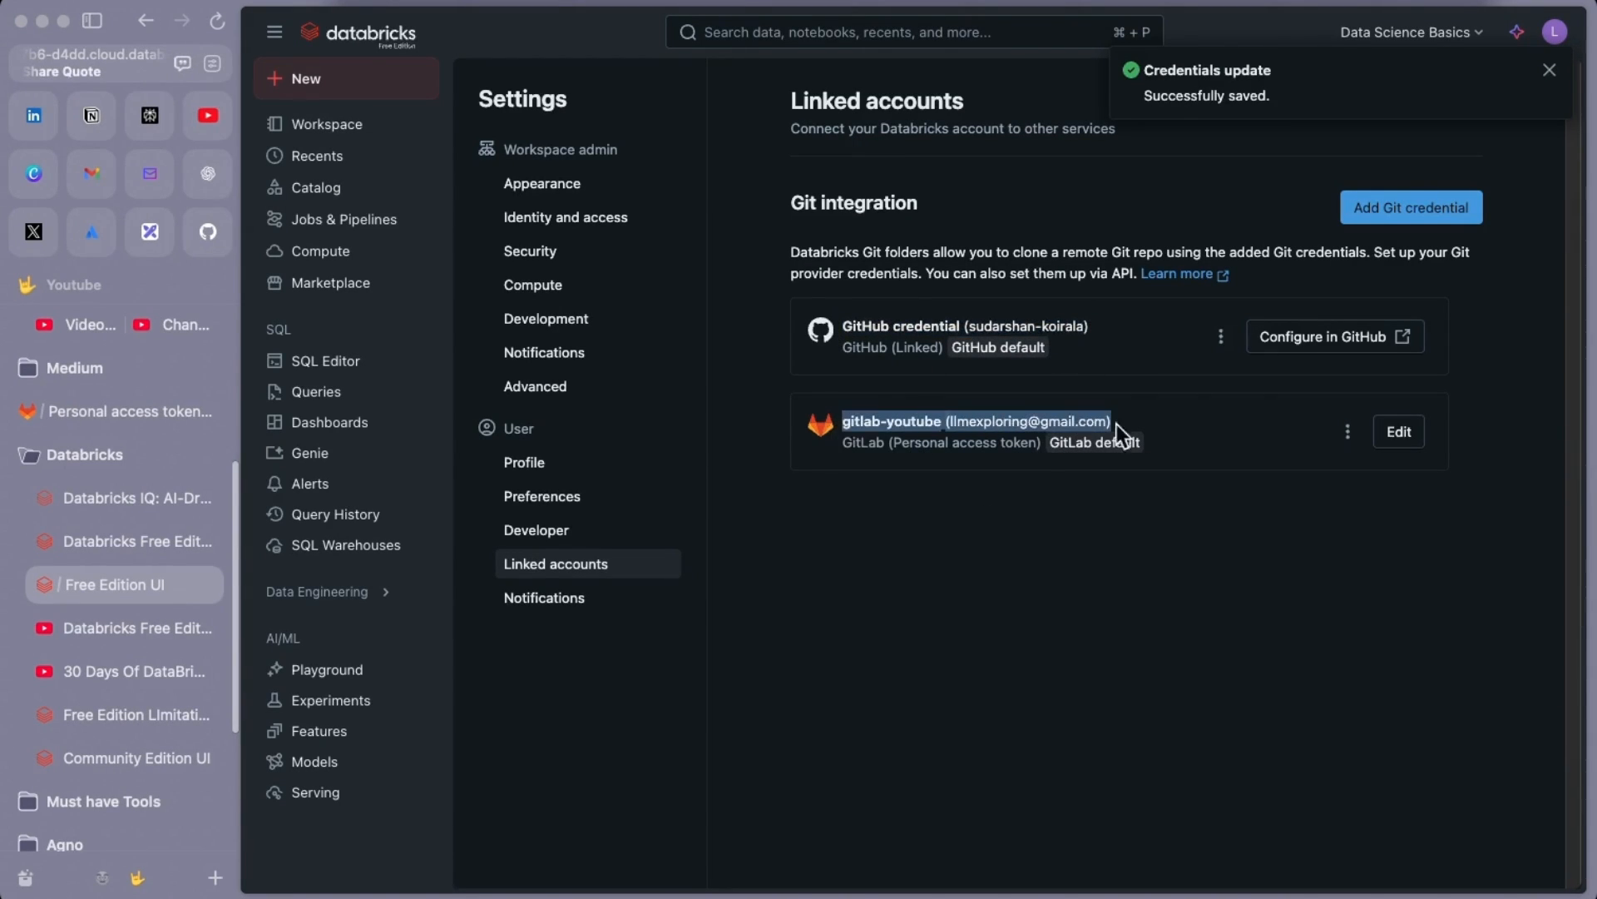
pyautogui.click(1145, 562)
pyautogui.moveTo(1029, 351)
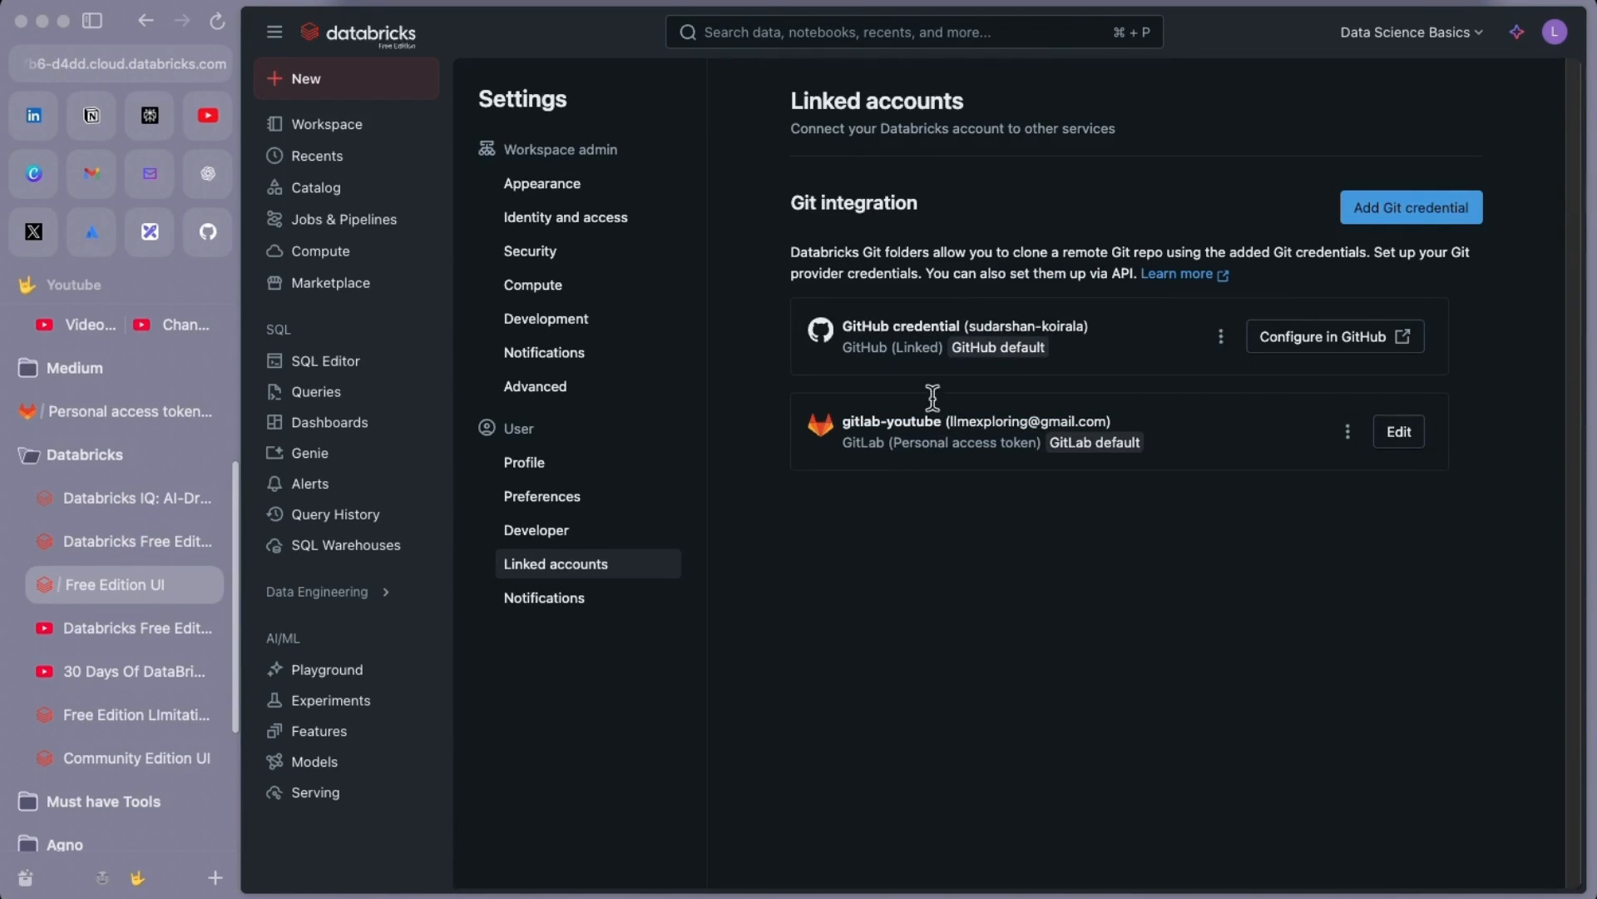
# Go to the home user folder in Workspace and choose Create > Git folder
pyautogui.click(361, 133)
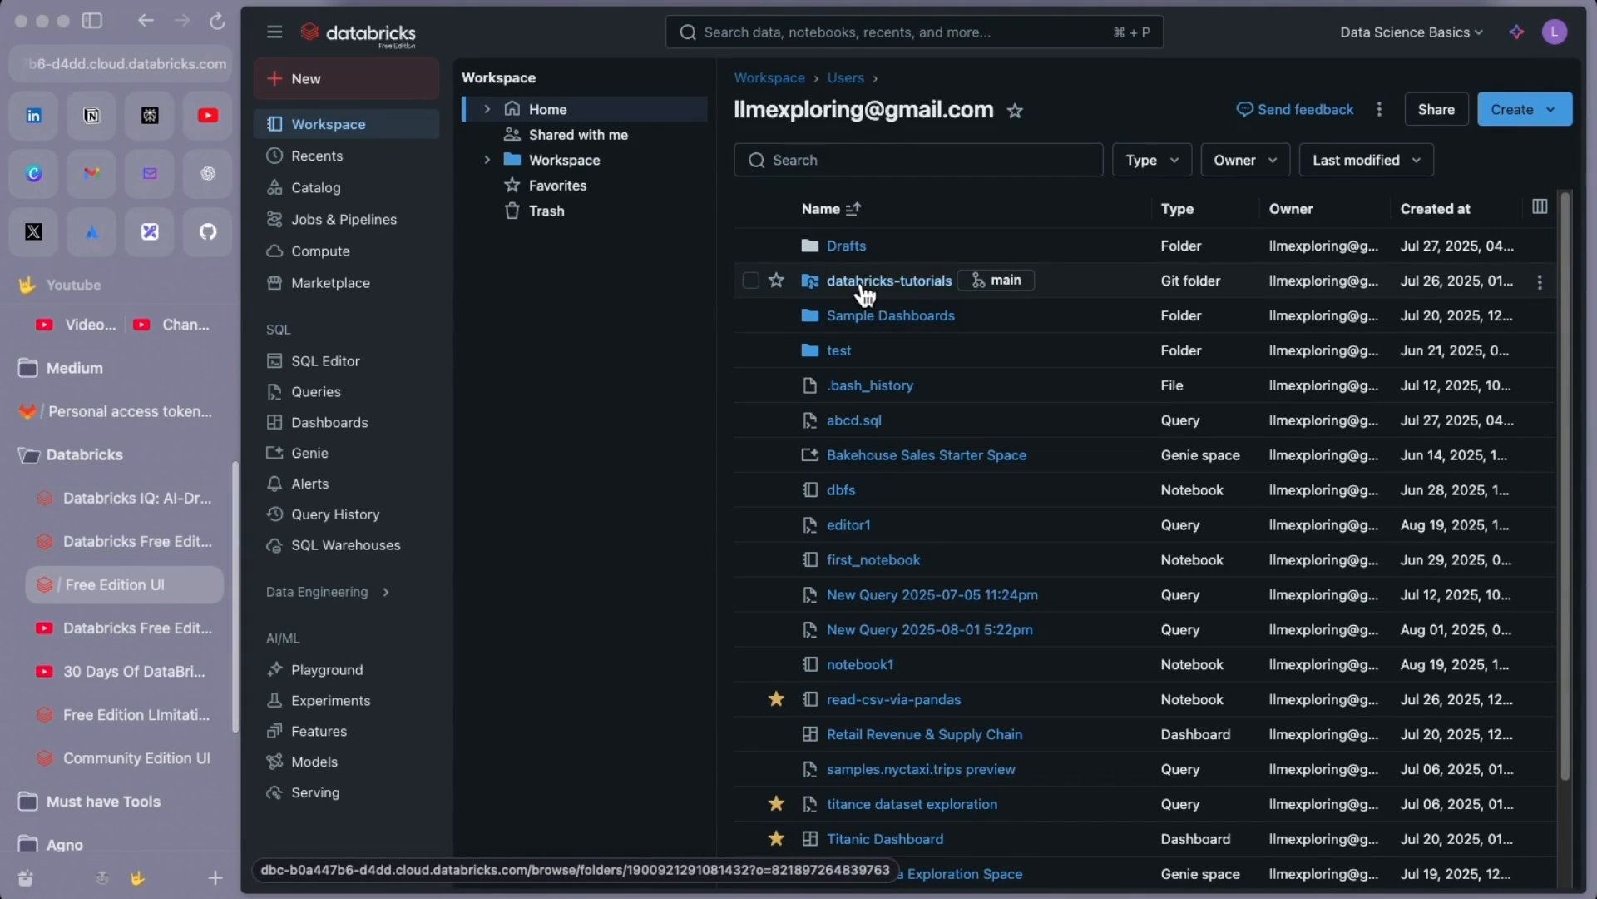
pyautogui.click(866, 287)
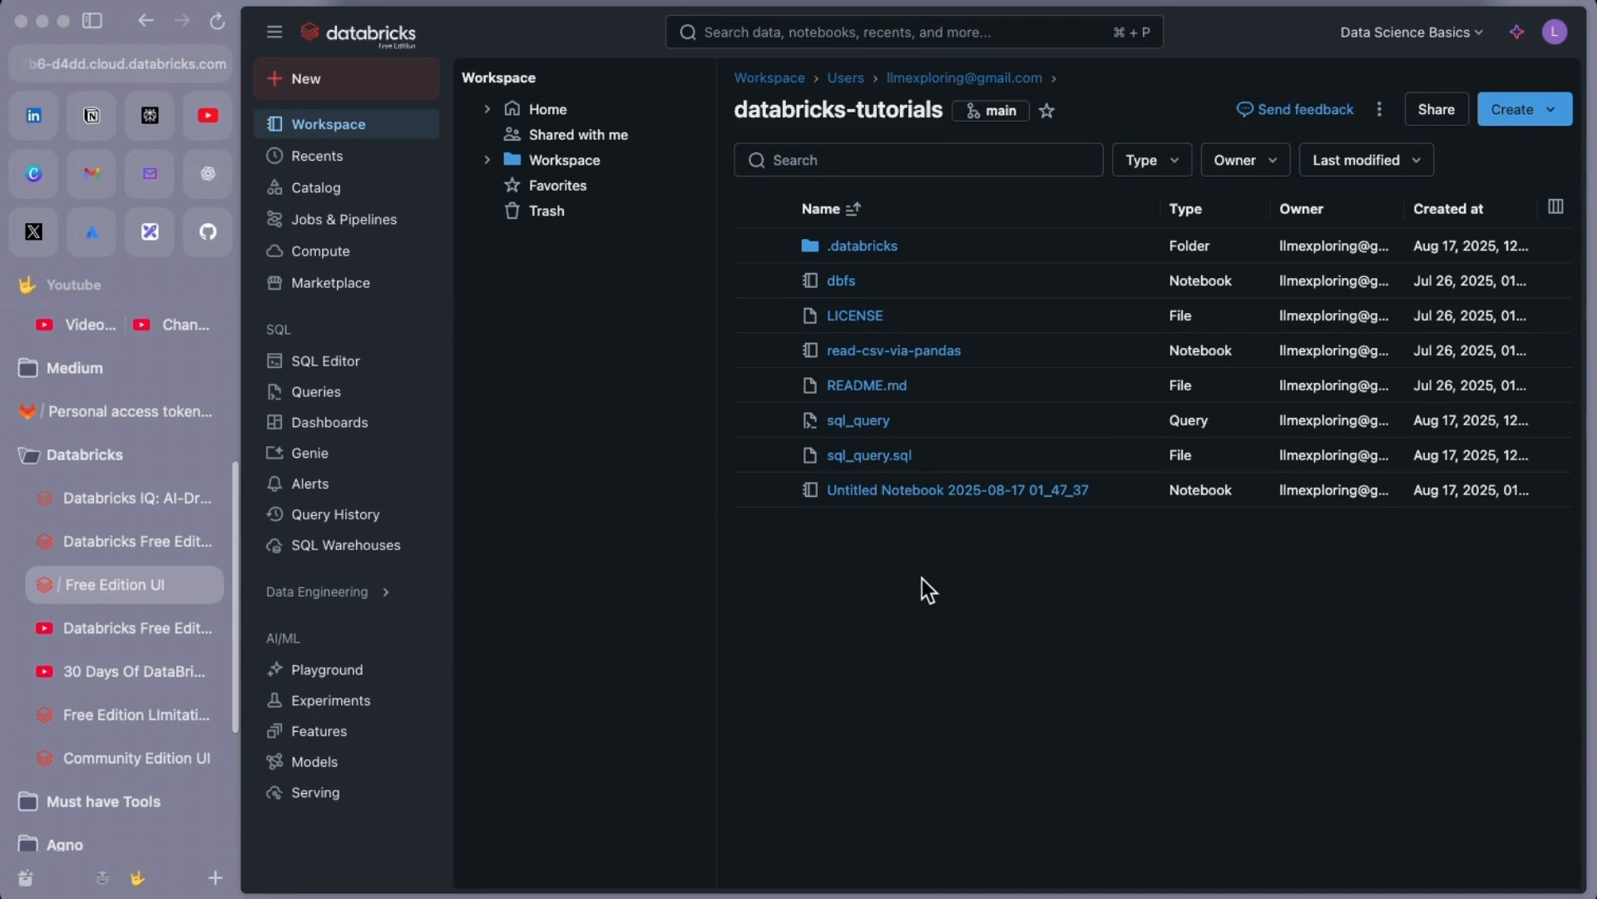
pyautogui.click(943, 81)
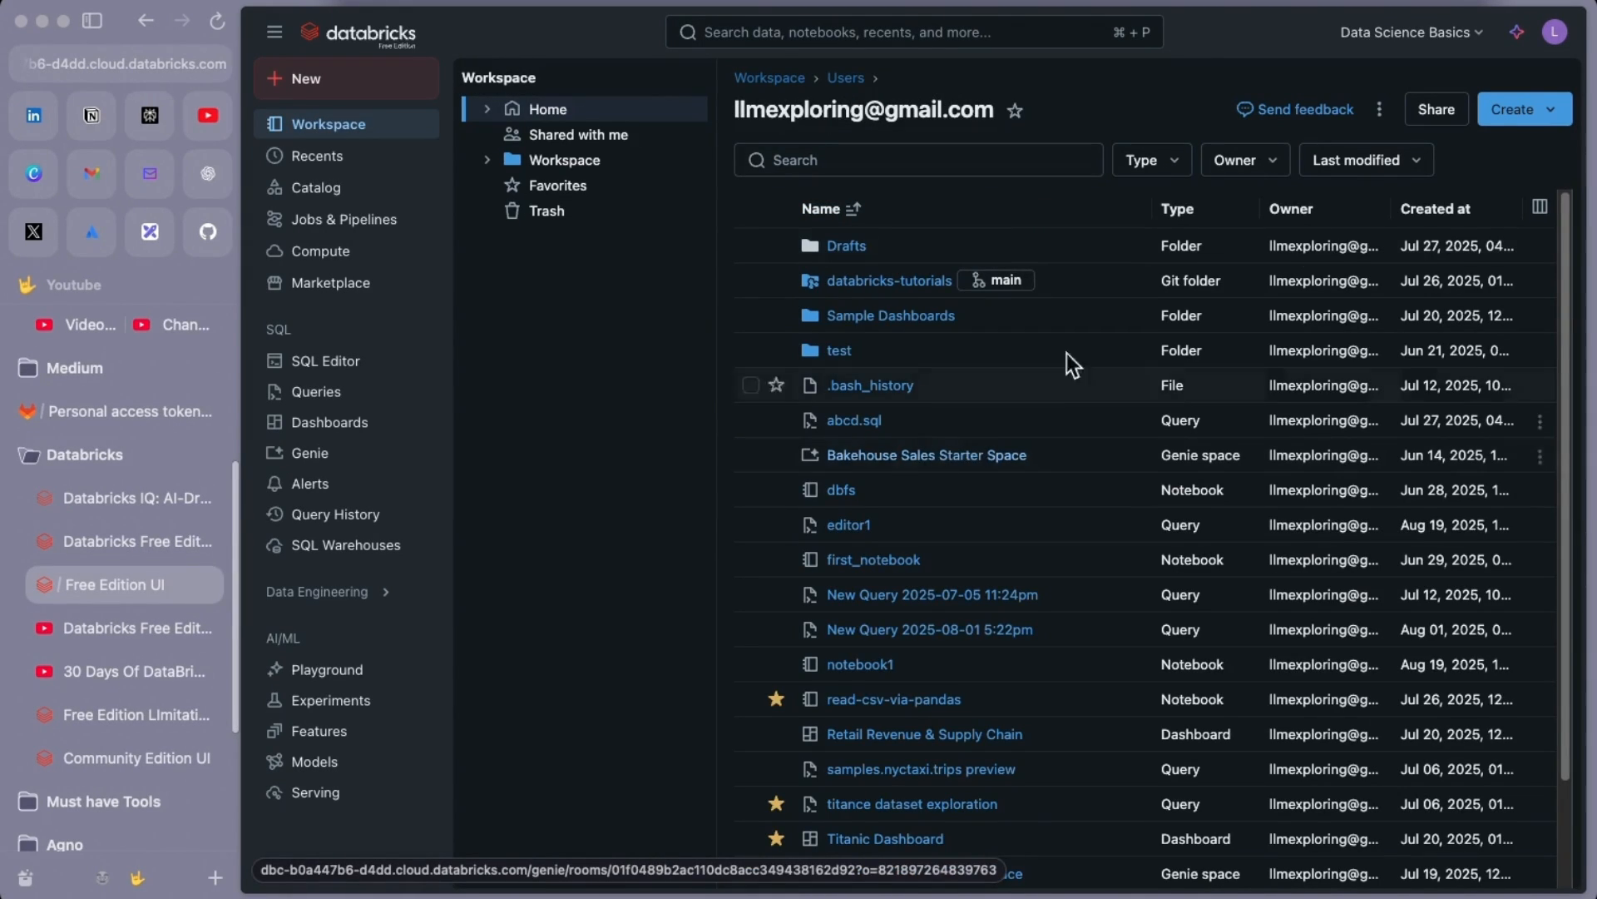
pyautogui.click(1552, 113)
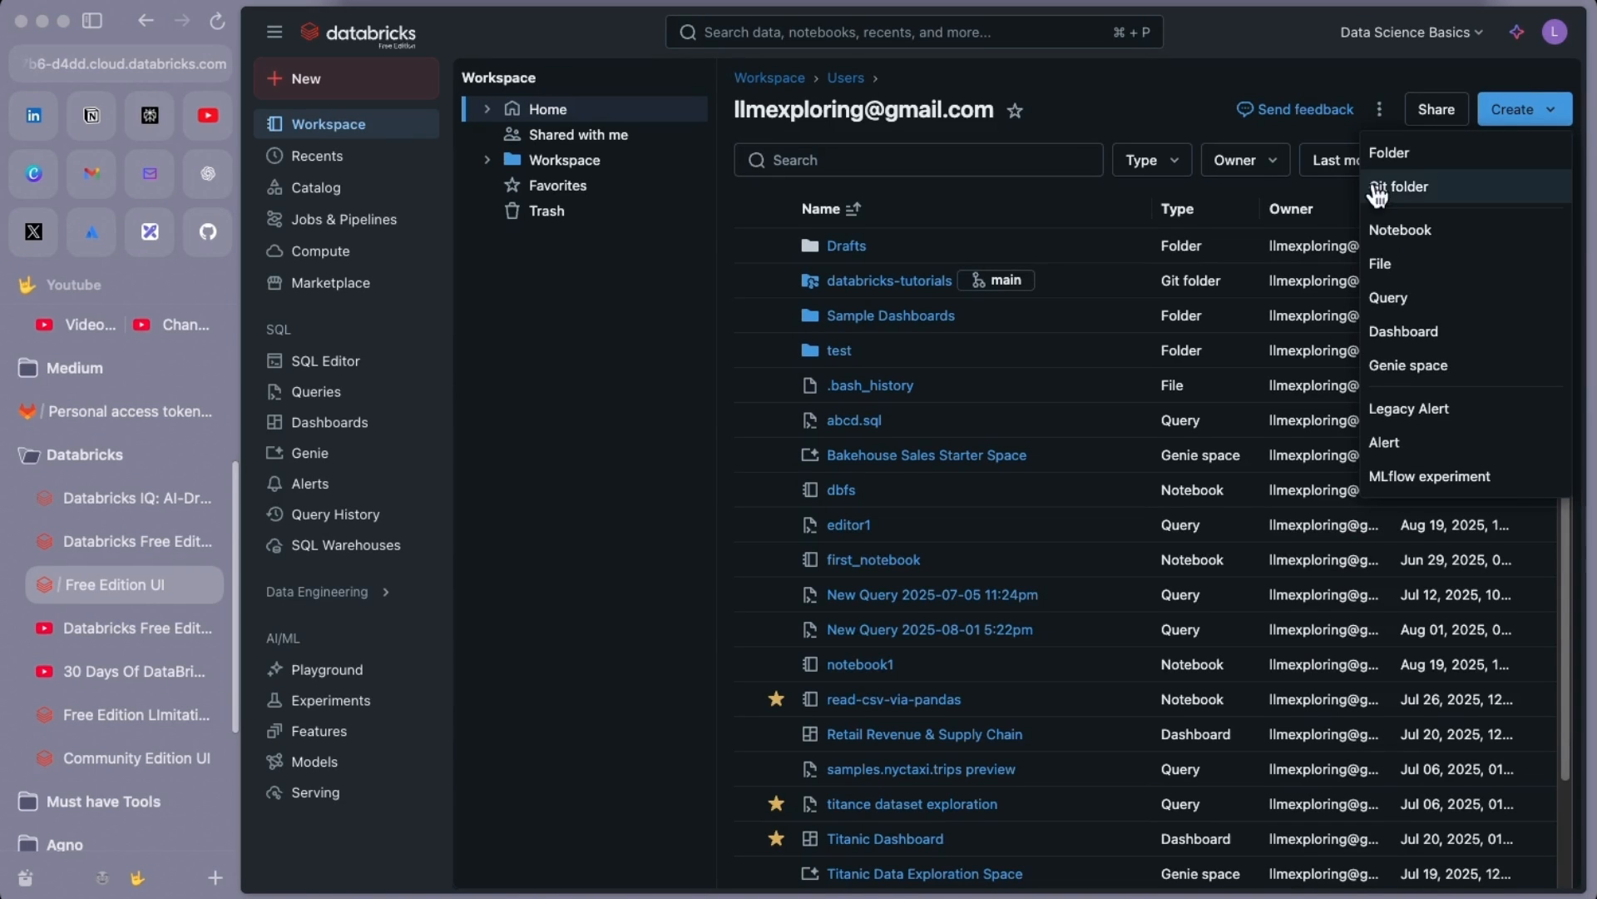
pyautogui.click(1418, 190)
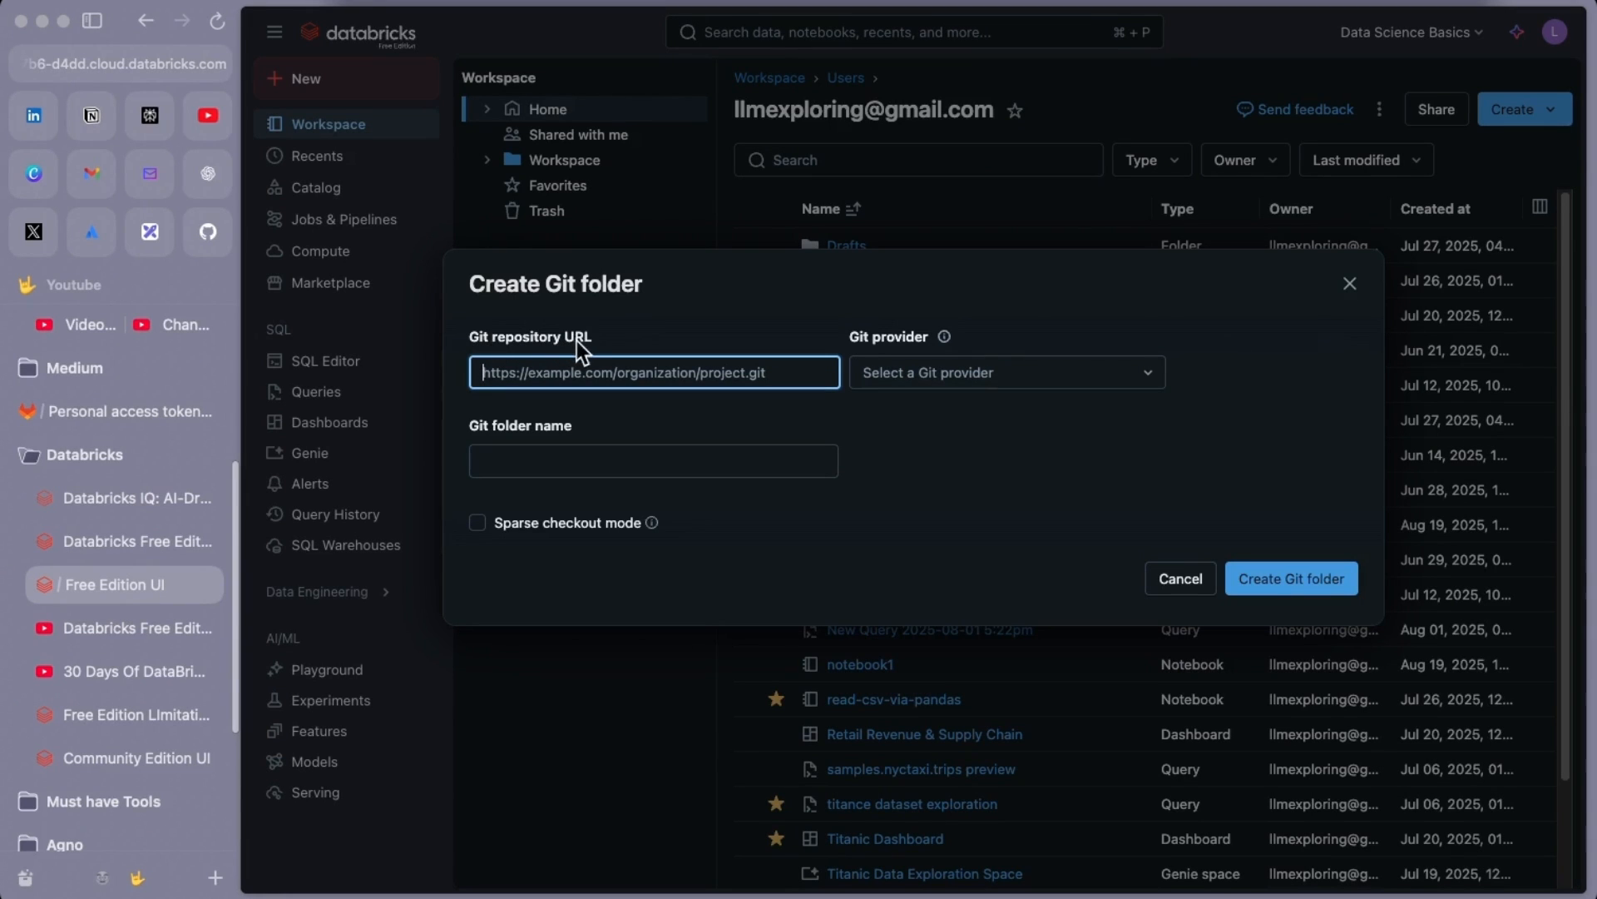
pyautogui.click(124, 414)
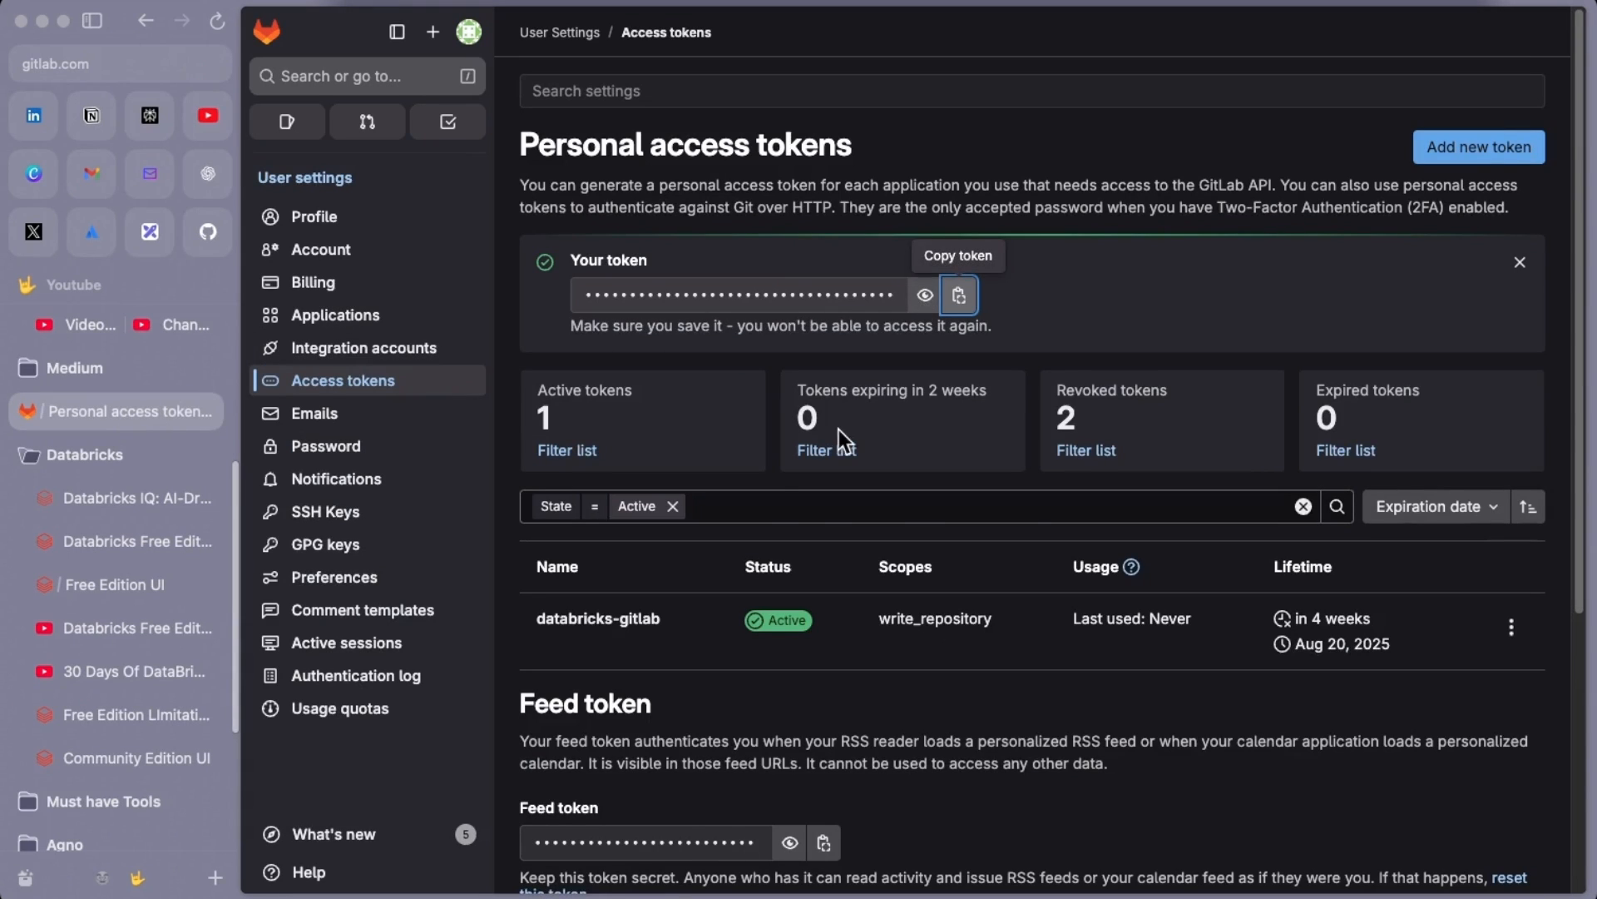
# Copy the Clone with HTTPS URL of the GitLab databricks-tutorial project
pyautogui.scroll(-5, 839, 429)
pyautogui.scroll(5, 400, 183)
pyautogui.click(267, 34)
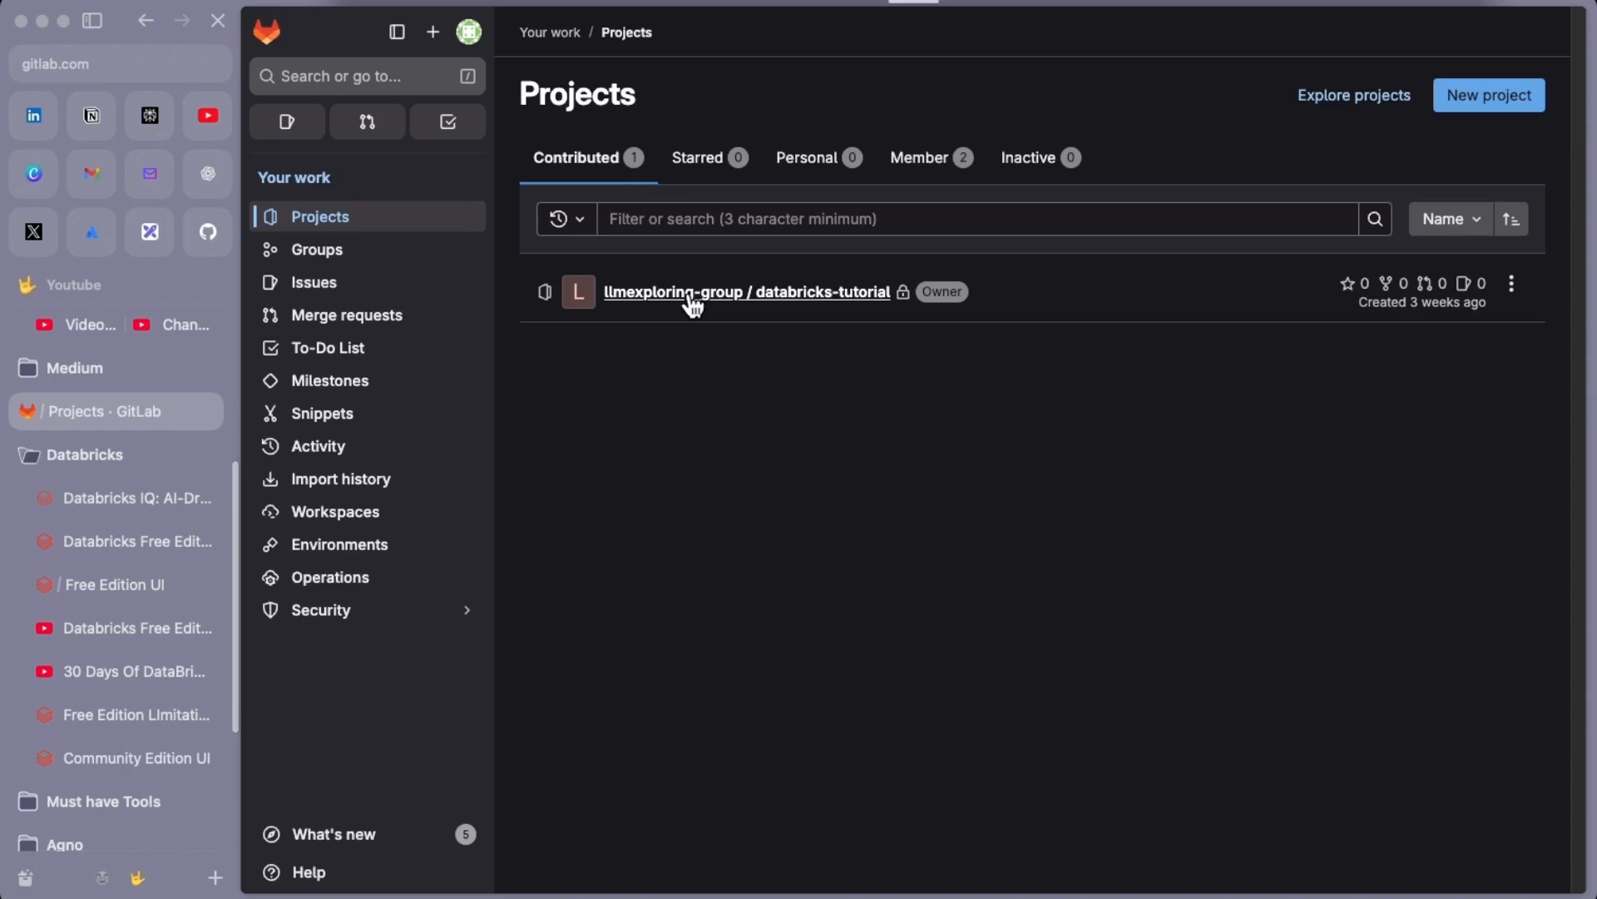
pyautogui.click(692, 299)
pyautogui.click(1146, 274)
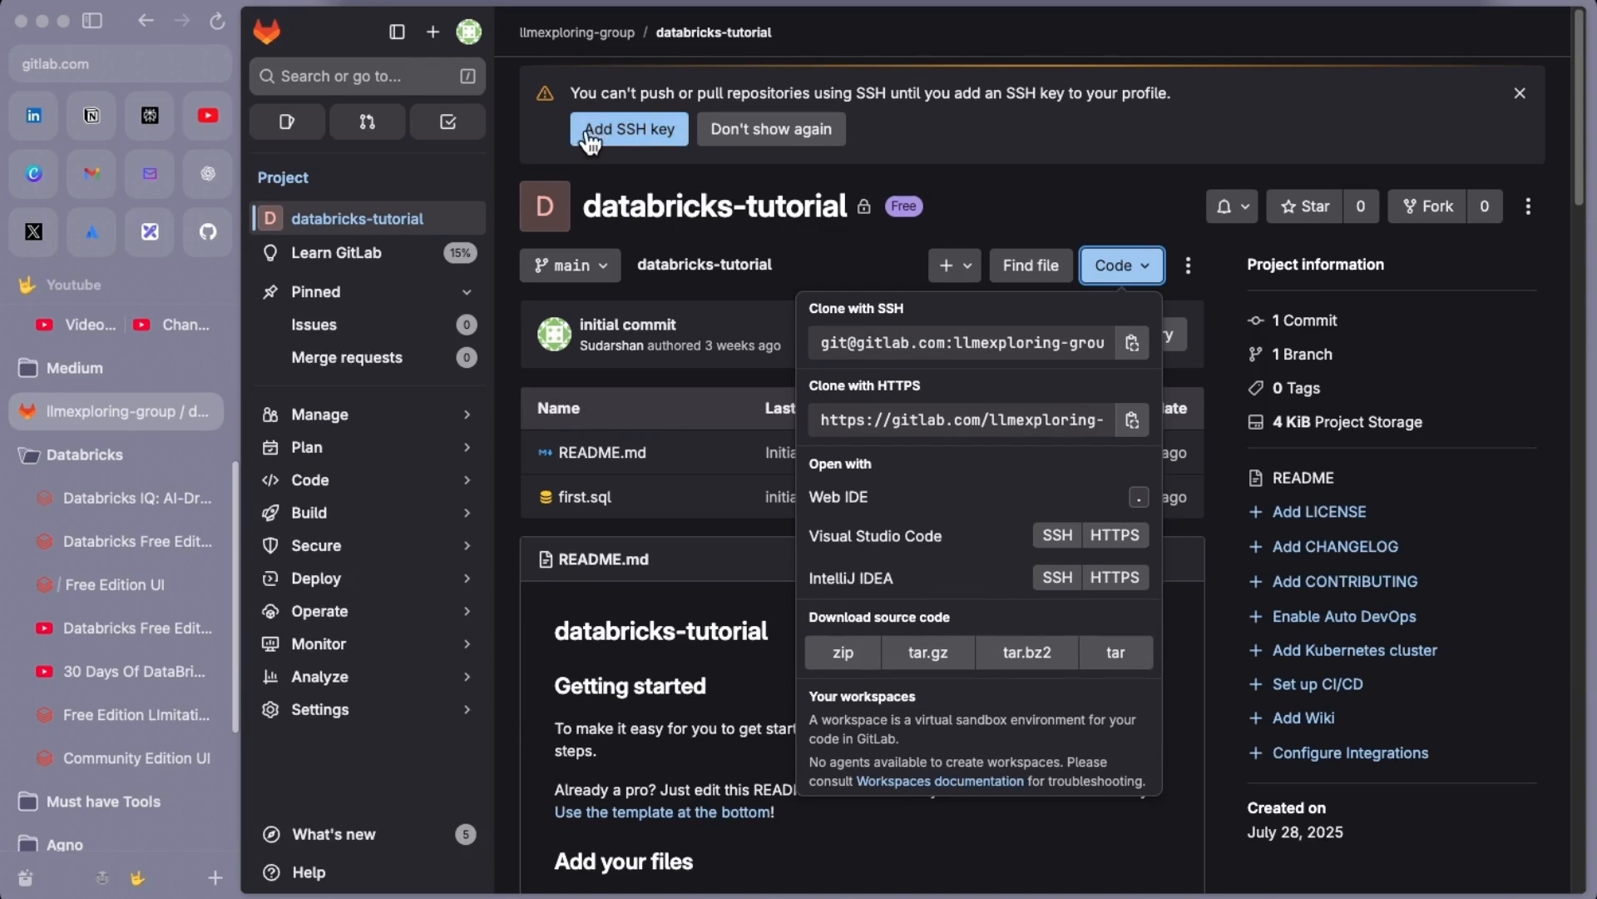
pyautogui.click(1133, 421)
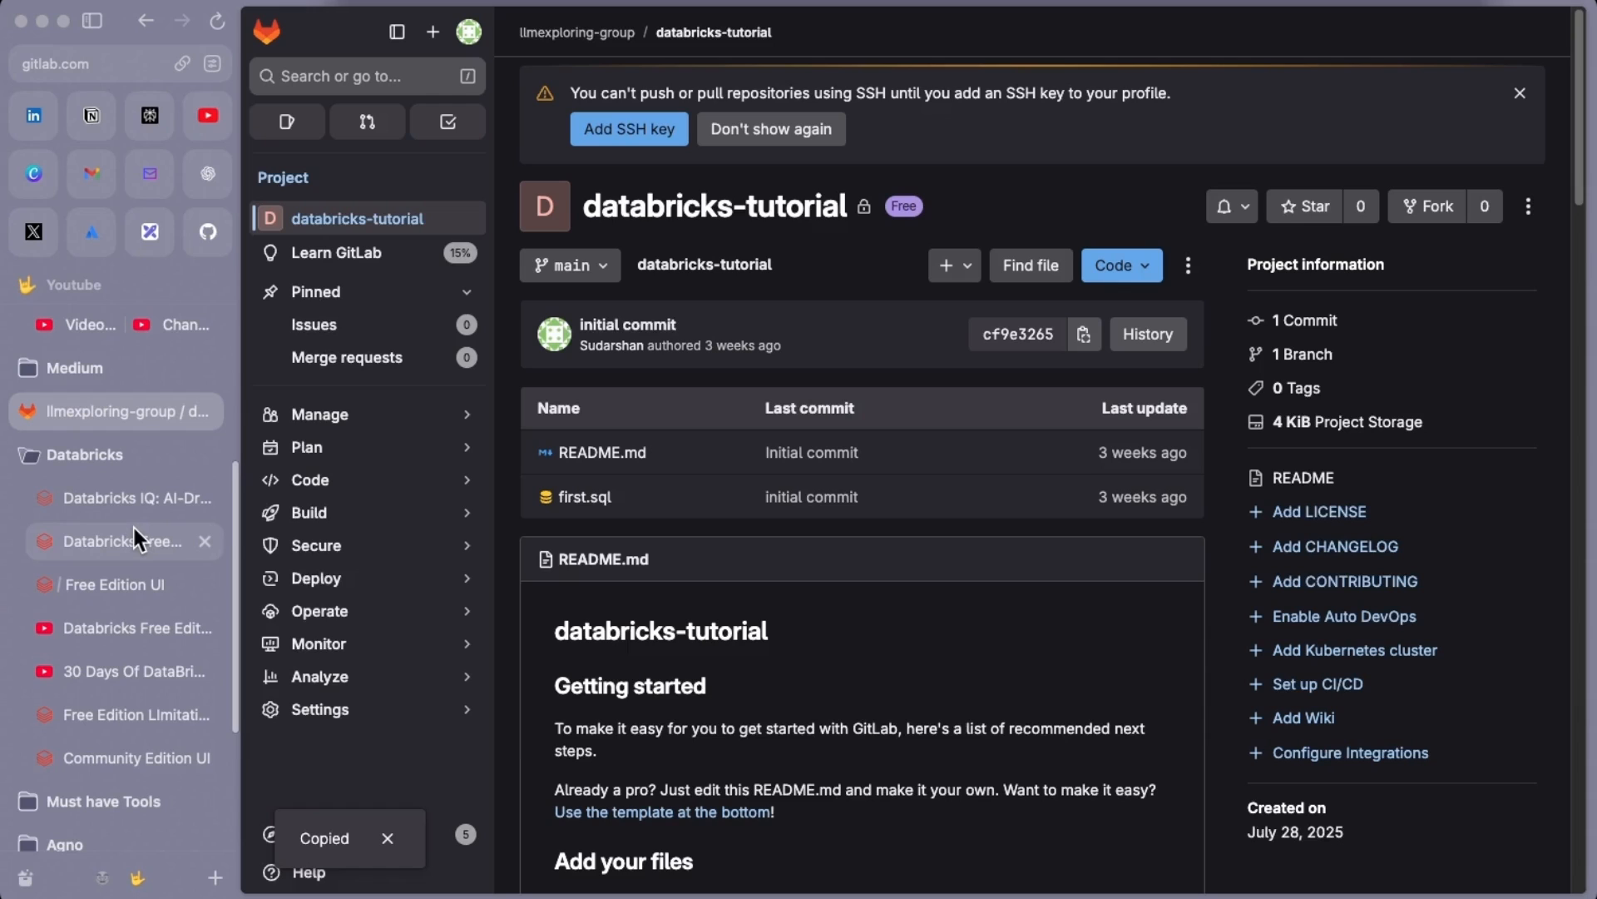
pyautogui.click(128, 587)
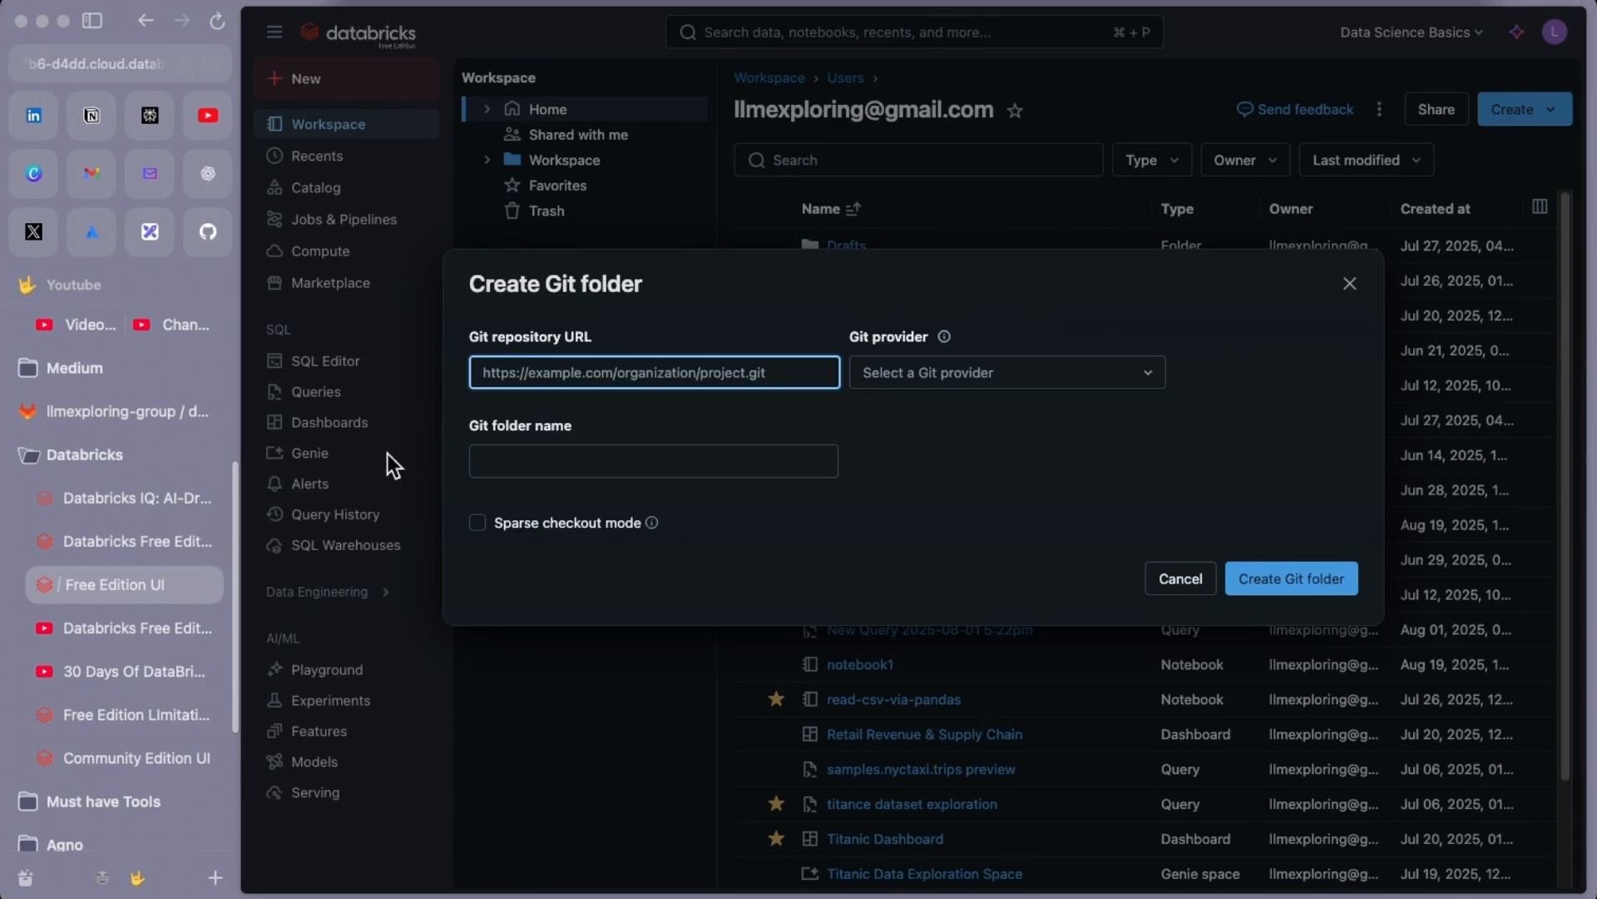
# Paste the GitLab databricks-tutorial clone URL and create the Git folder
pyautogui.click(505, 372)
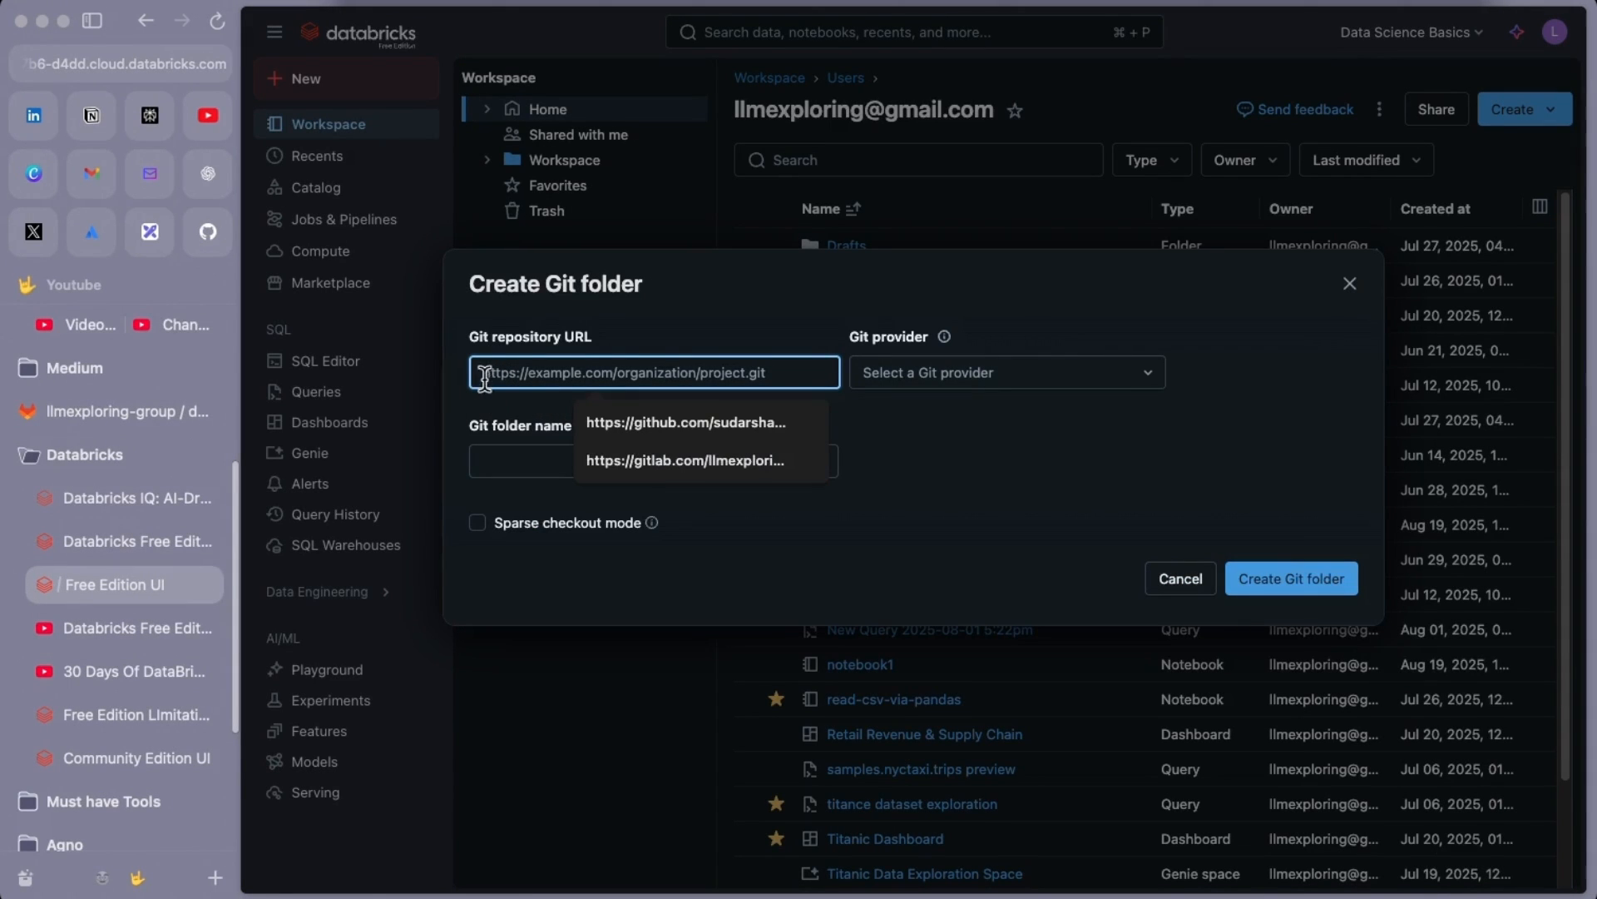
pyautogui.press('super+v')
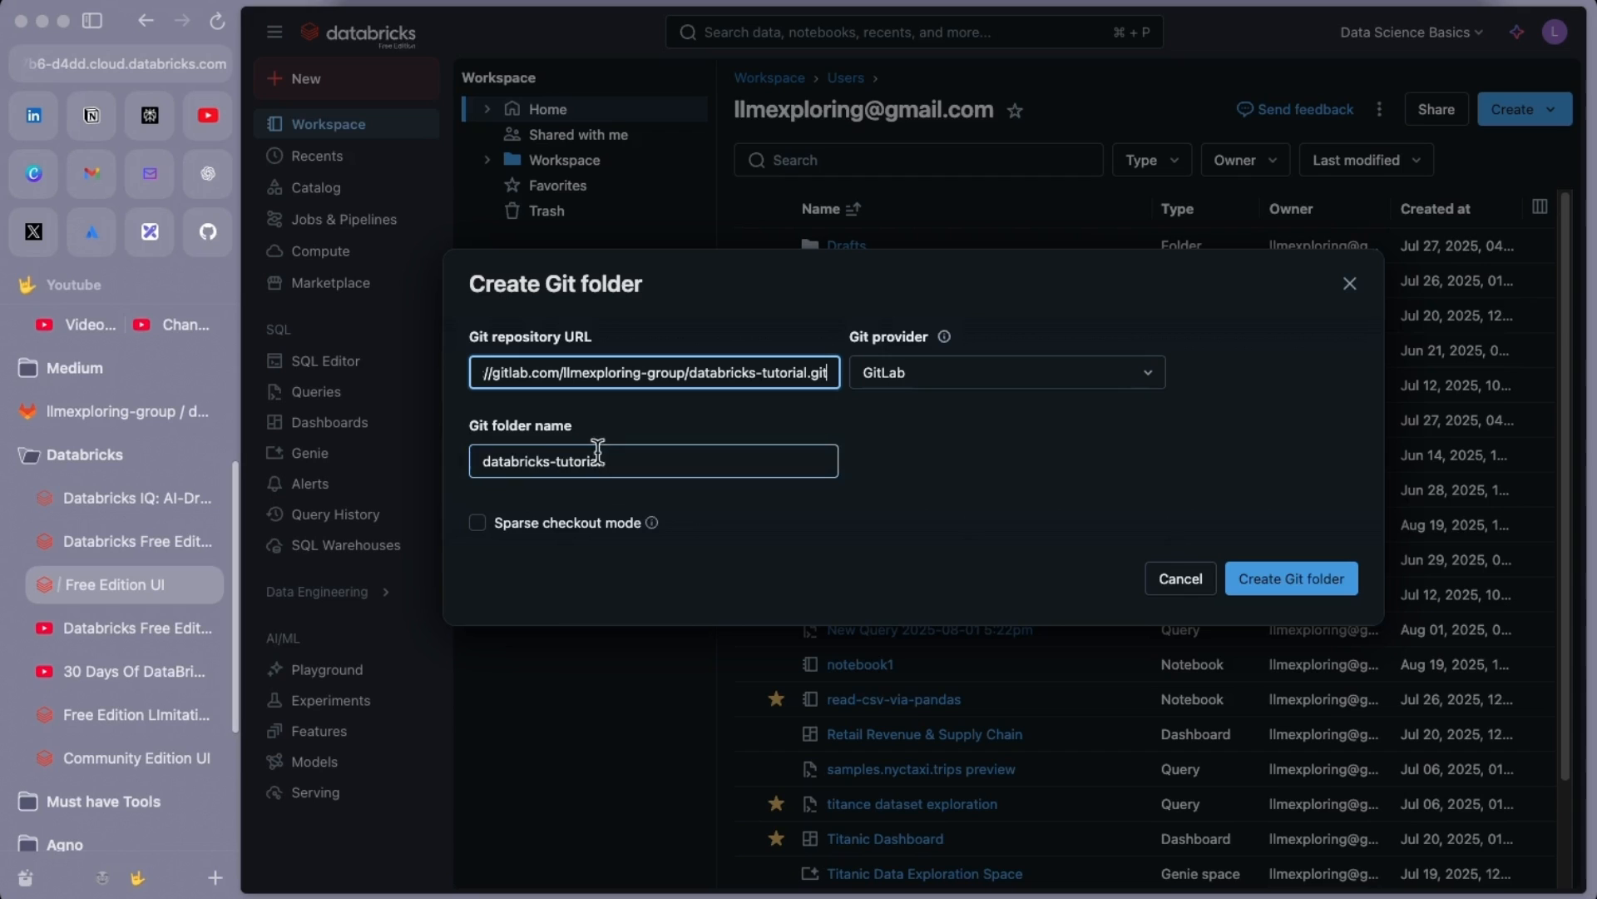
pyautogui.click(1295, 583)
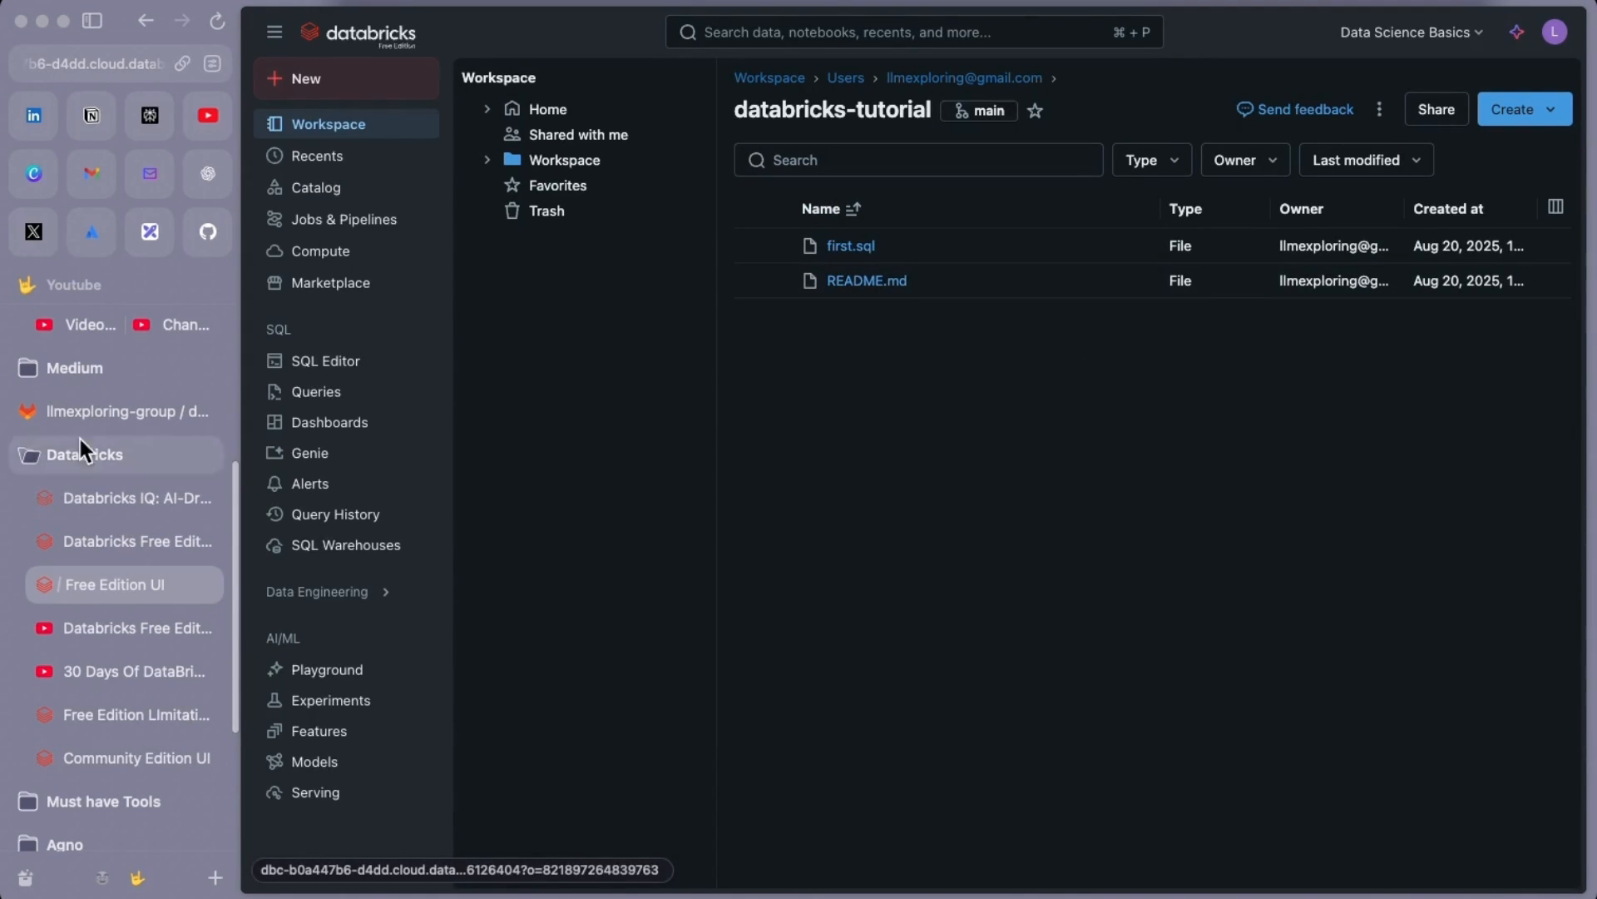
# Create a new notebook in the Git folder named gitlab-test-notebook
pyautogui.click(97, 411)
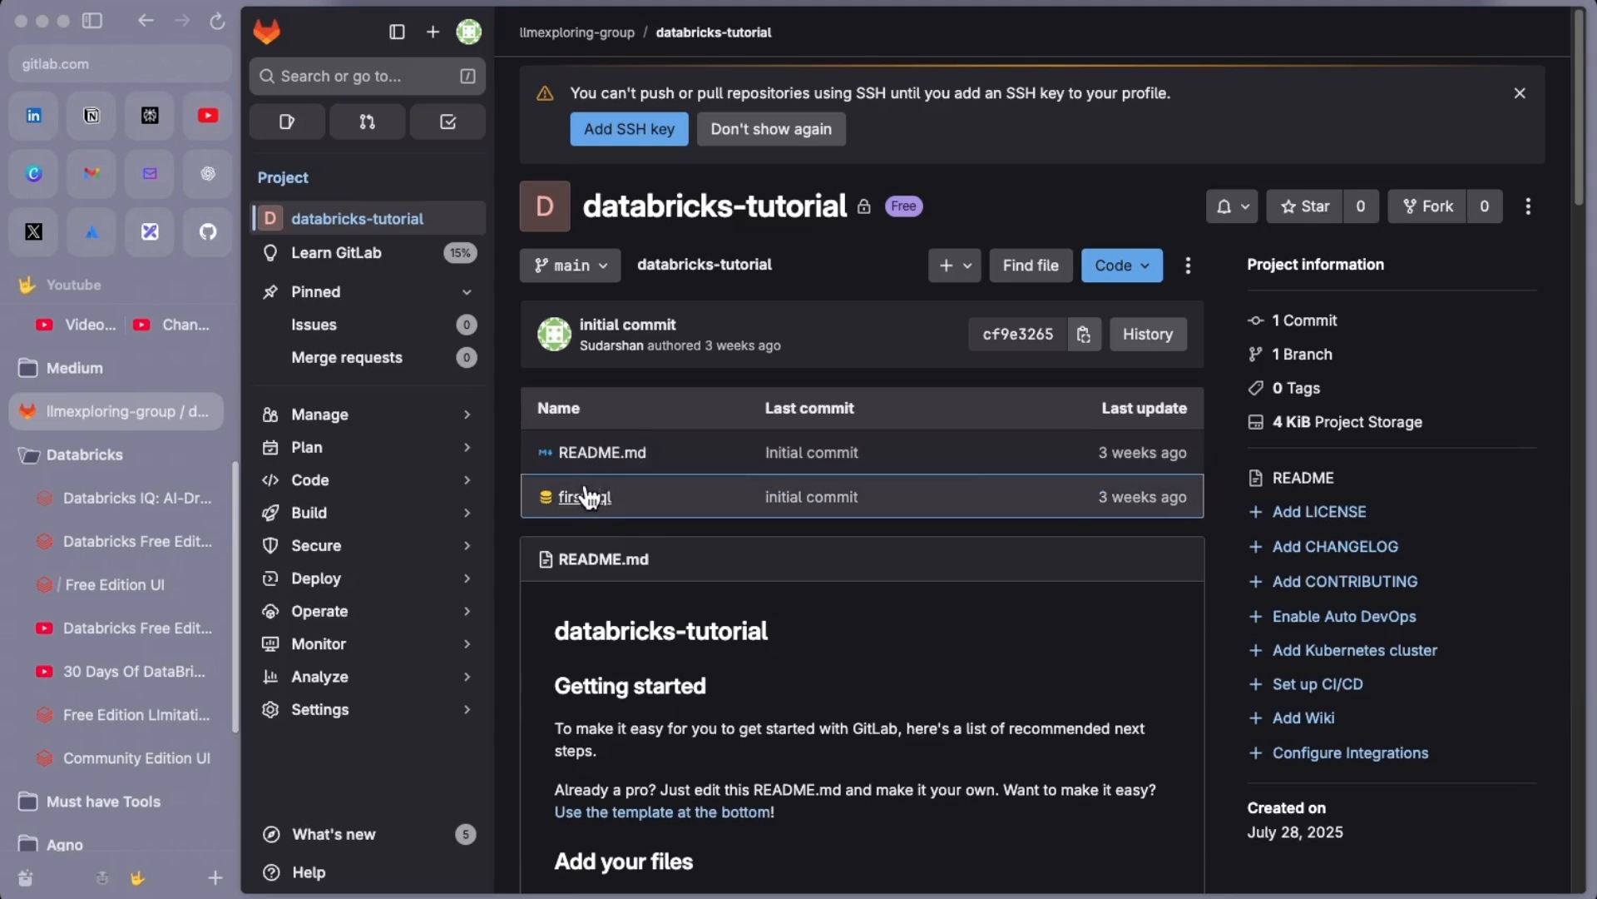
pyautogui.moveTo(313, 511)
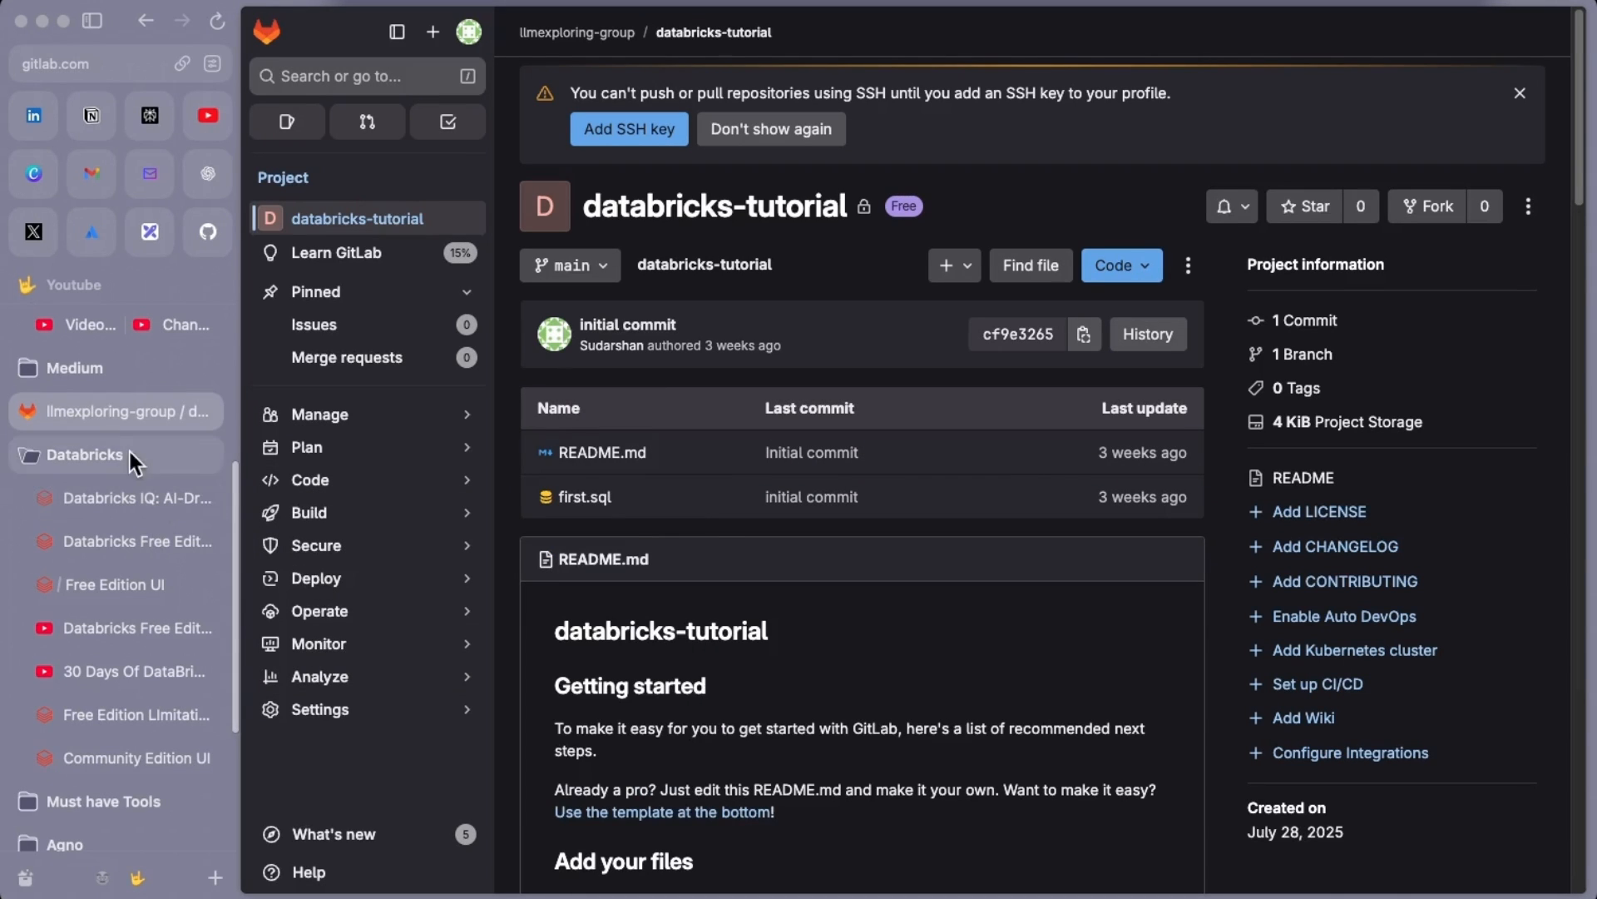
pyautogui.click(139, 586)
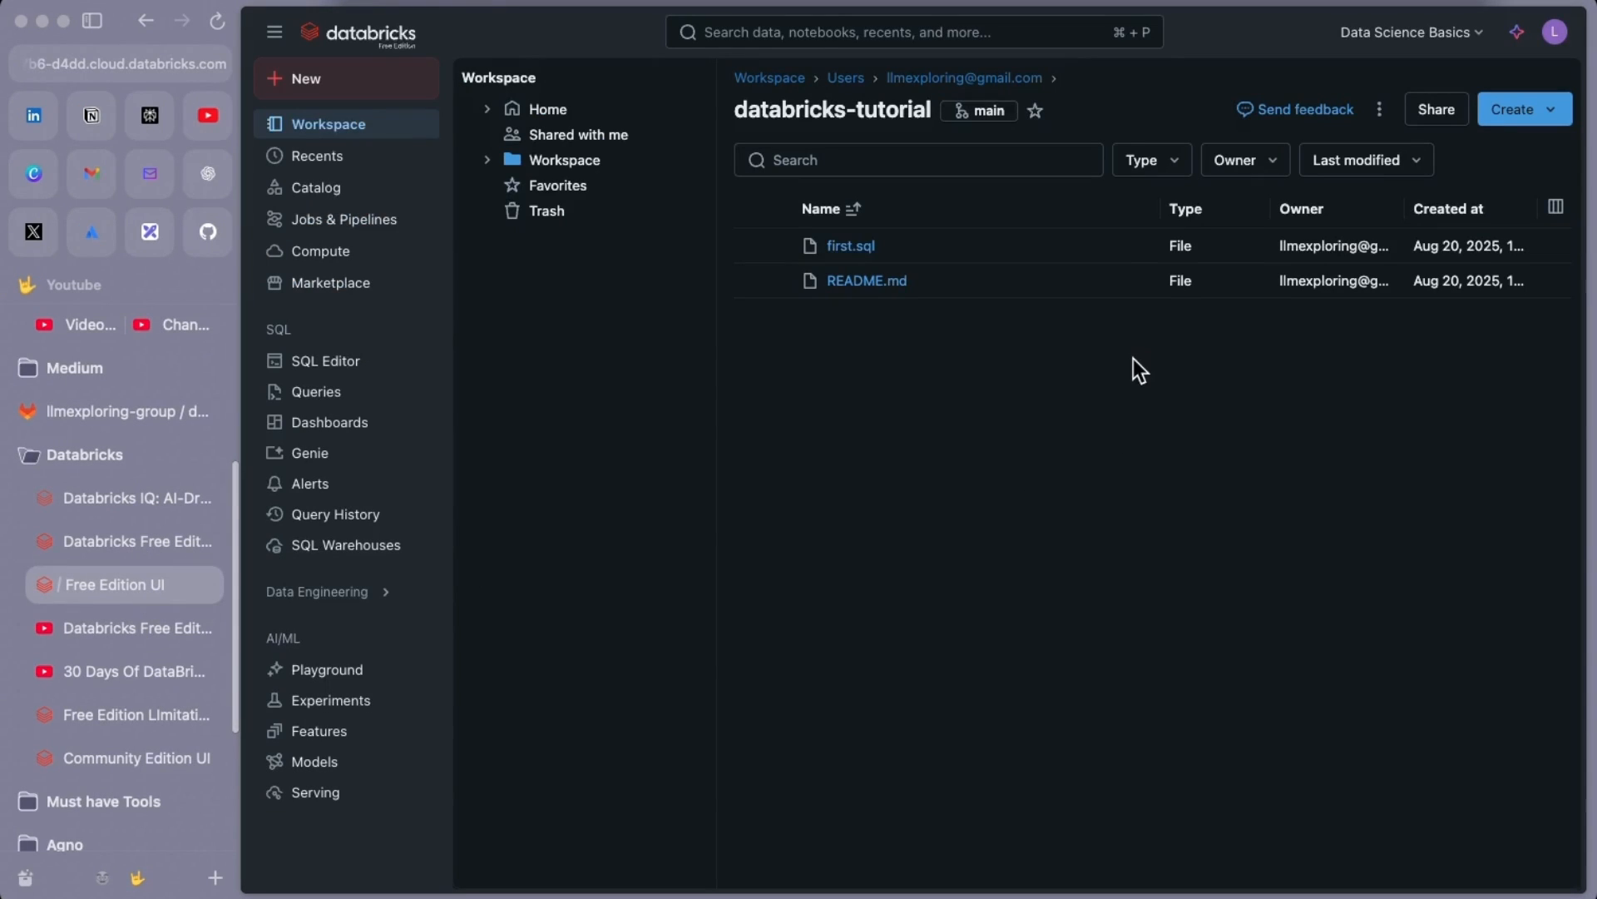
pyautogui.click(1553, 114)
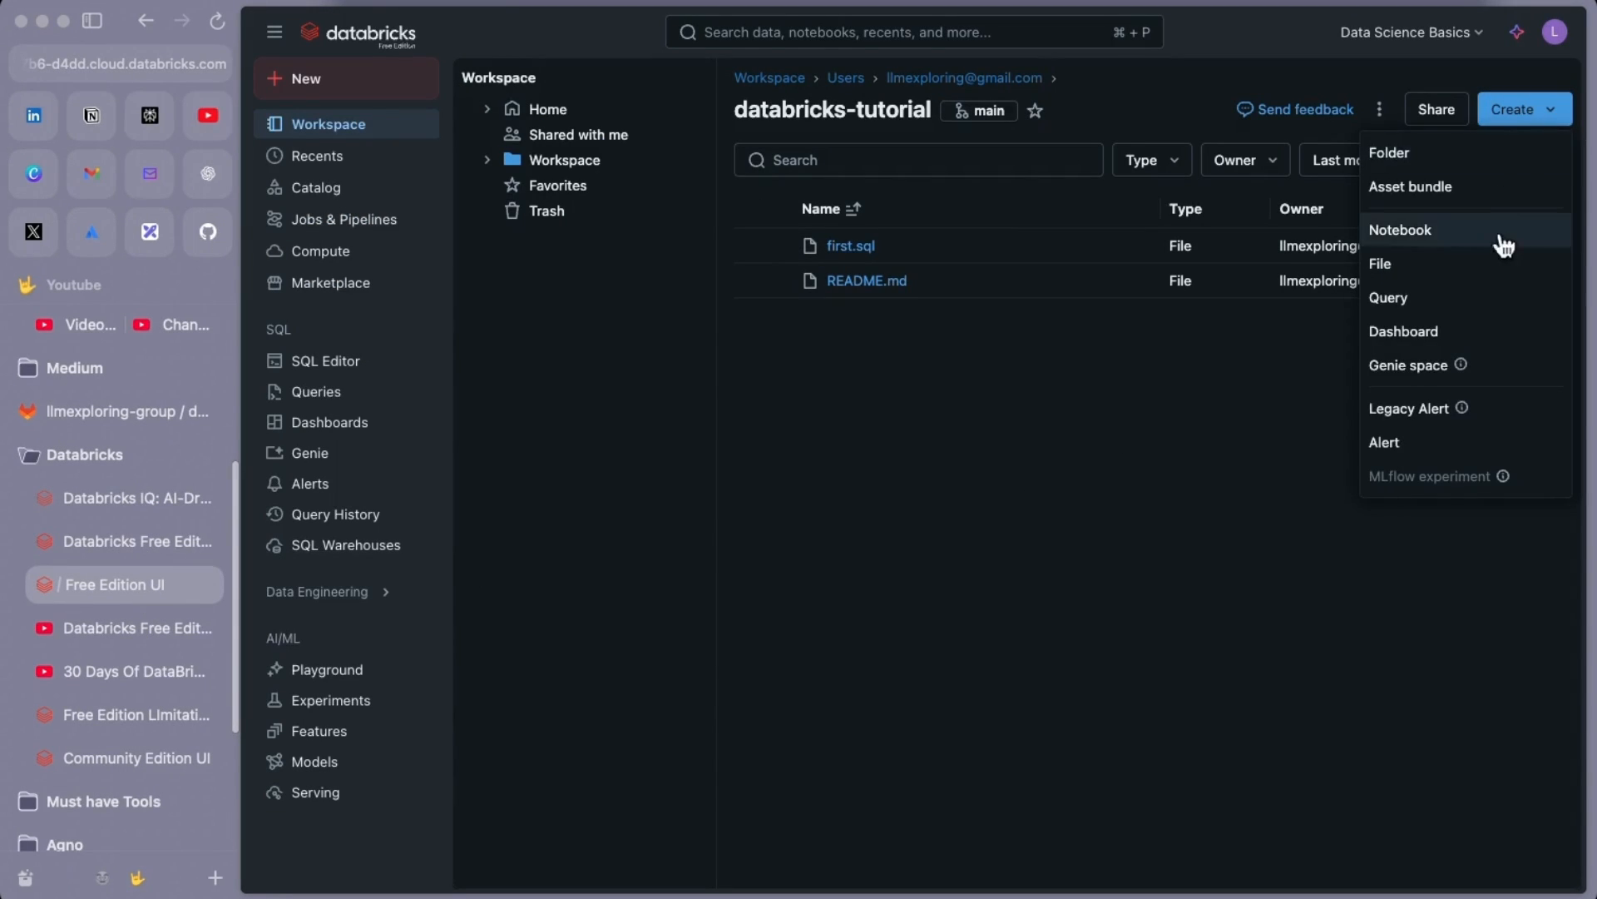
pyautogui.click(1420, 232)
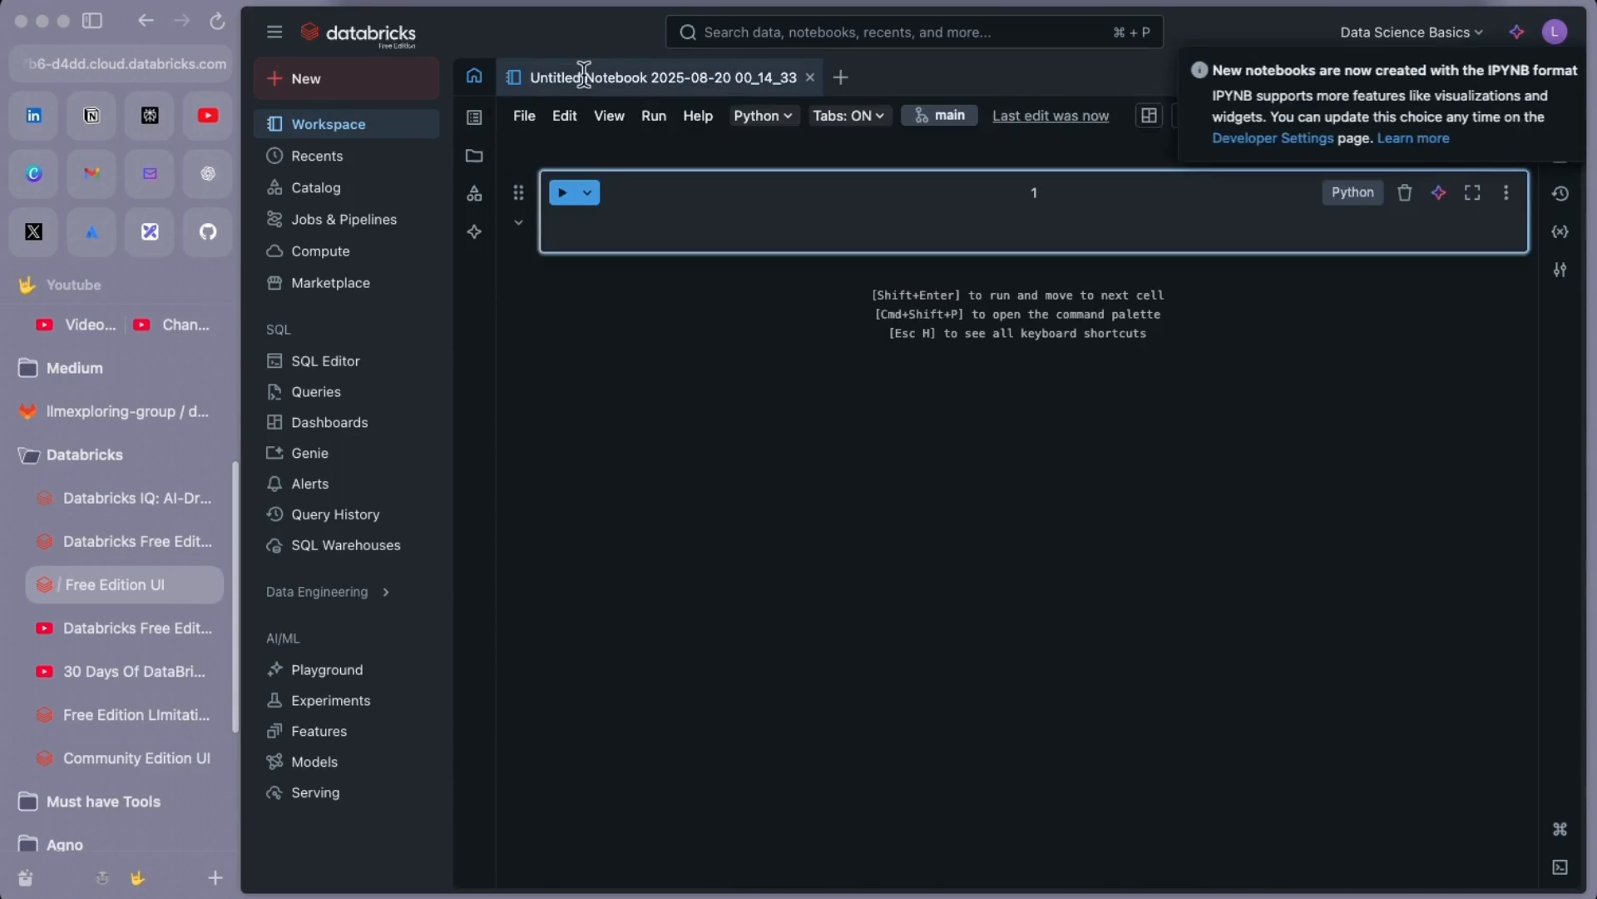
pyautogui.click(586, 77)
pyautogui.write('git')
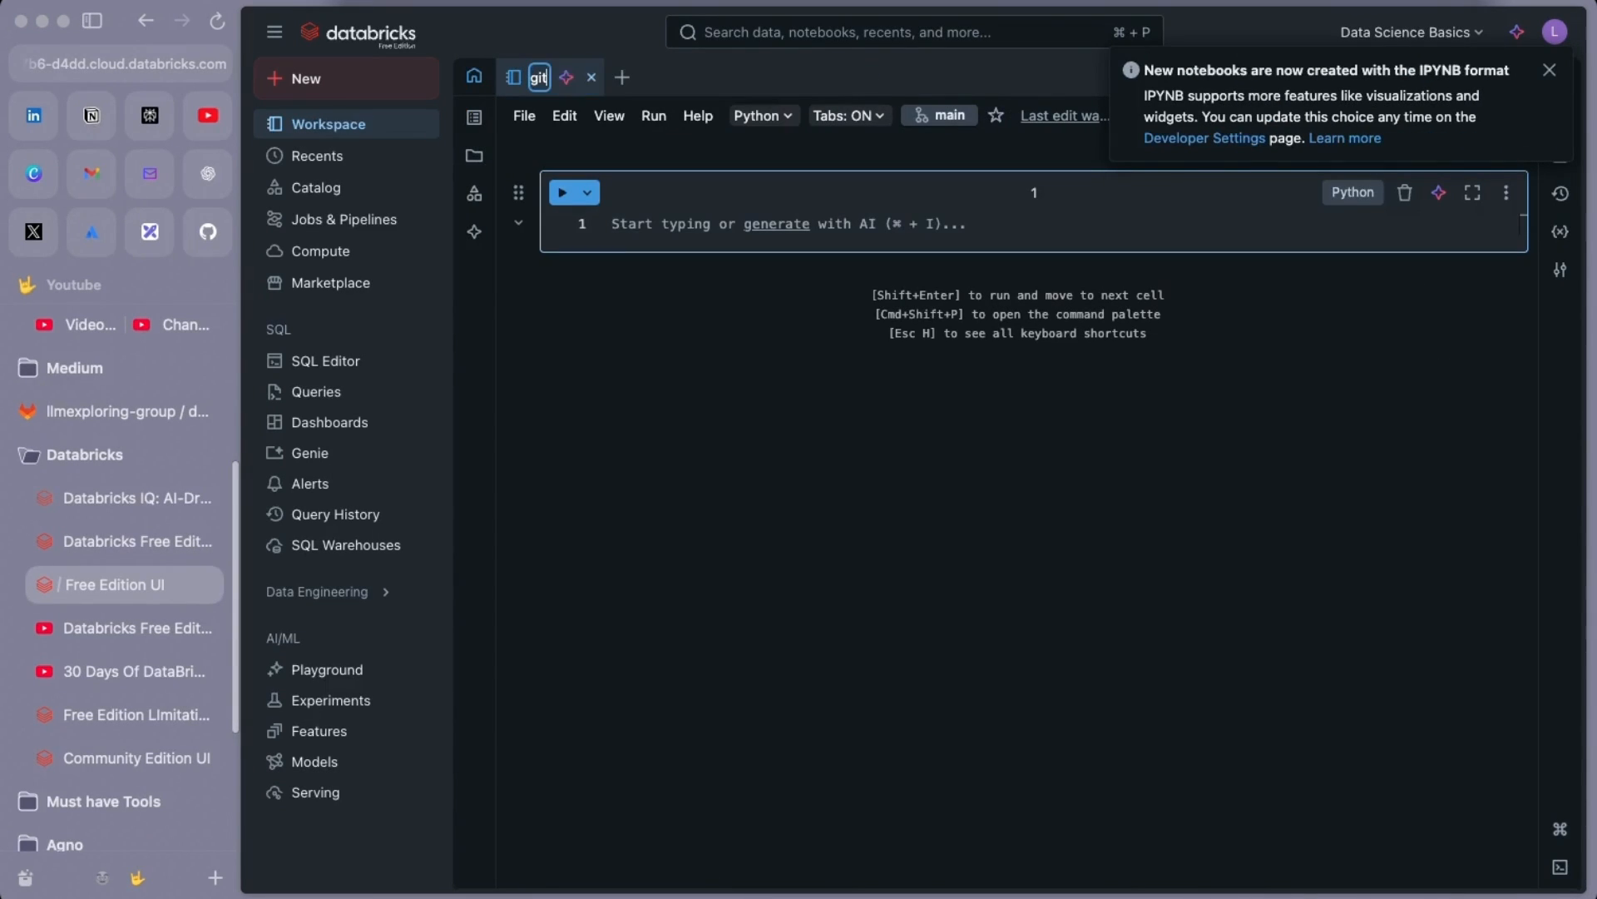
pyautogui.write('lab-test')
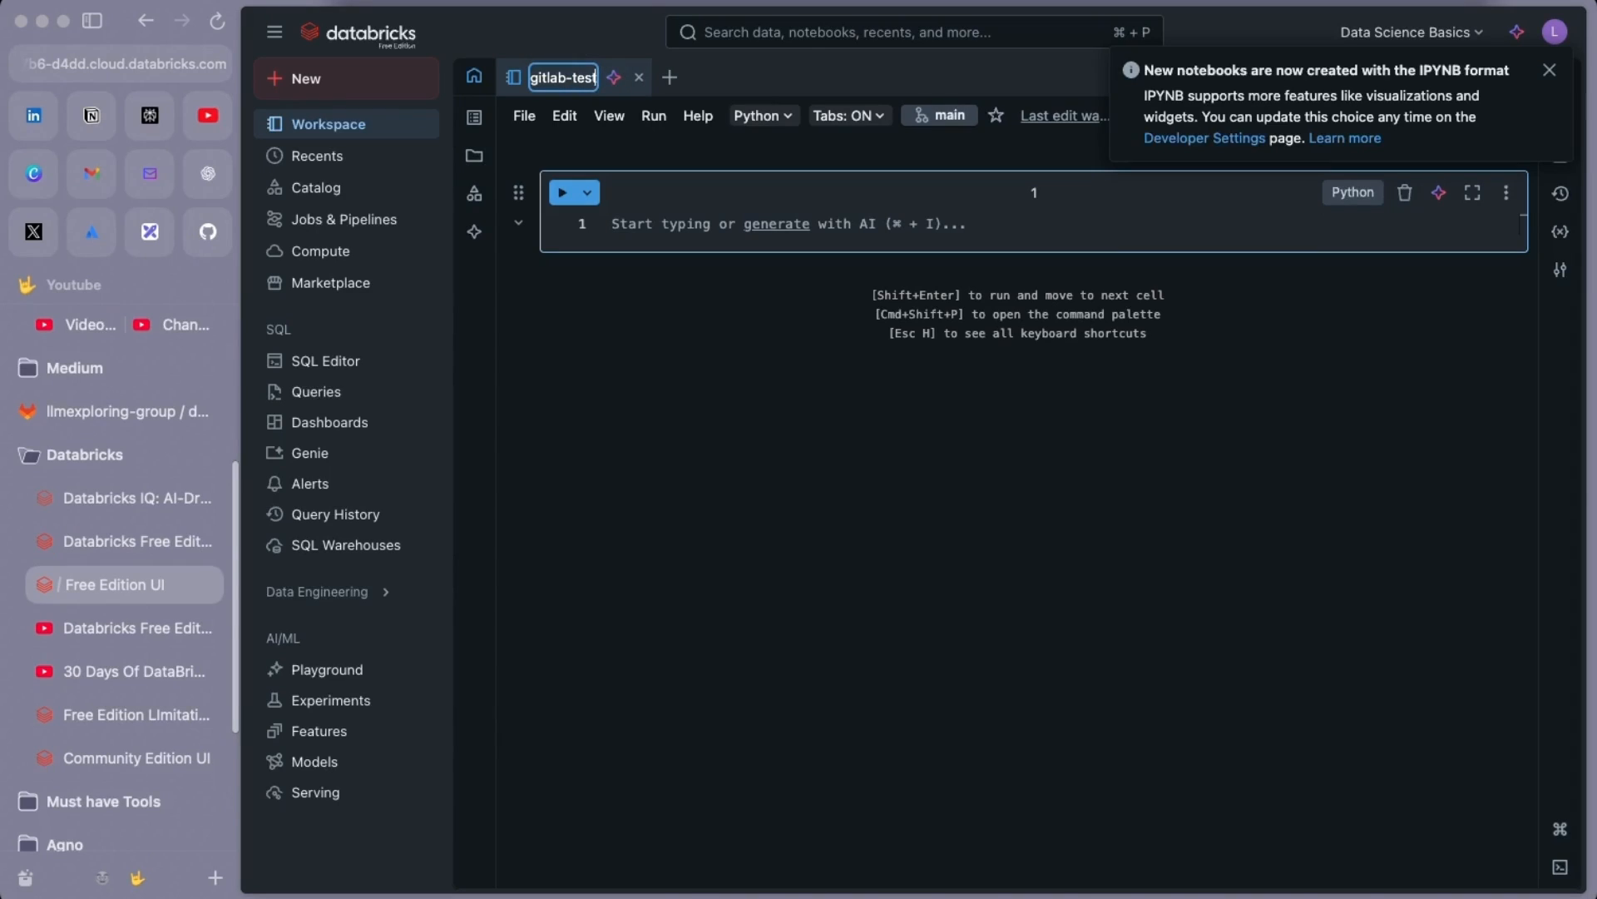
pyautogui.write('-notebook')
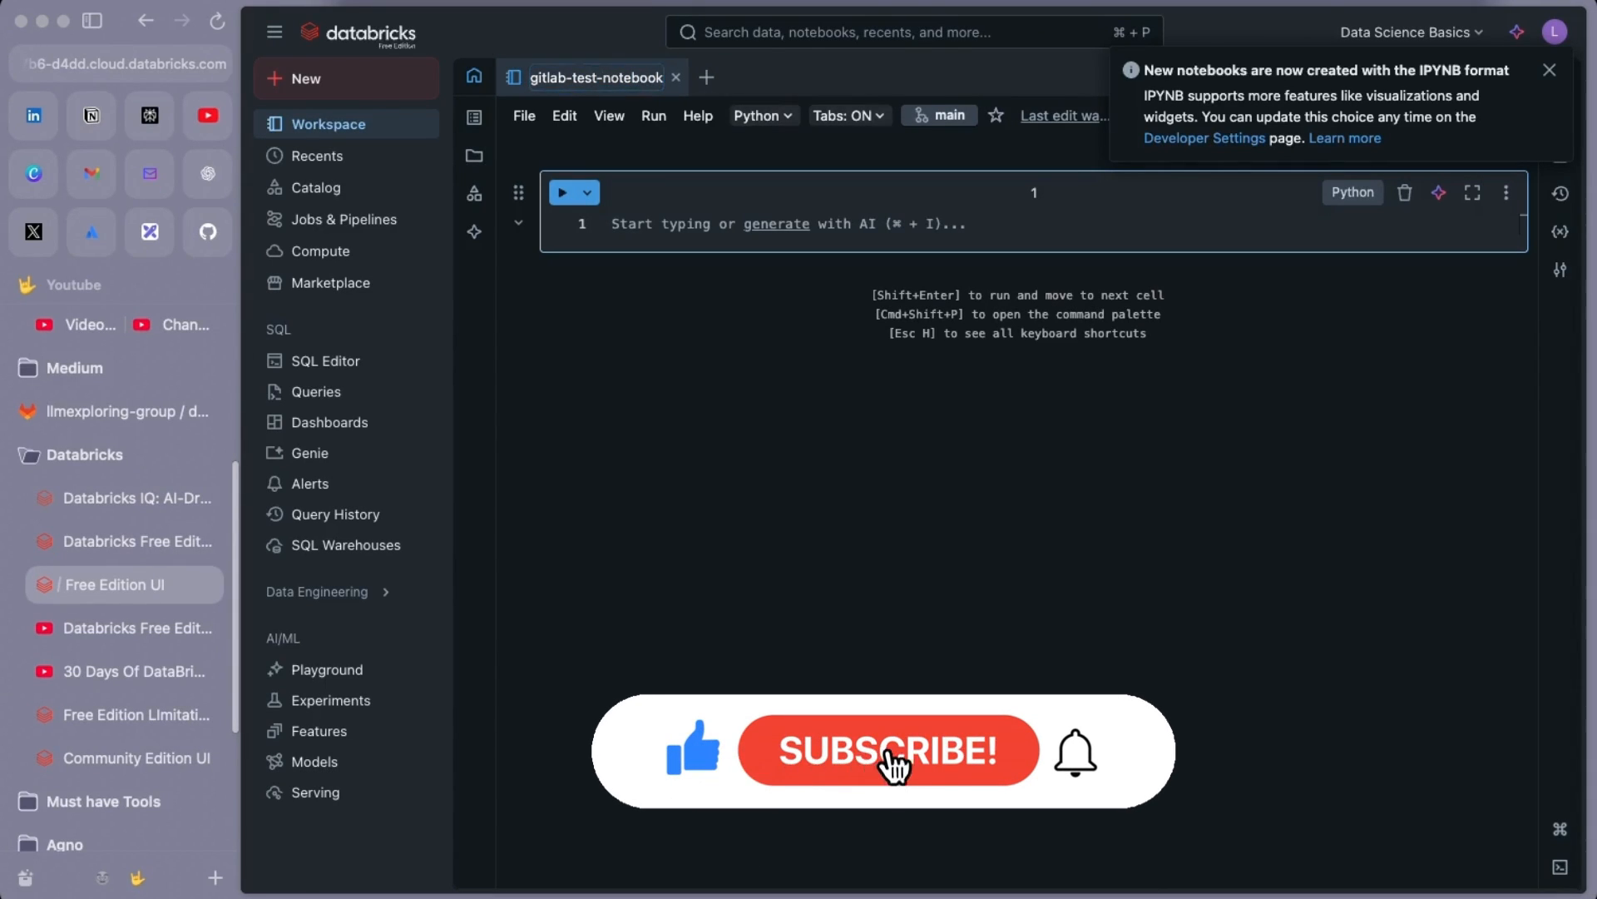
pyautogui.press('Return')
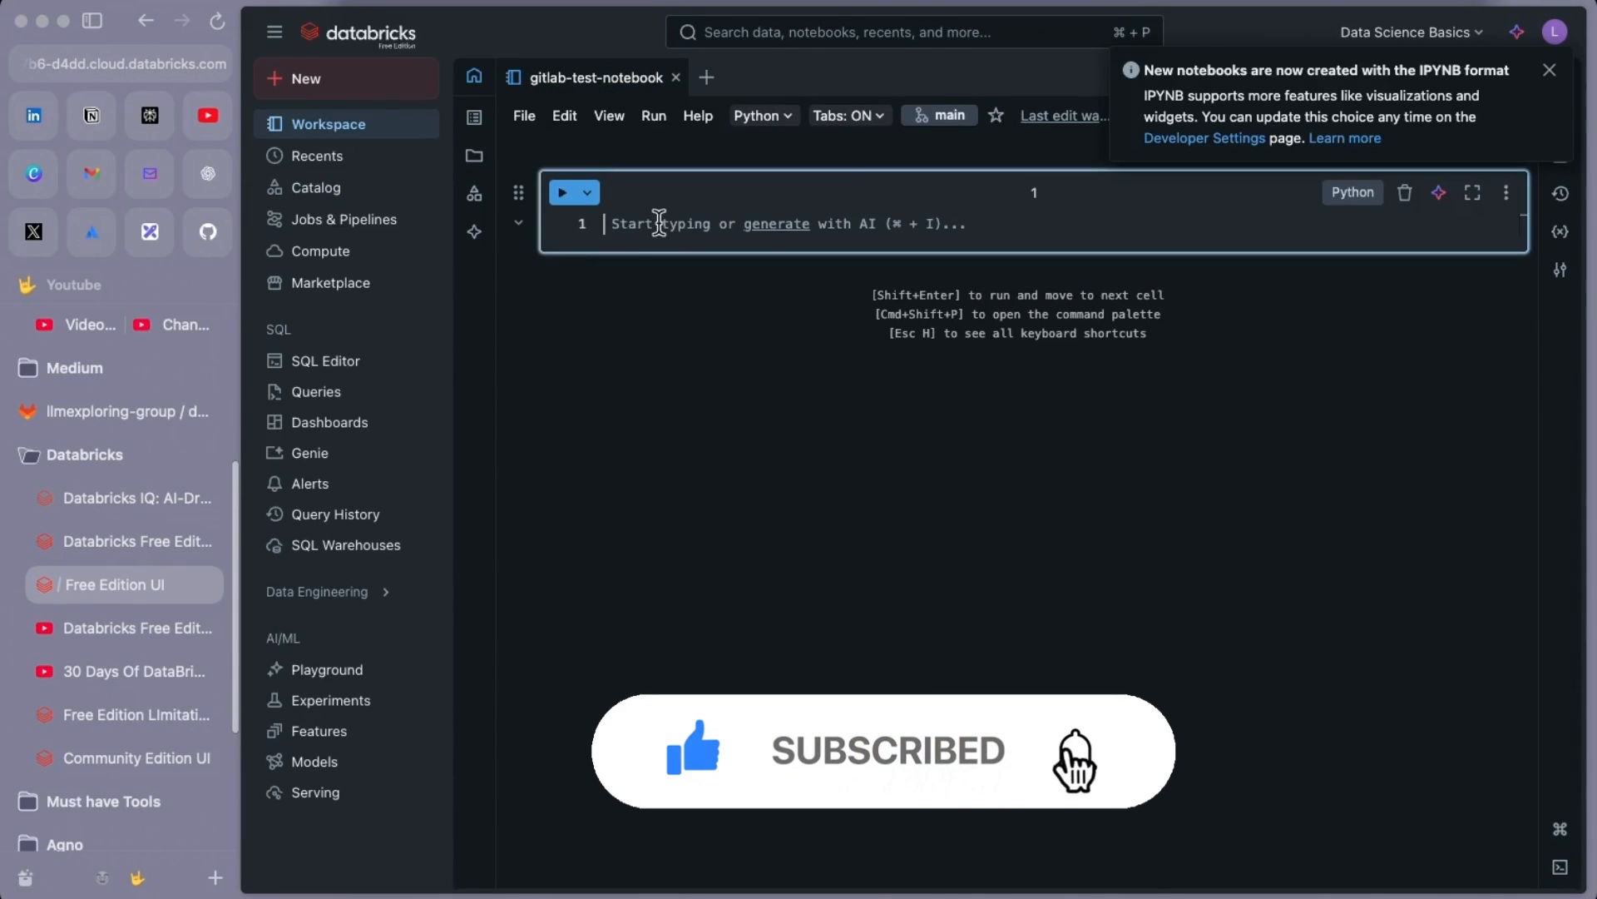
# Enter print('hello') in the first cell and run it
pyautogui.click(653, 223)
pyautogui.write("print('hello")
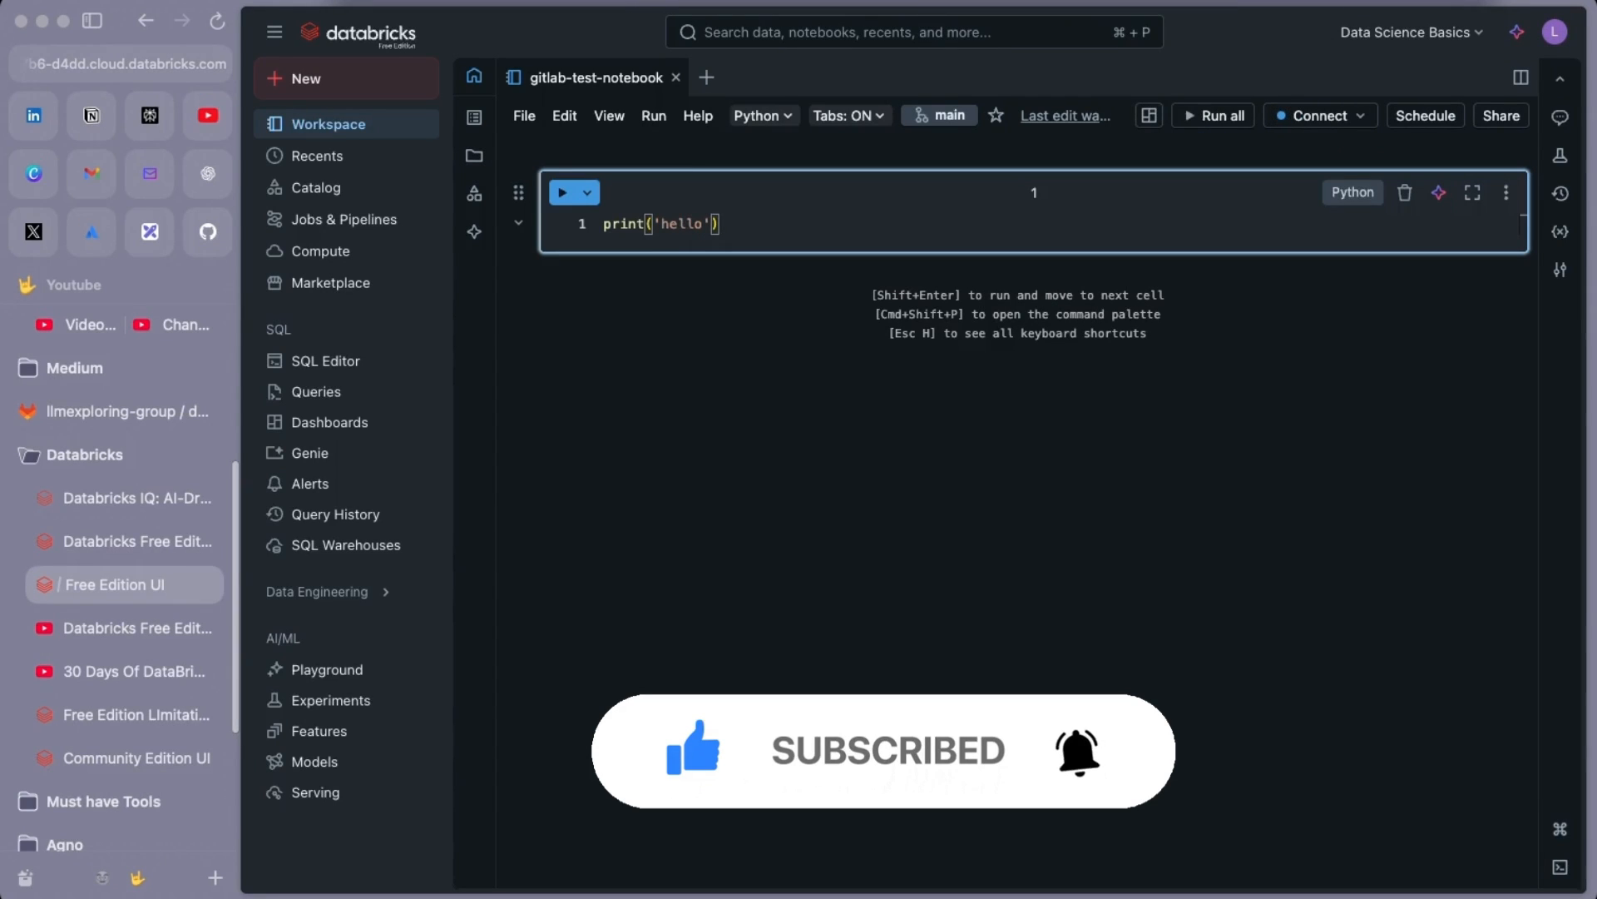
pyautogui.hotkey('shift', 'Return')
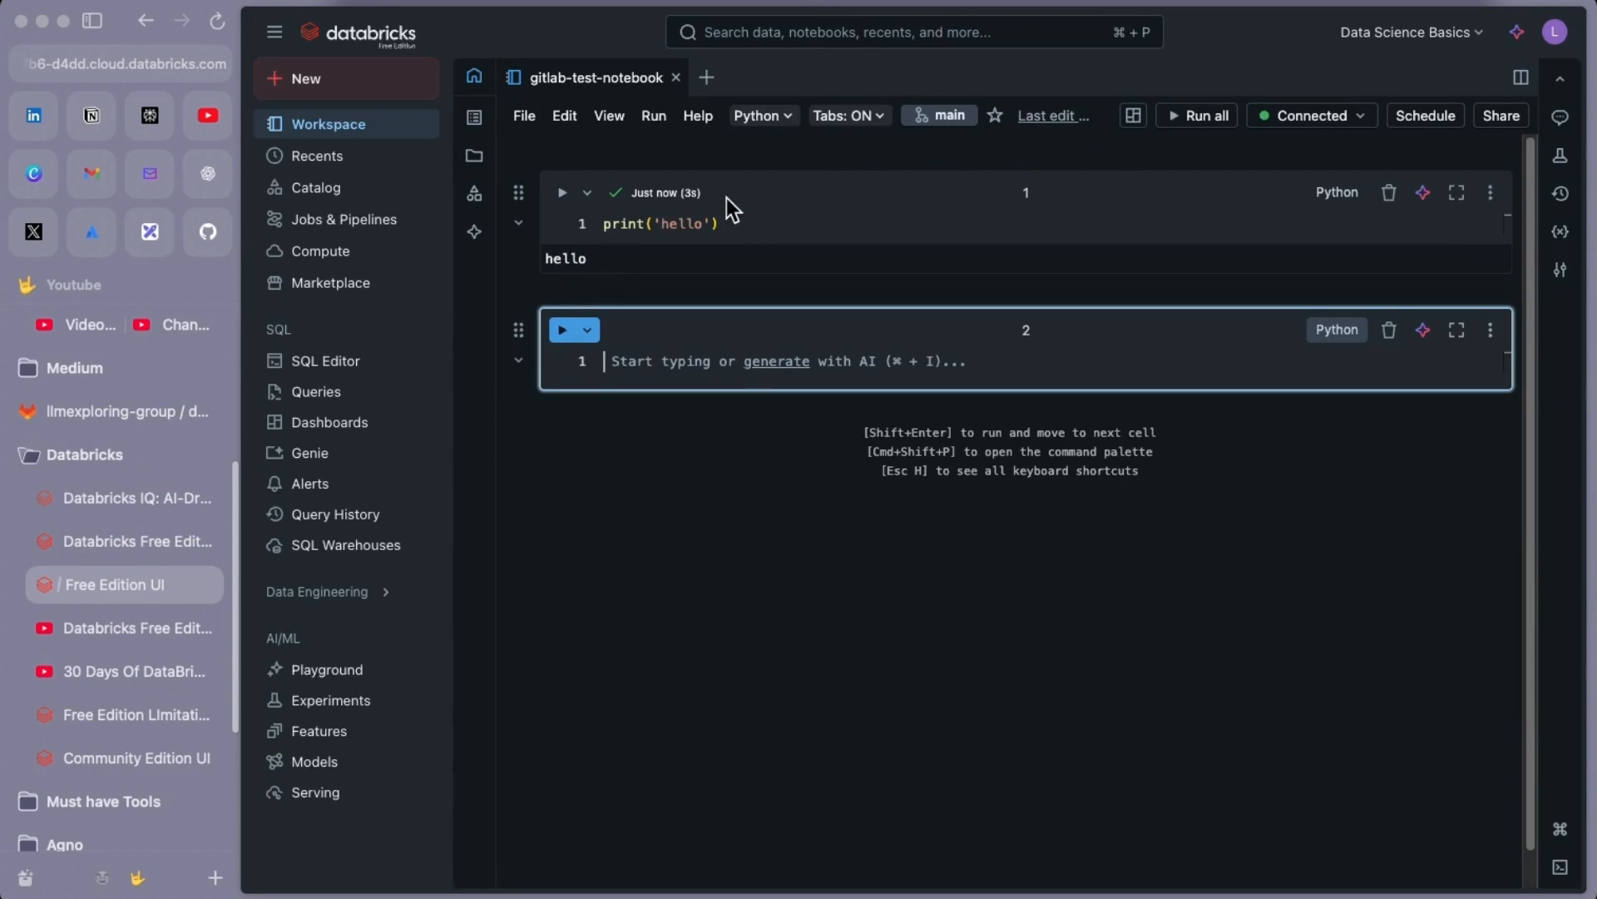
# Commit gitlab-test-notebook.ipynb with message 'initial commit' and push it to main
pyautogui.click(936, 121)
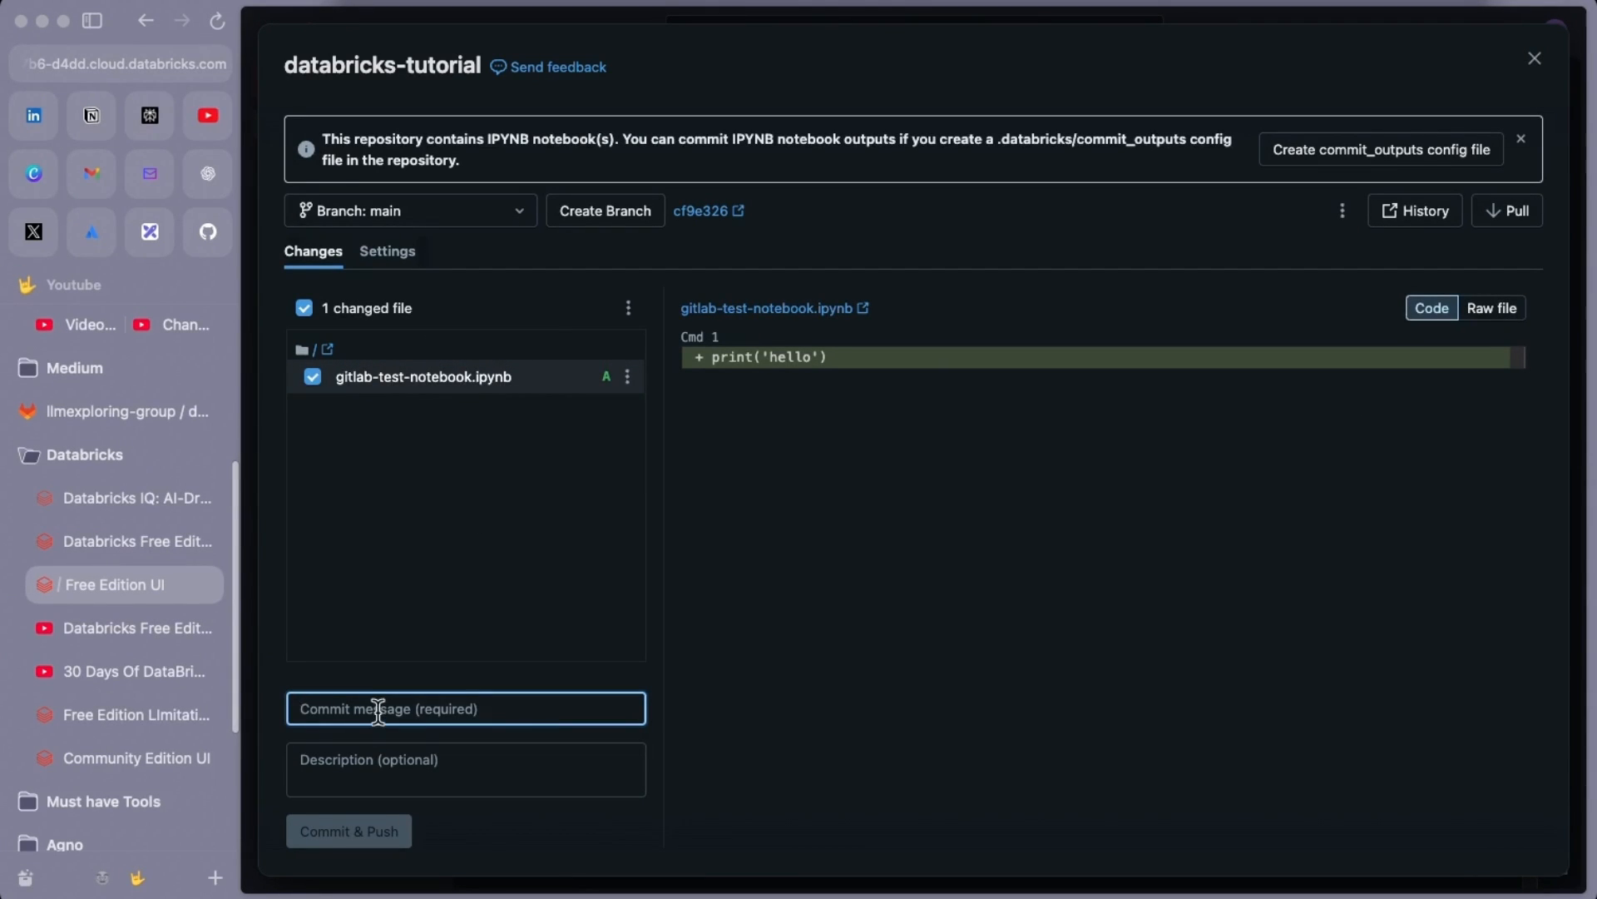
pyautogui.write('initial commit')
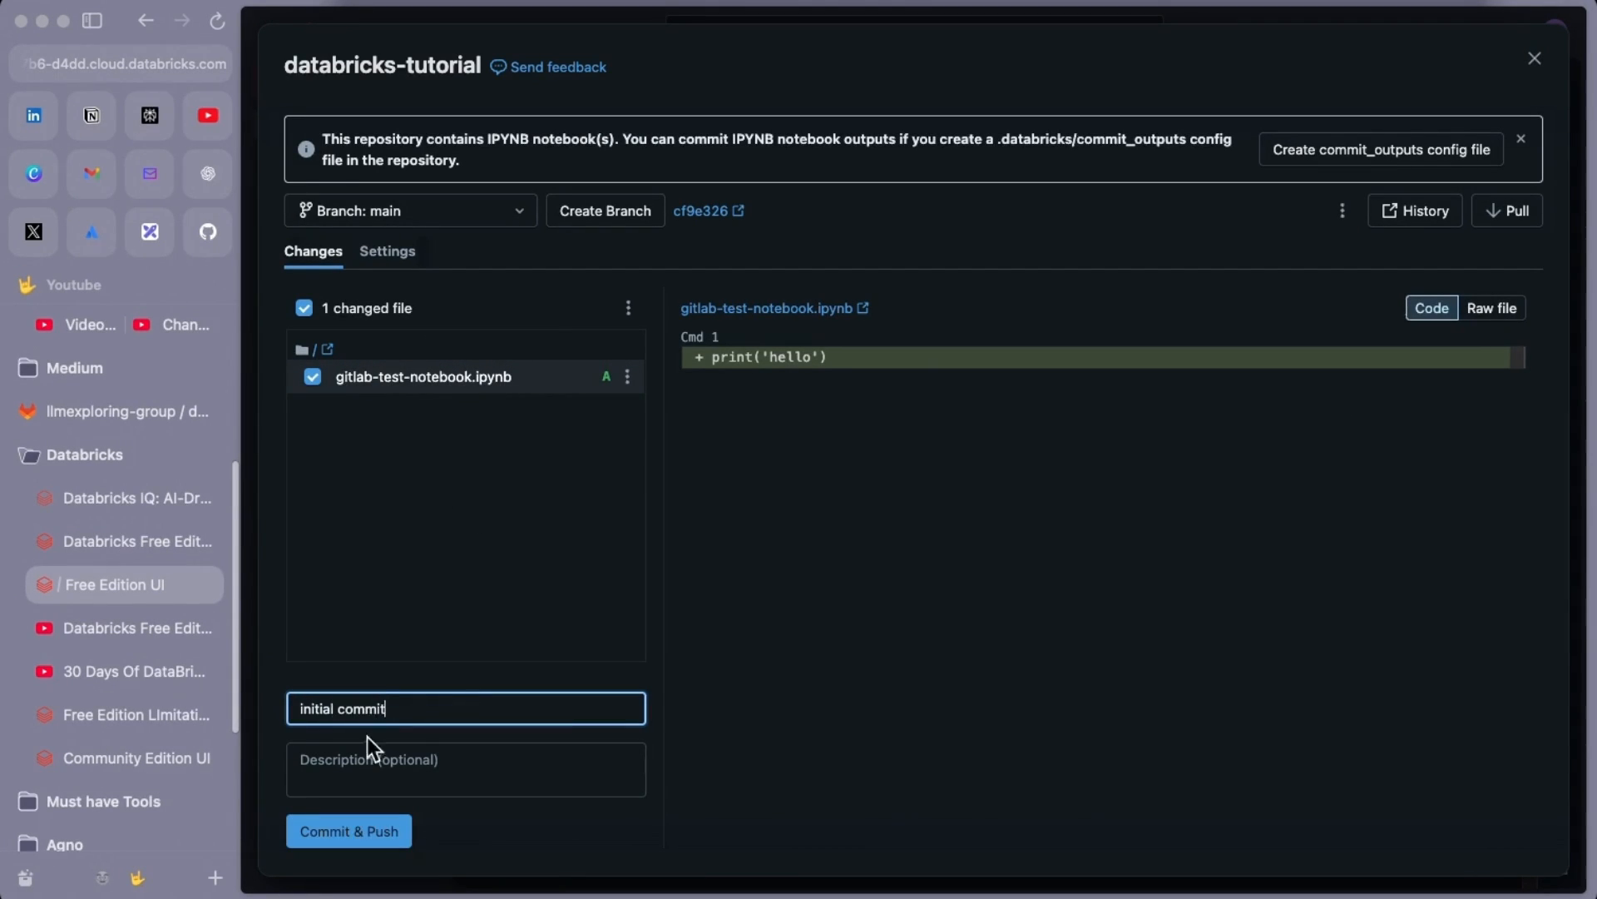
pyautogui.click(376, 755)
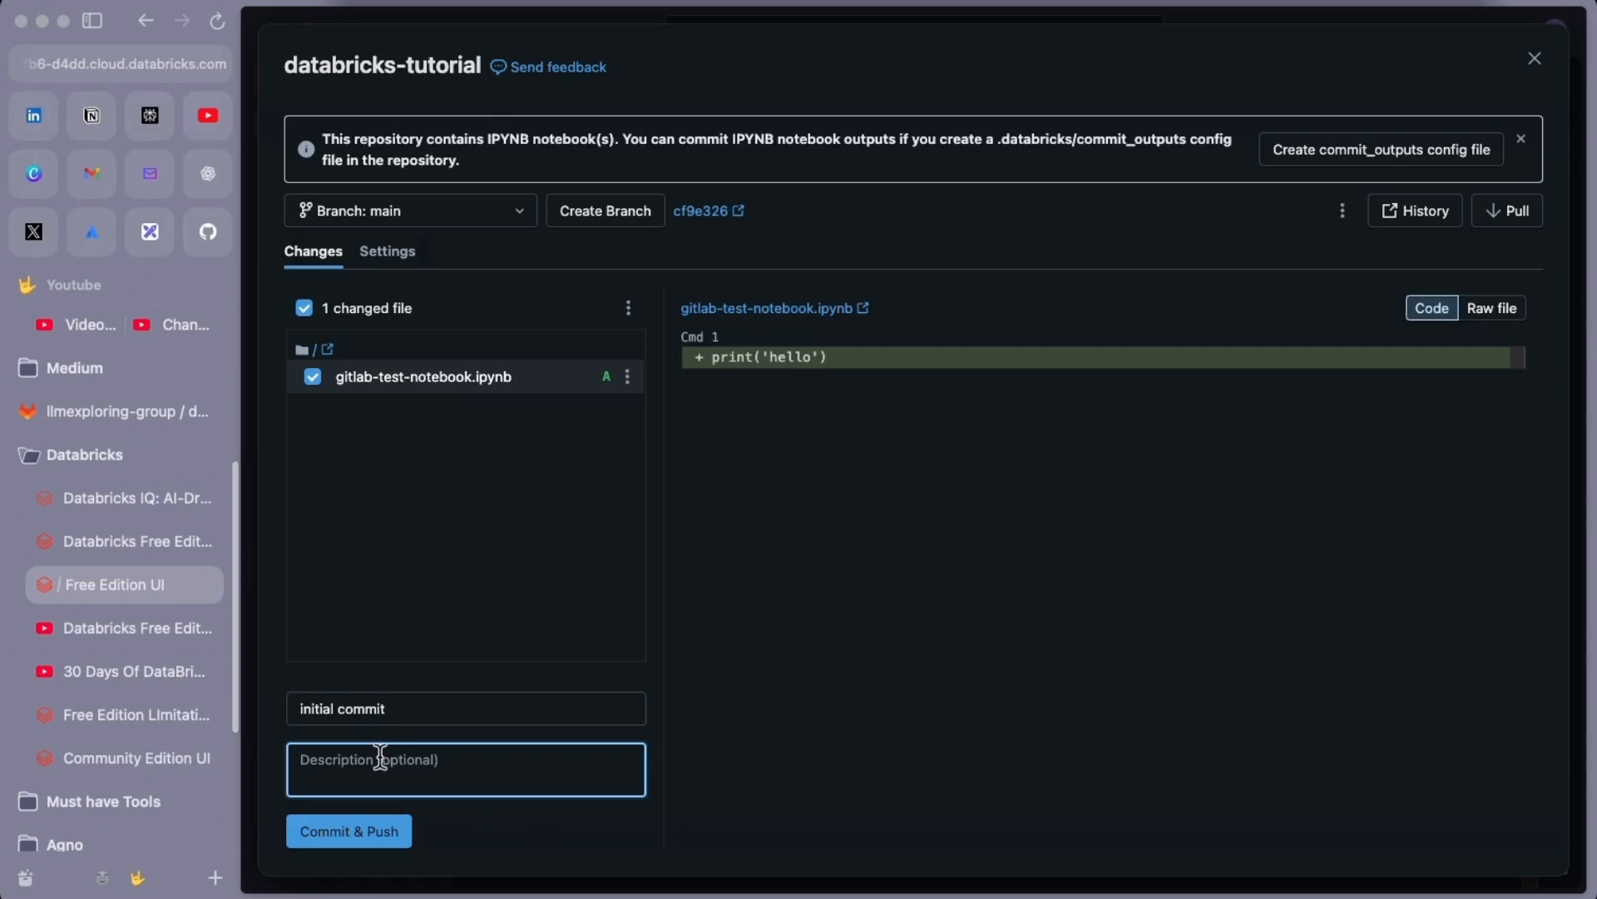
pyautogui.click(346, 832)
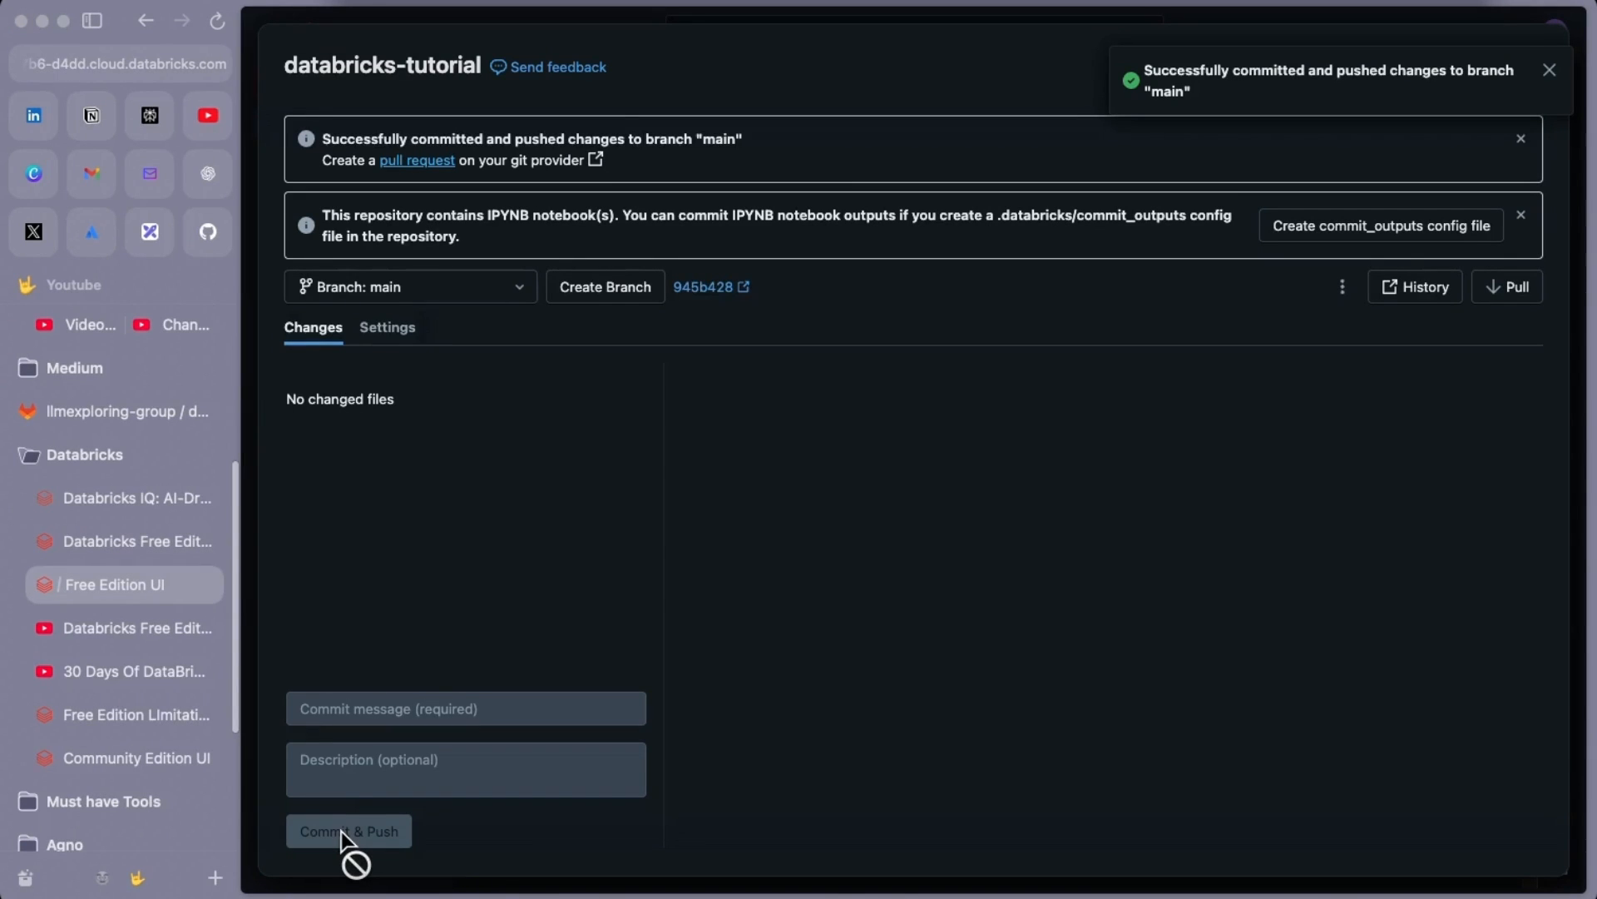
pyautogui.click(62, 409)
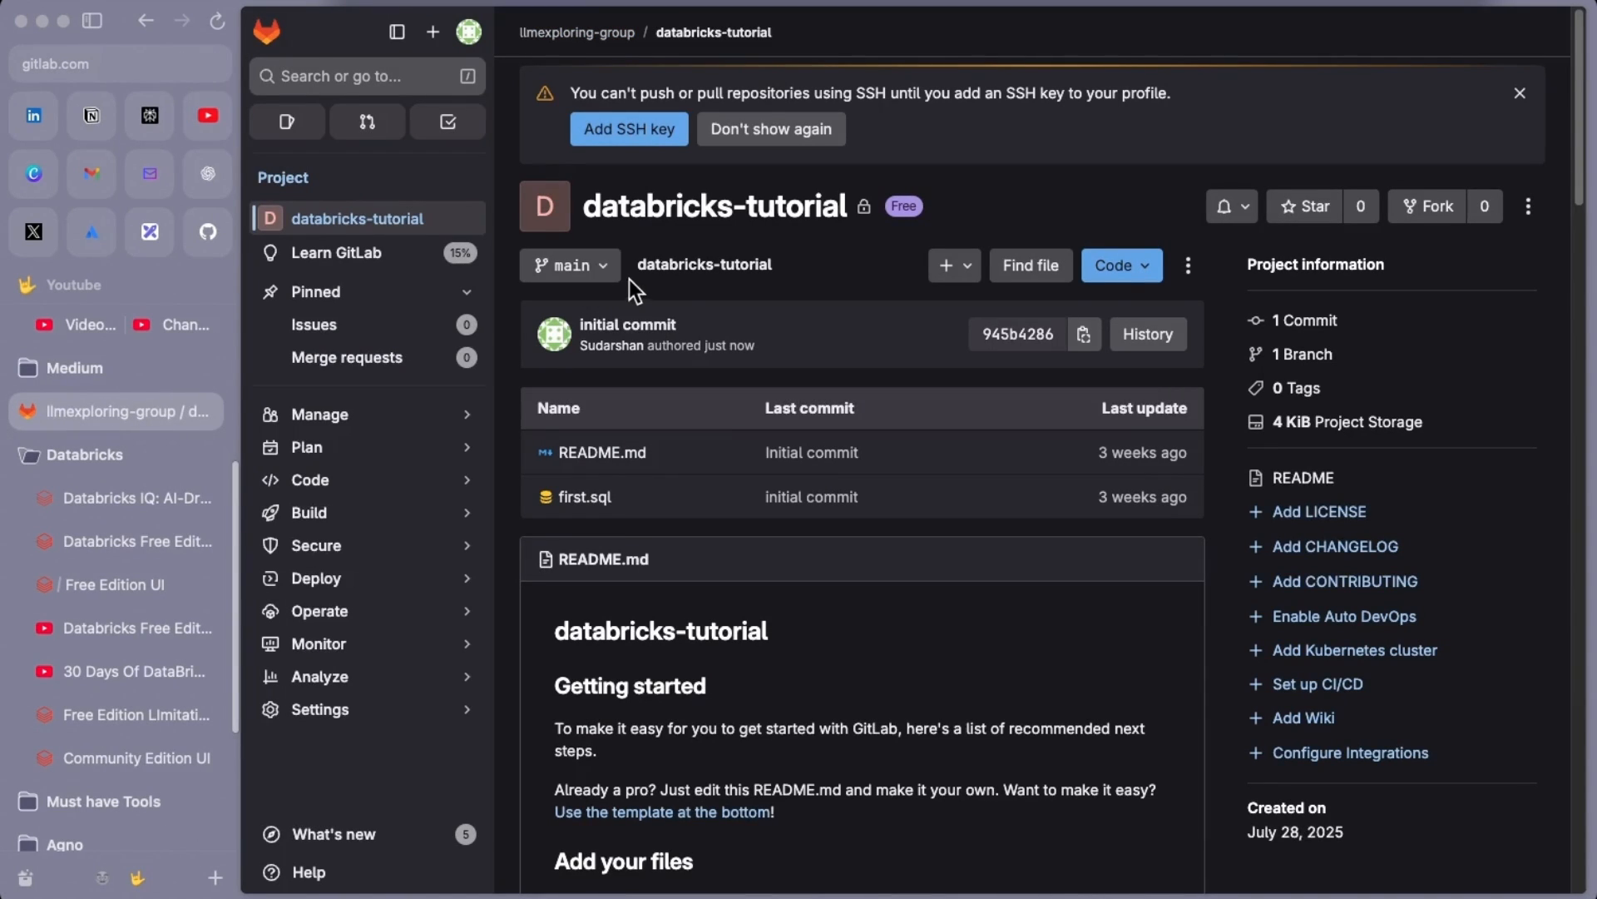
# Reload the GitLab project to confirm gitlab-test-notebook.ipynb appears
pyautogui.click(220, 20)
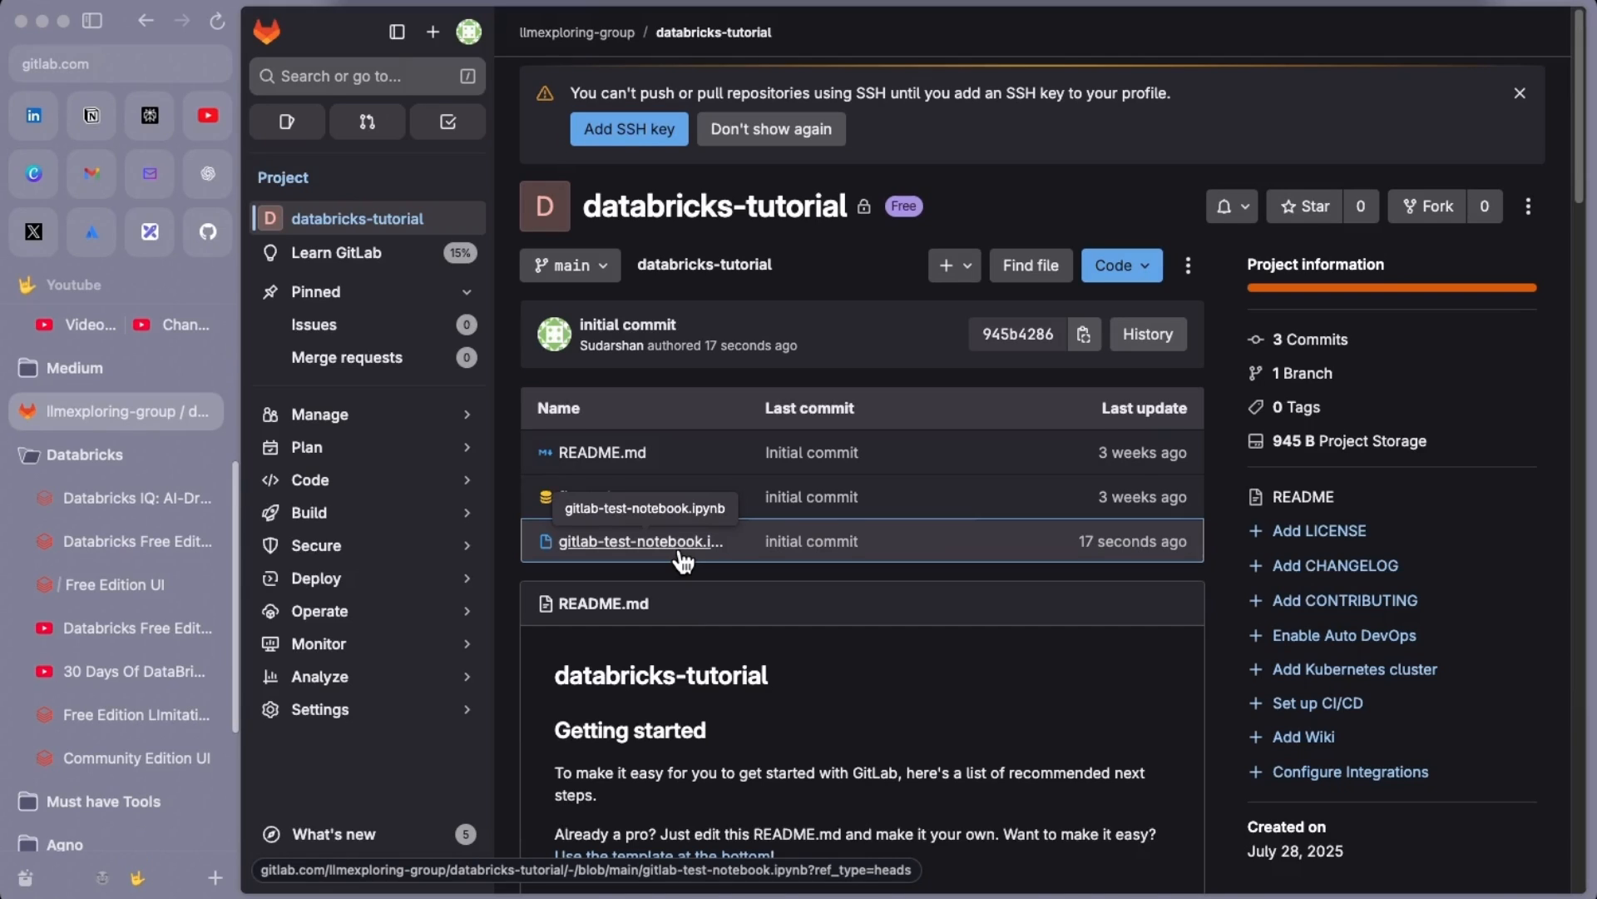
pyautogui.click(108, 584)
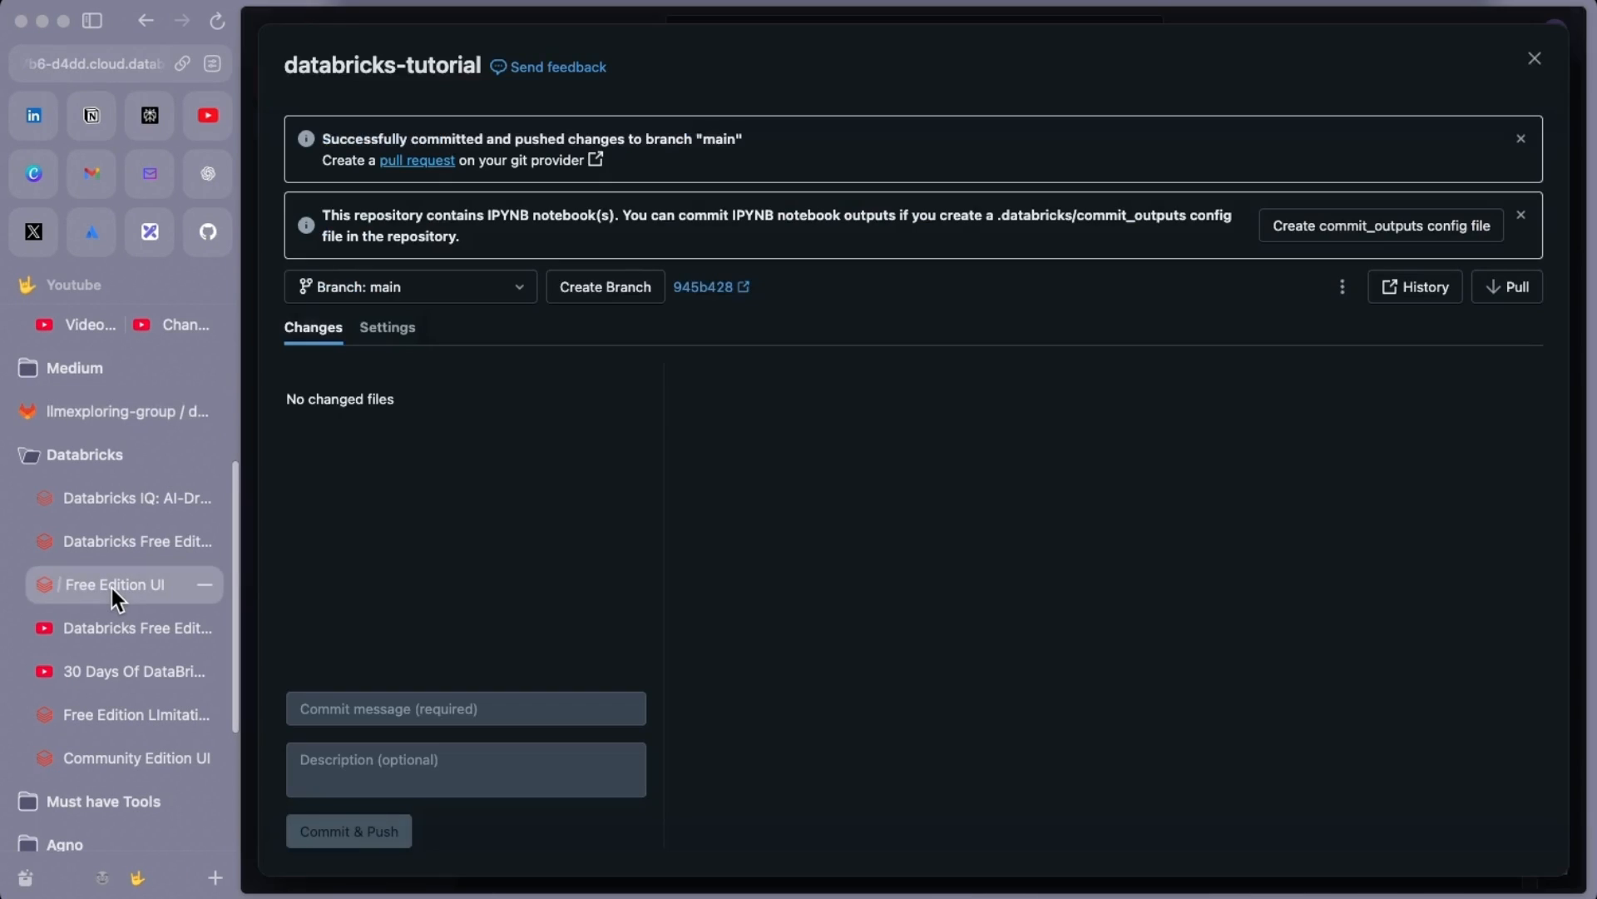
# Close the Git dialog, open the databricks-tutorials folder, and create a new file
pyautogui.click(1537, 58)
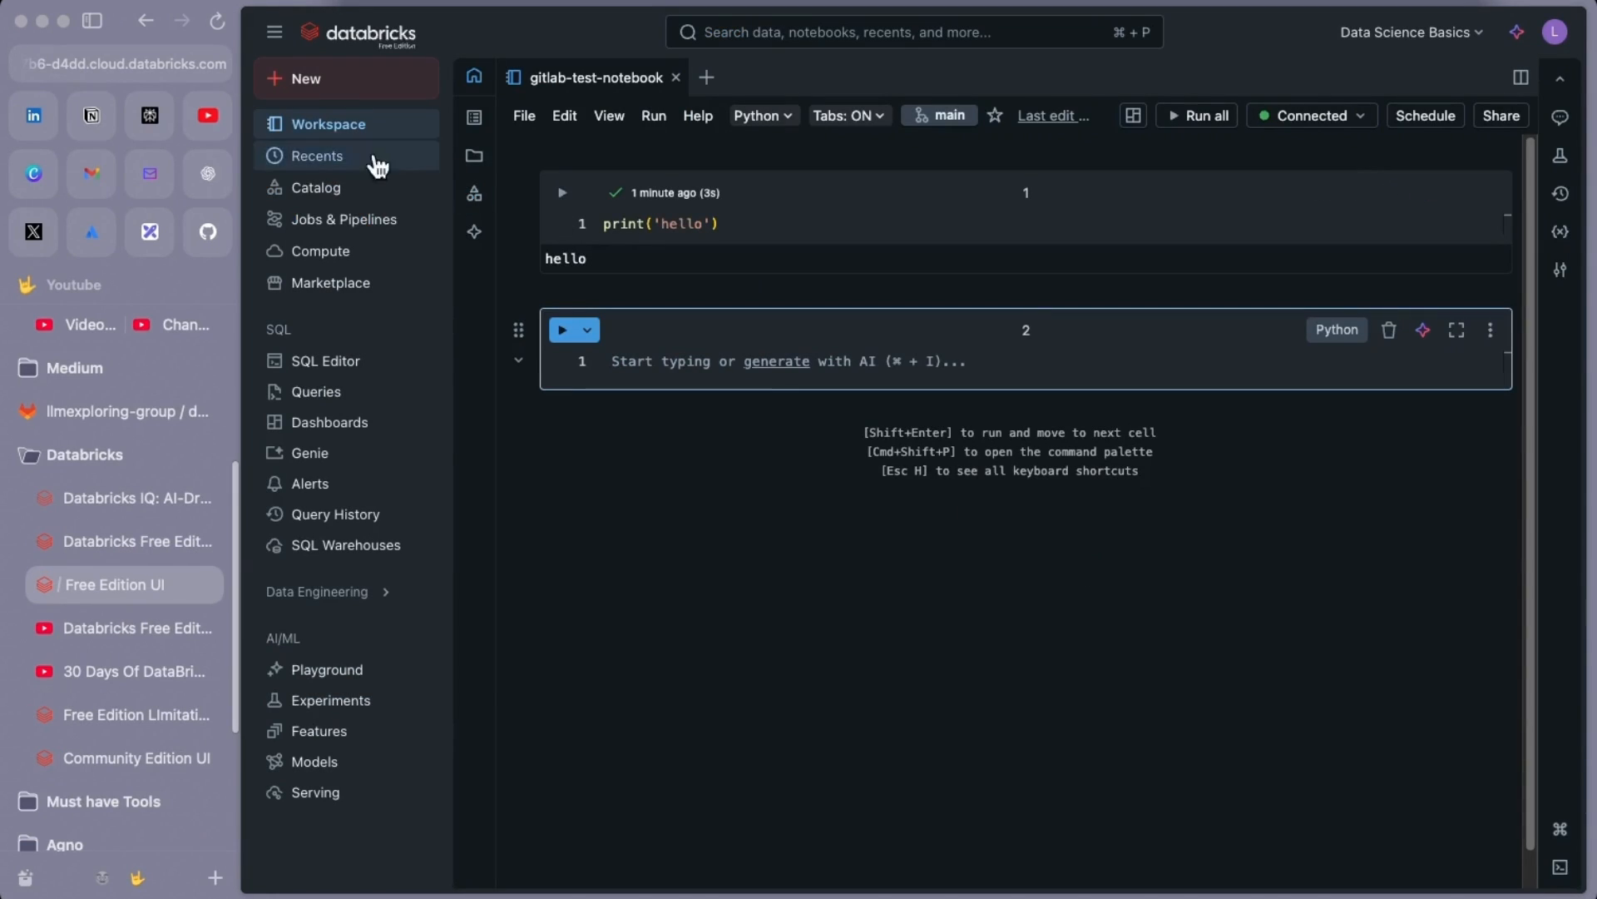
pyautogui.click(331, 125)
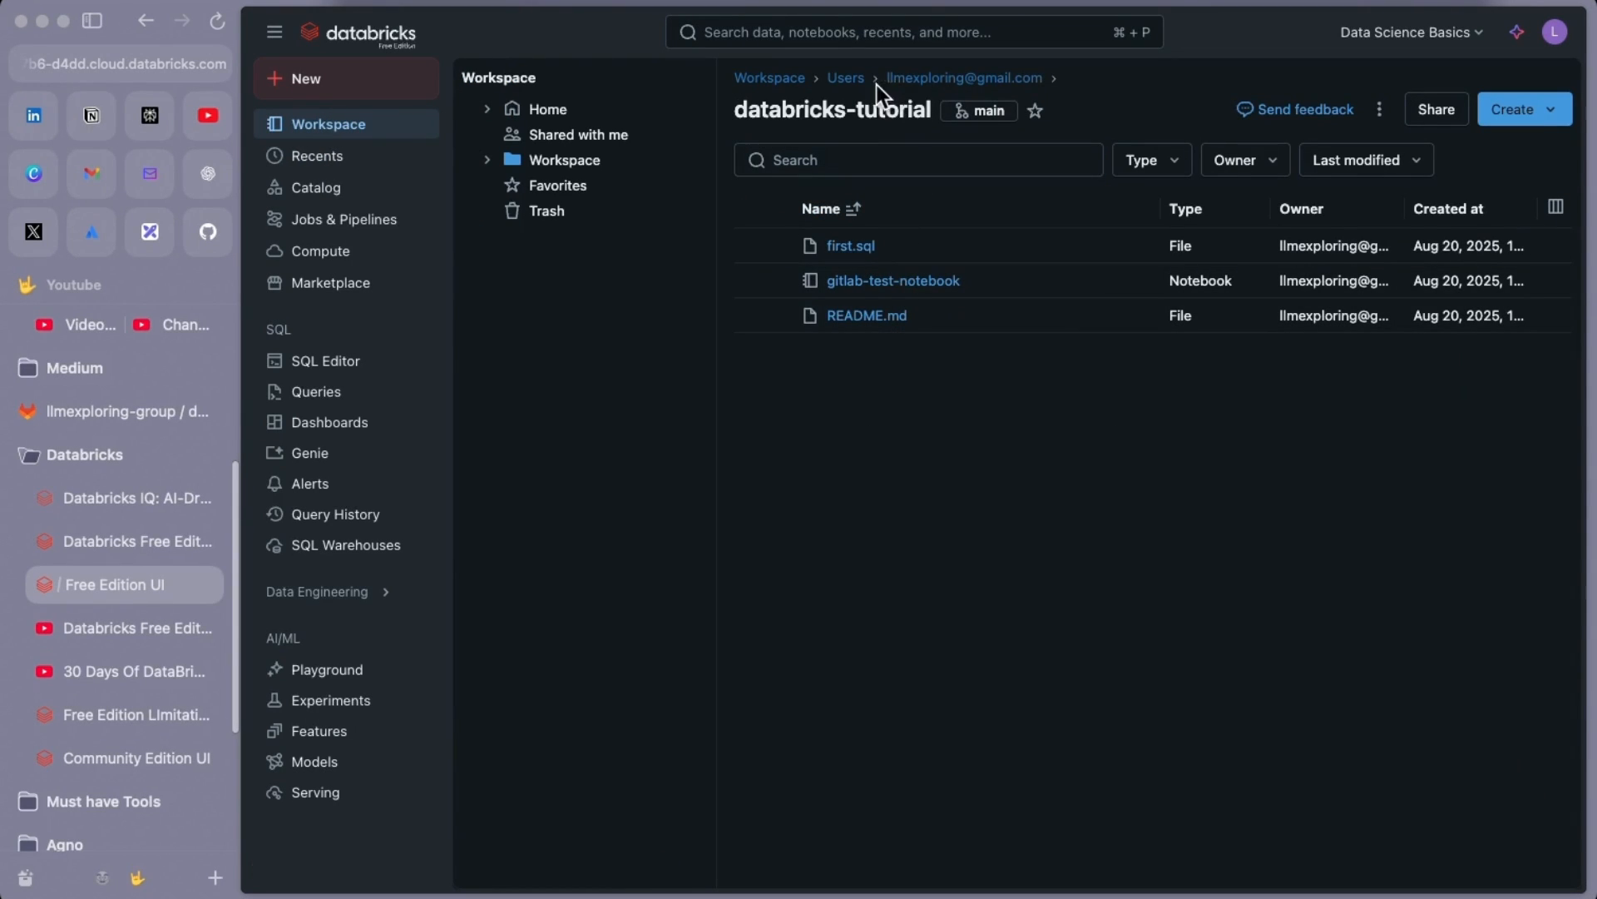
pyautogui.click(957, 77)
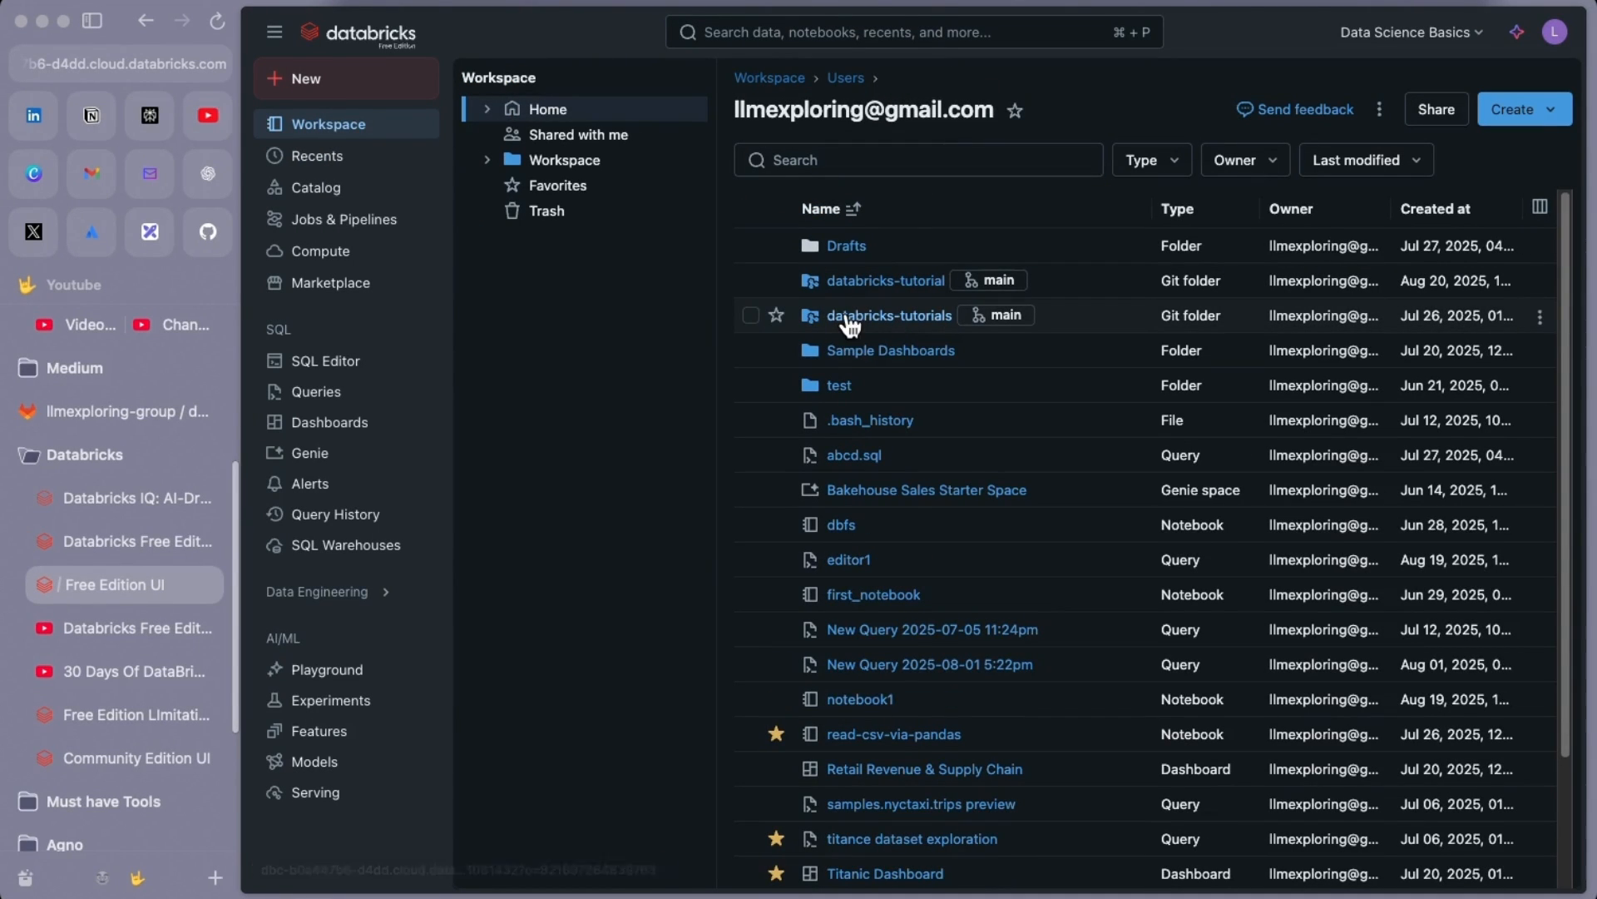
pyautogui.click(947, 320)
pyautogui.click(1551, 109)
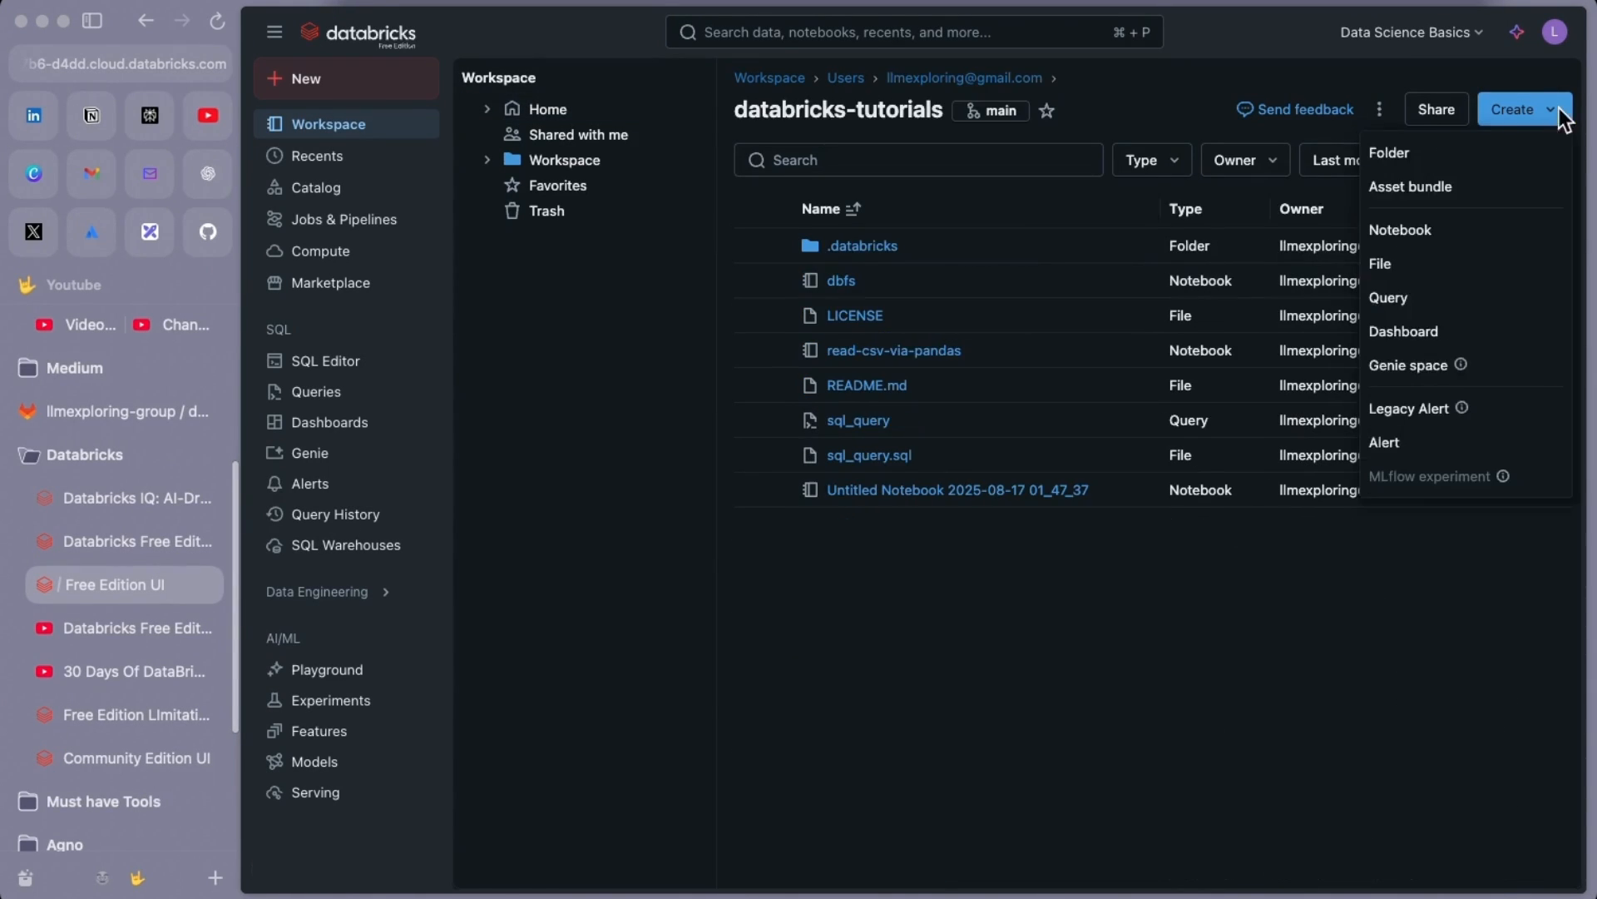
pyautogui.click(1402, 266)
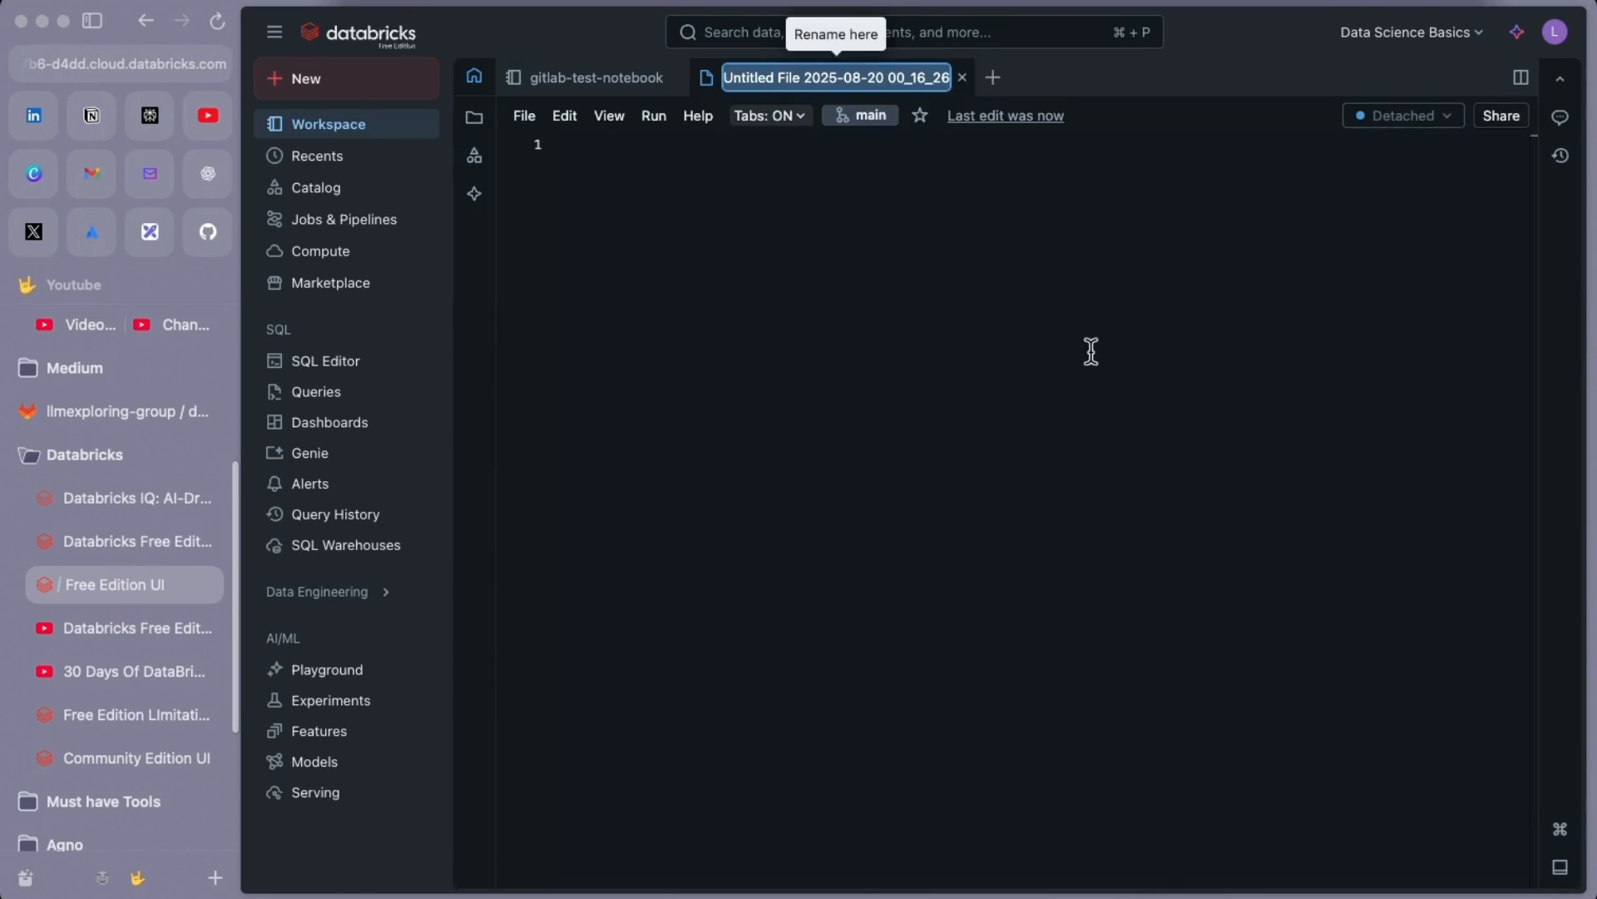
# Name the file github-test-file and write print('hello') on line 1
pyautogui.write('gith')
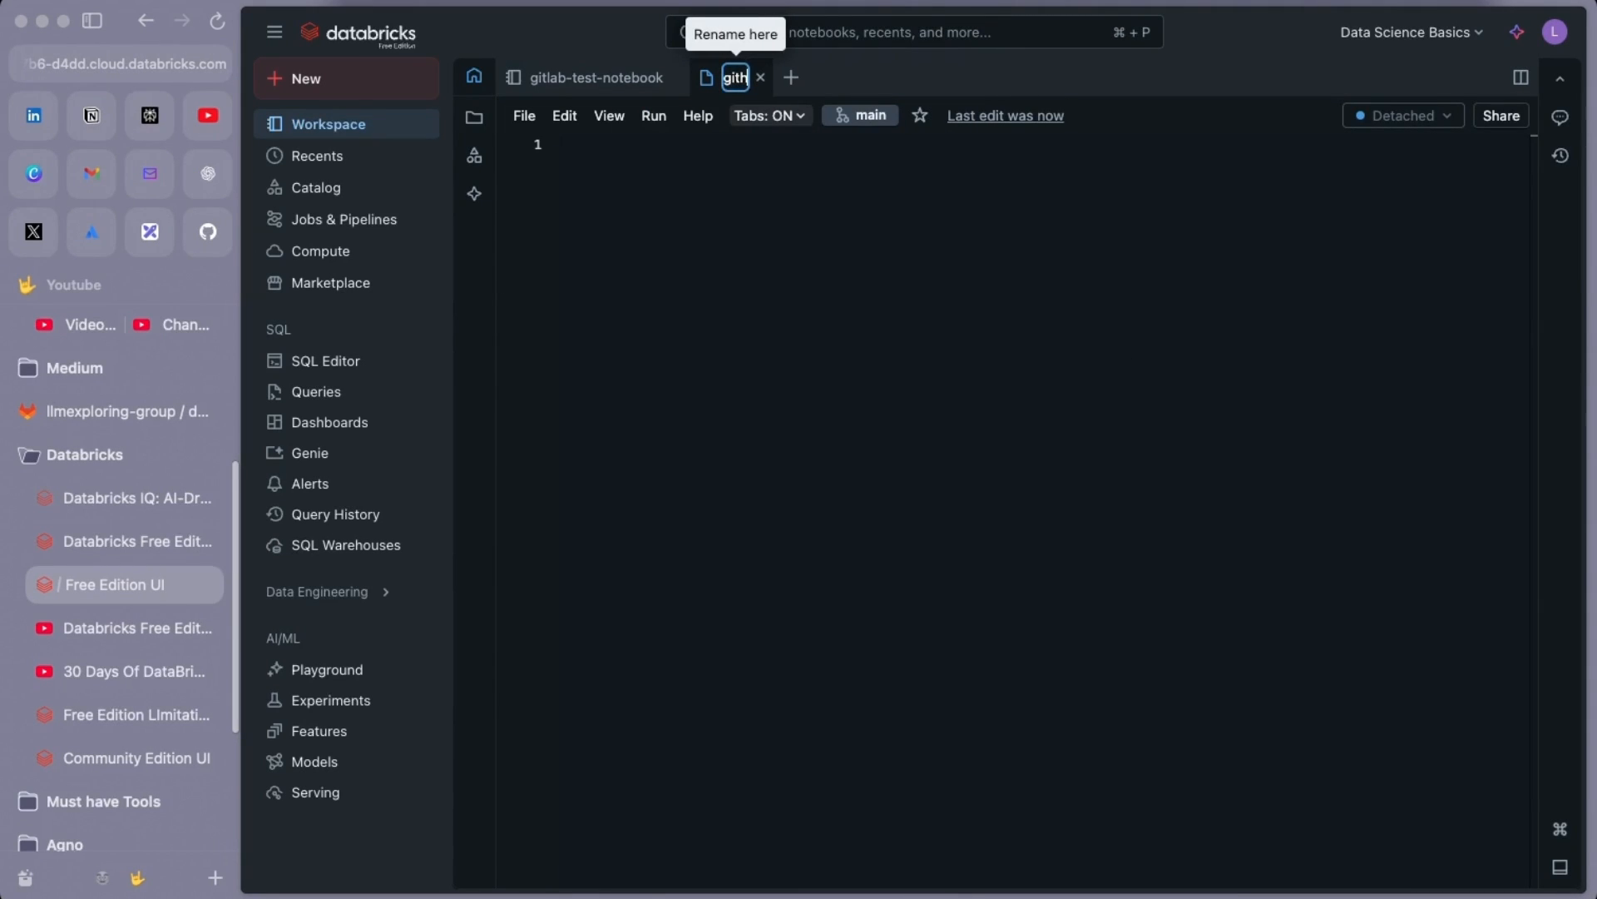
pyautogui.write('ub-tes')
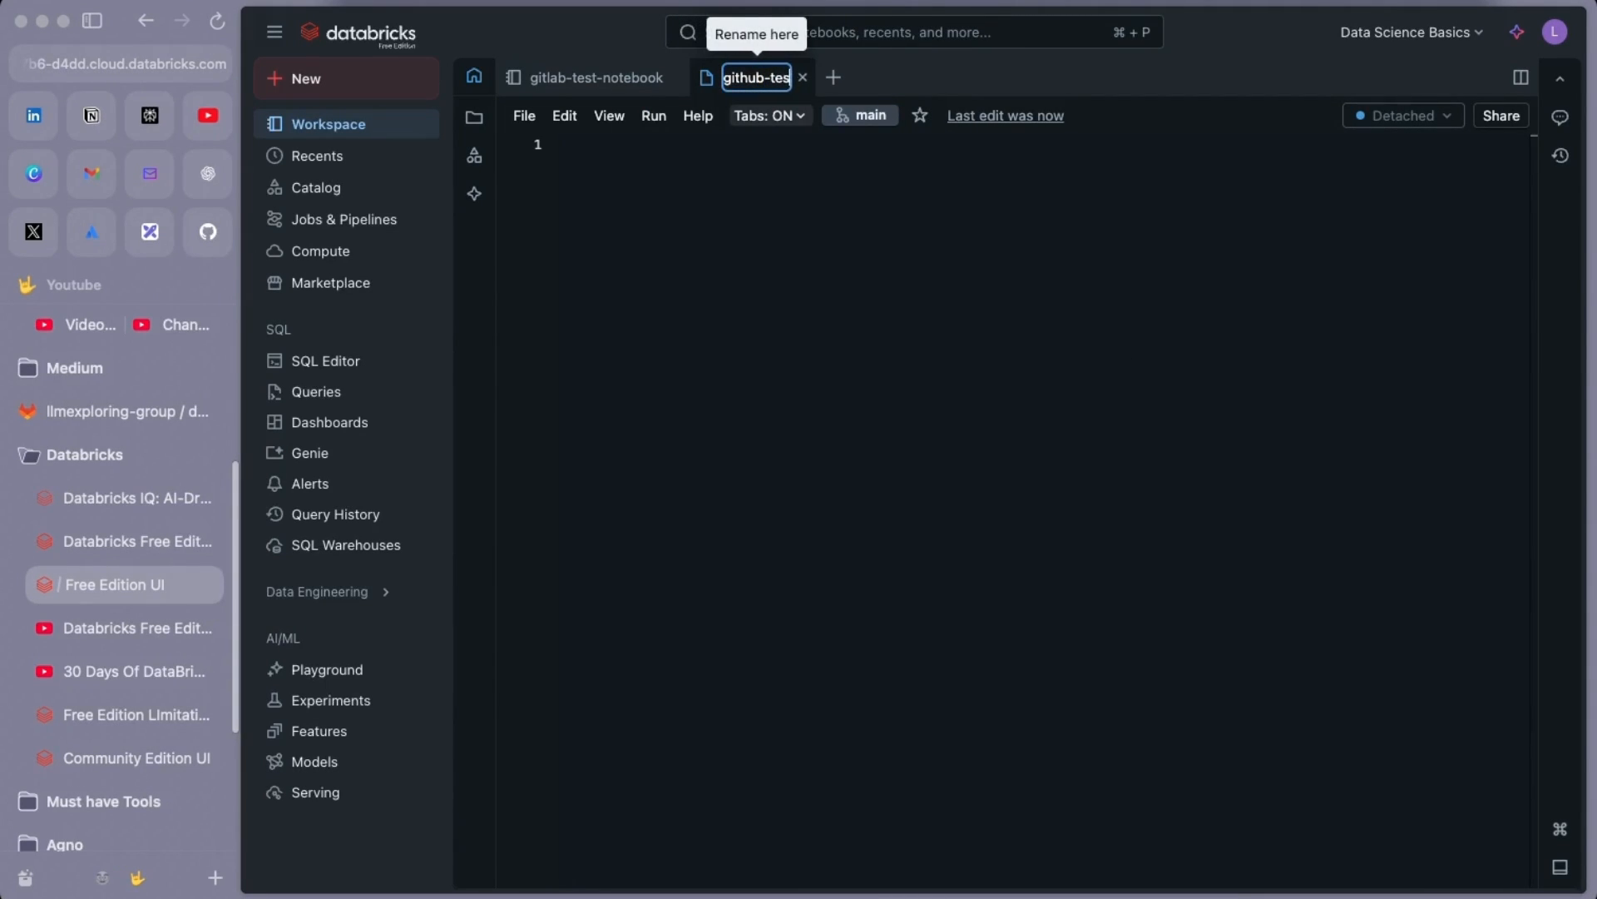
pyautogui.write('t-file')
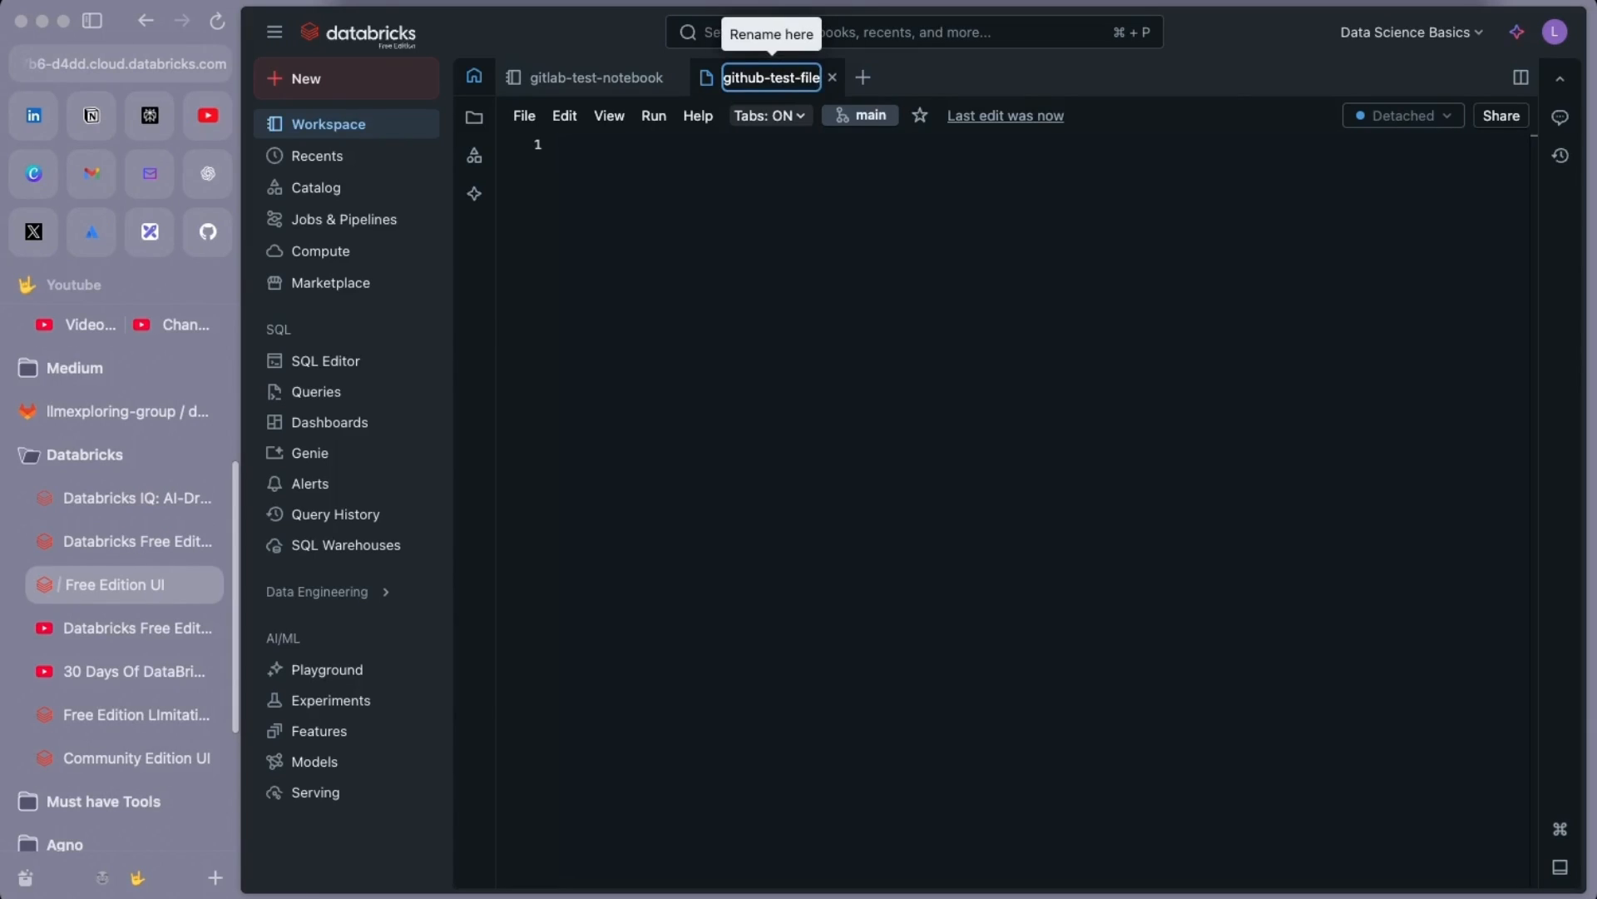
pyautogui.press('Return')
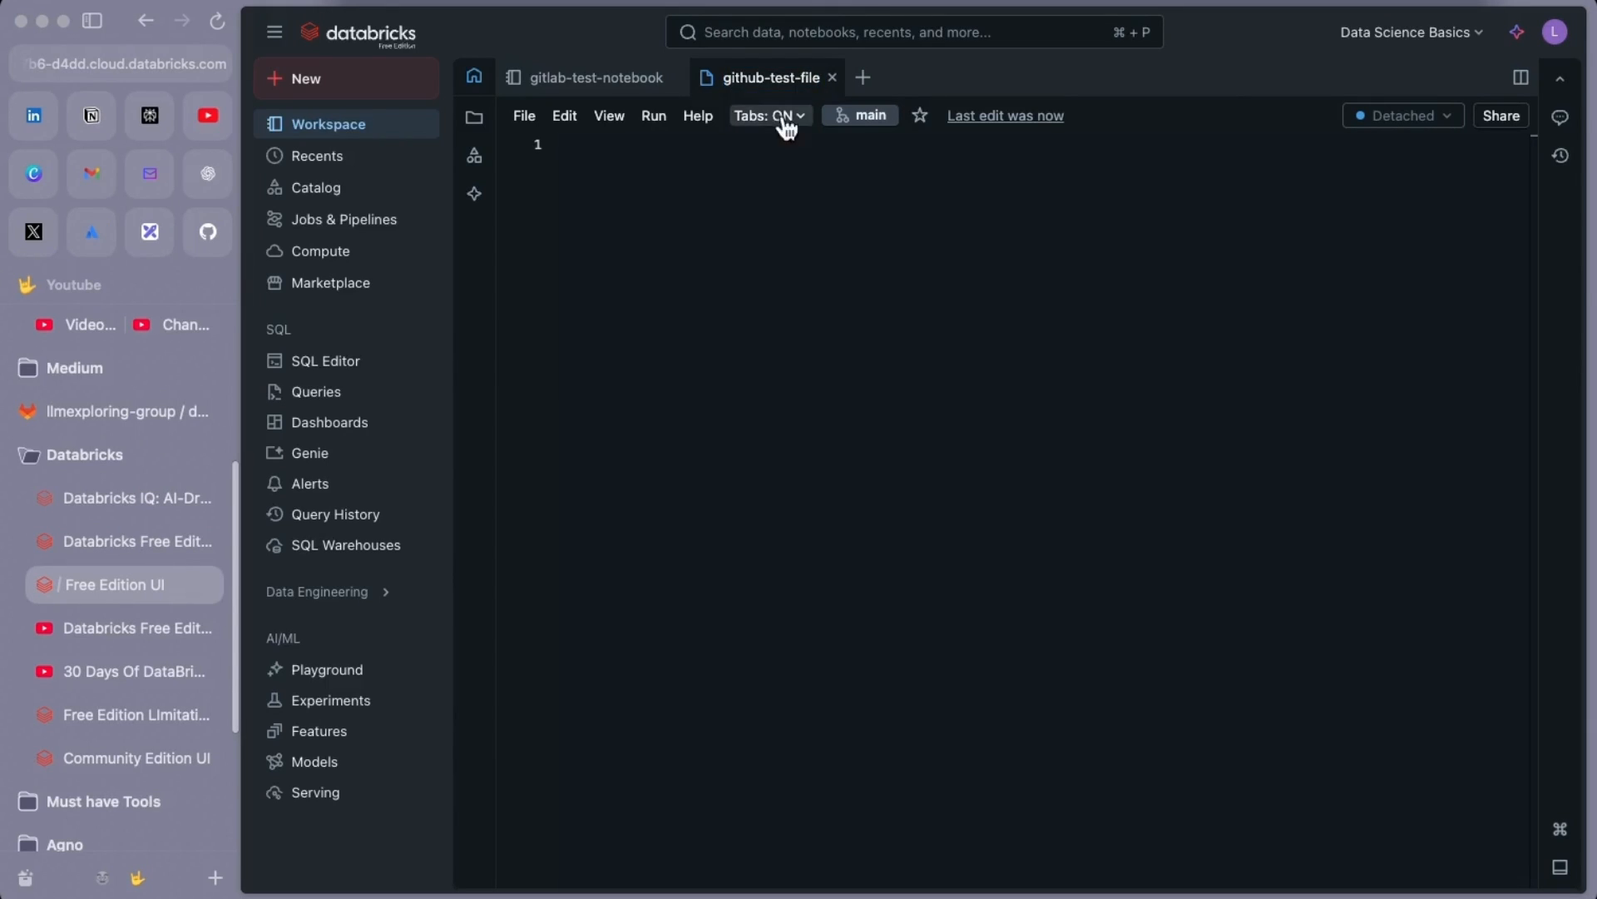
pyautogui.click(569, 148)
pyautogui.write("print('")
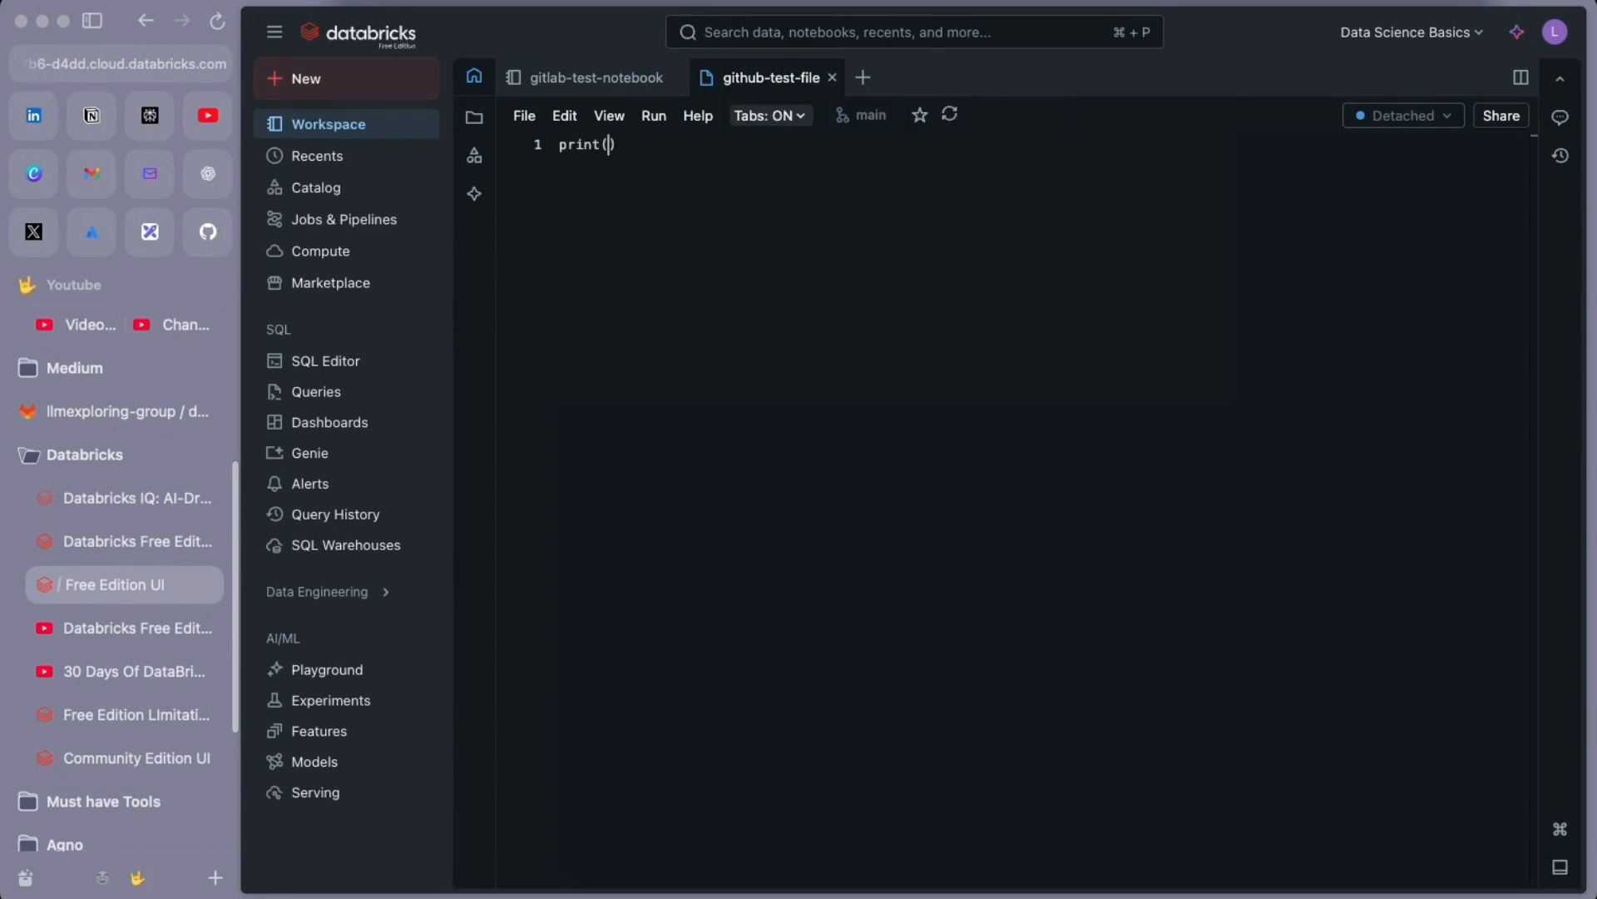
pyautogui.write("hello'")
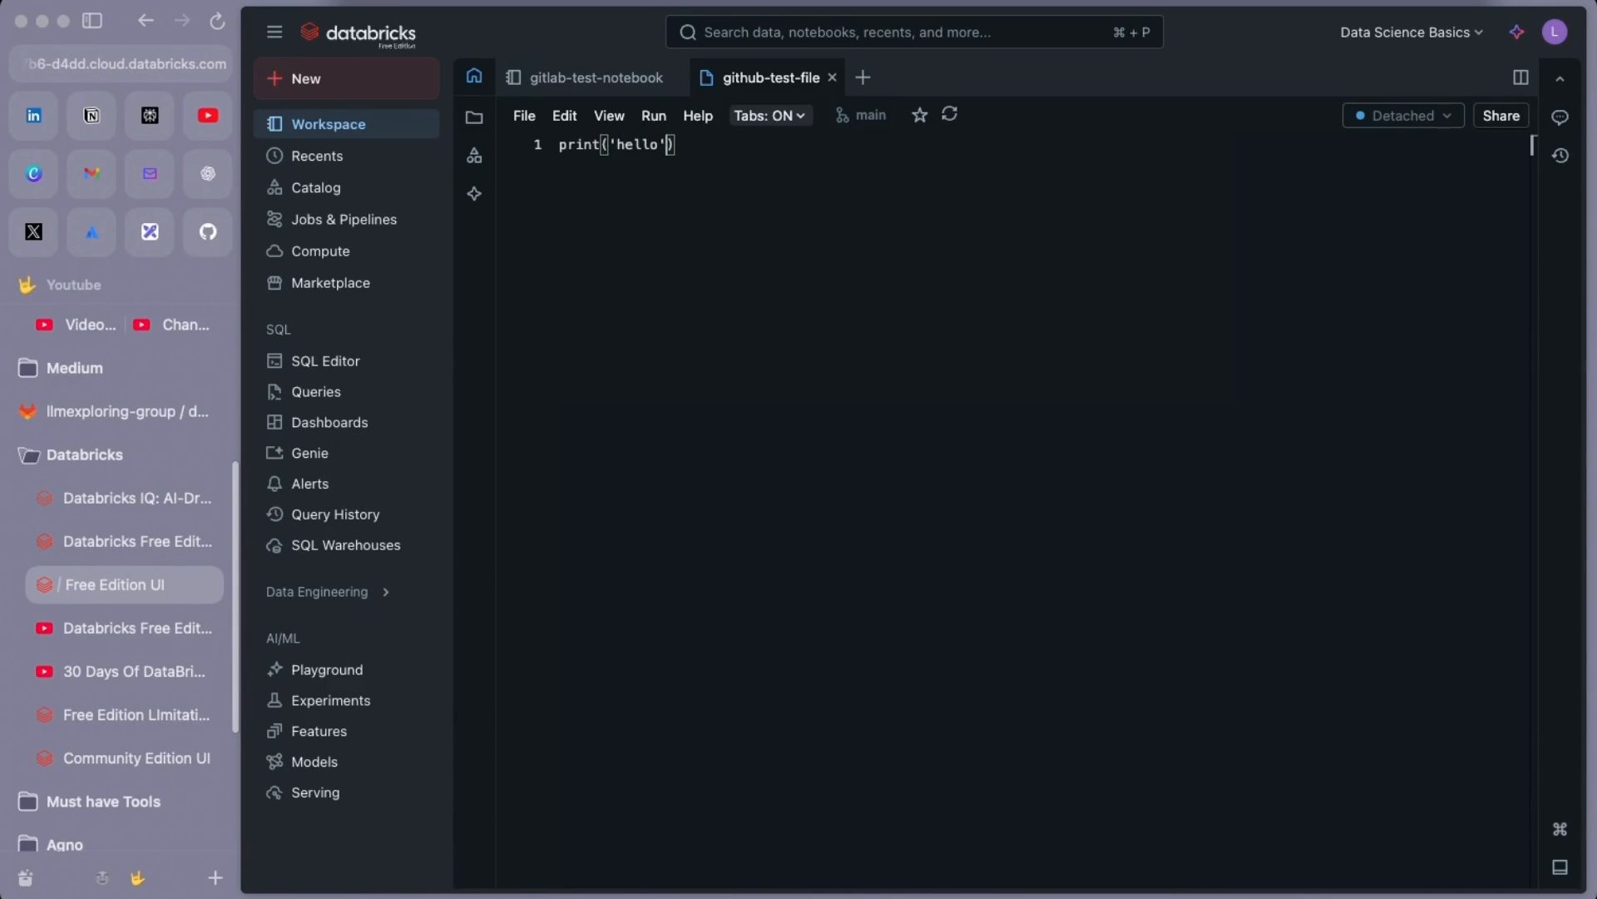
# Rename the file to github-test-file.py and run it
pyautogui.rightClick(790, 66)
pyautogui.click(819, 421)
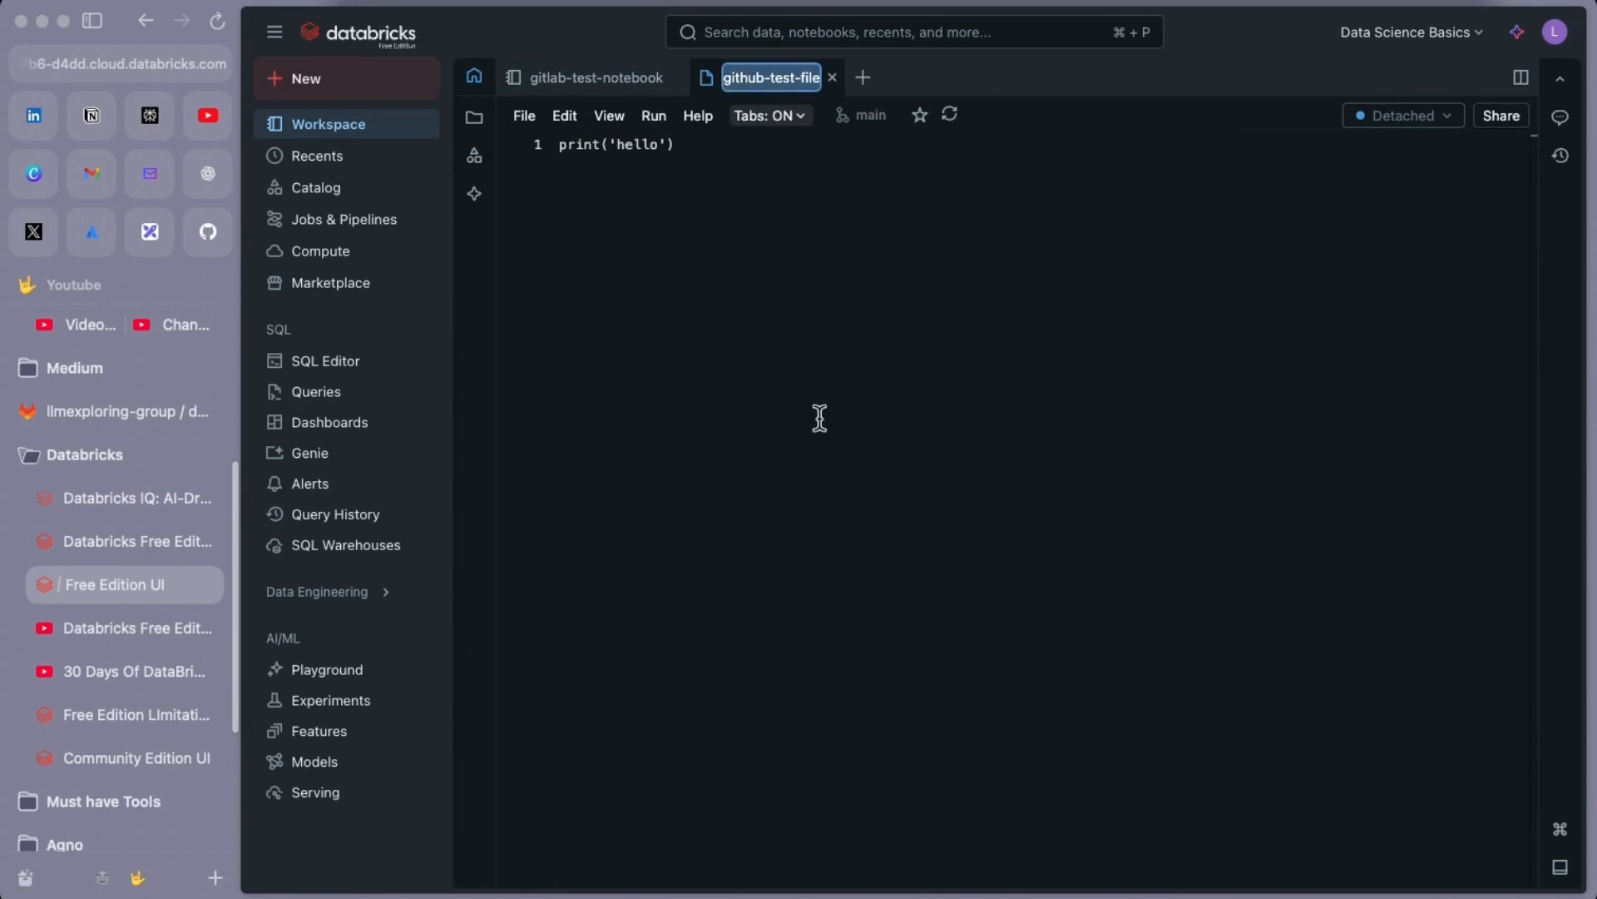
pyautogui.press('Right')
pyautogui.write('.py')
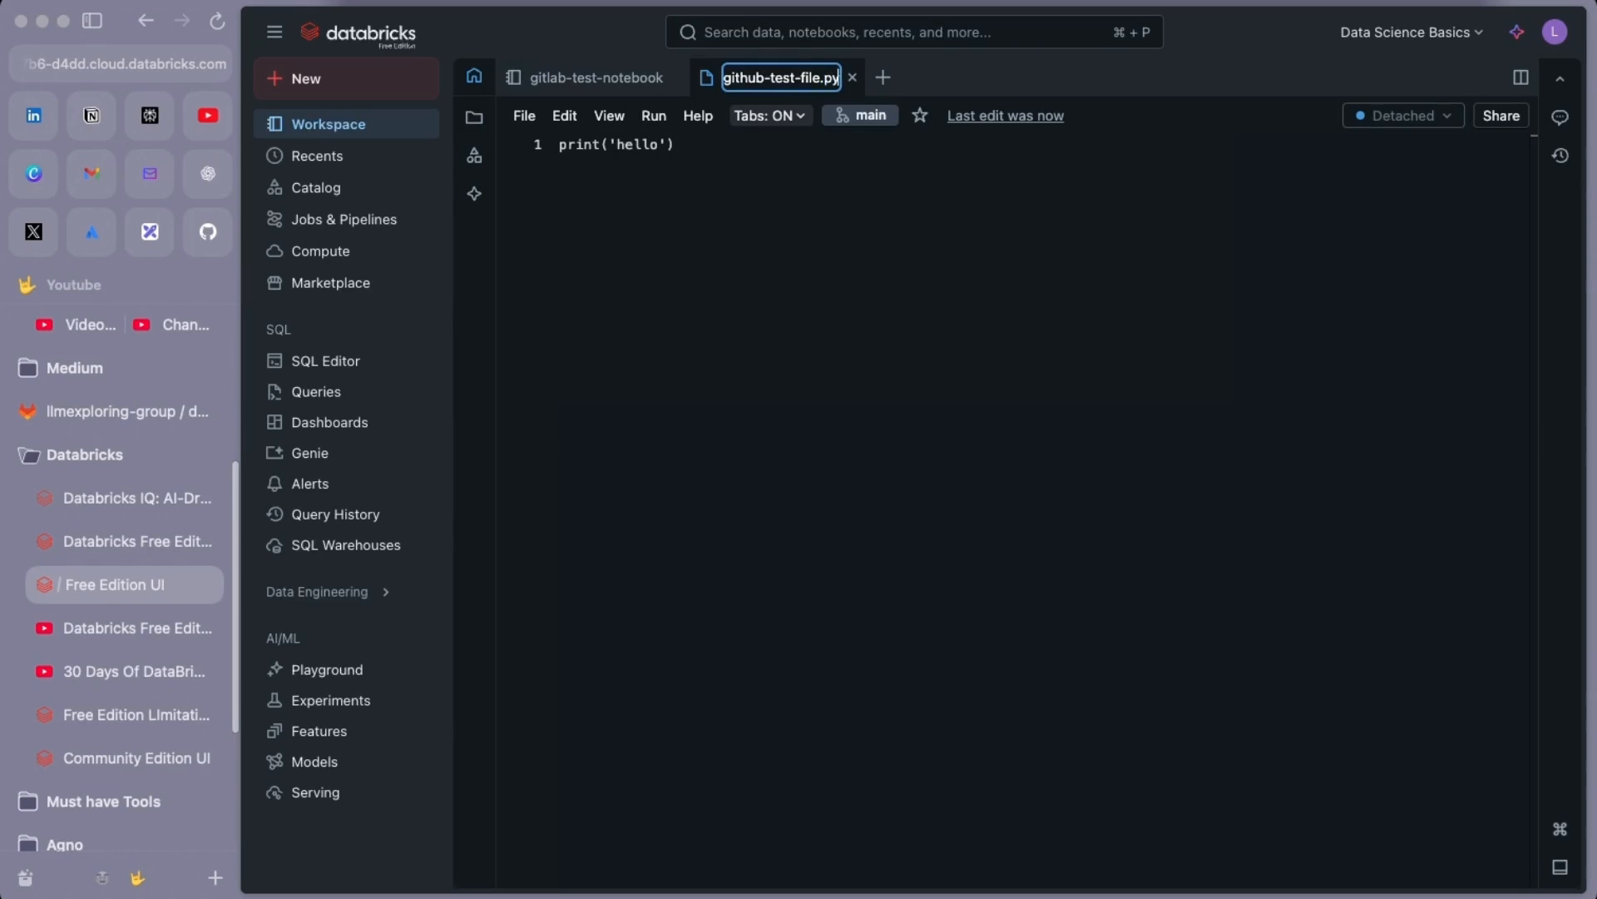
pyautogui.press('Return')
pyautogui.click(854, 472)
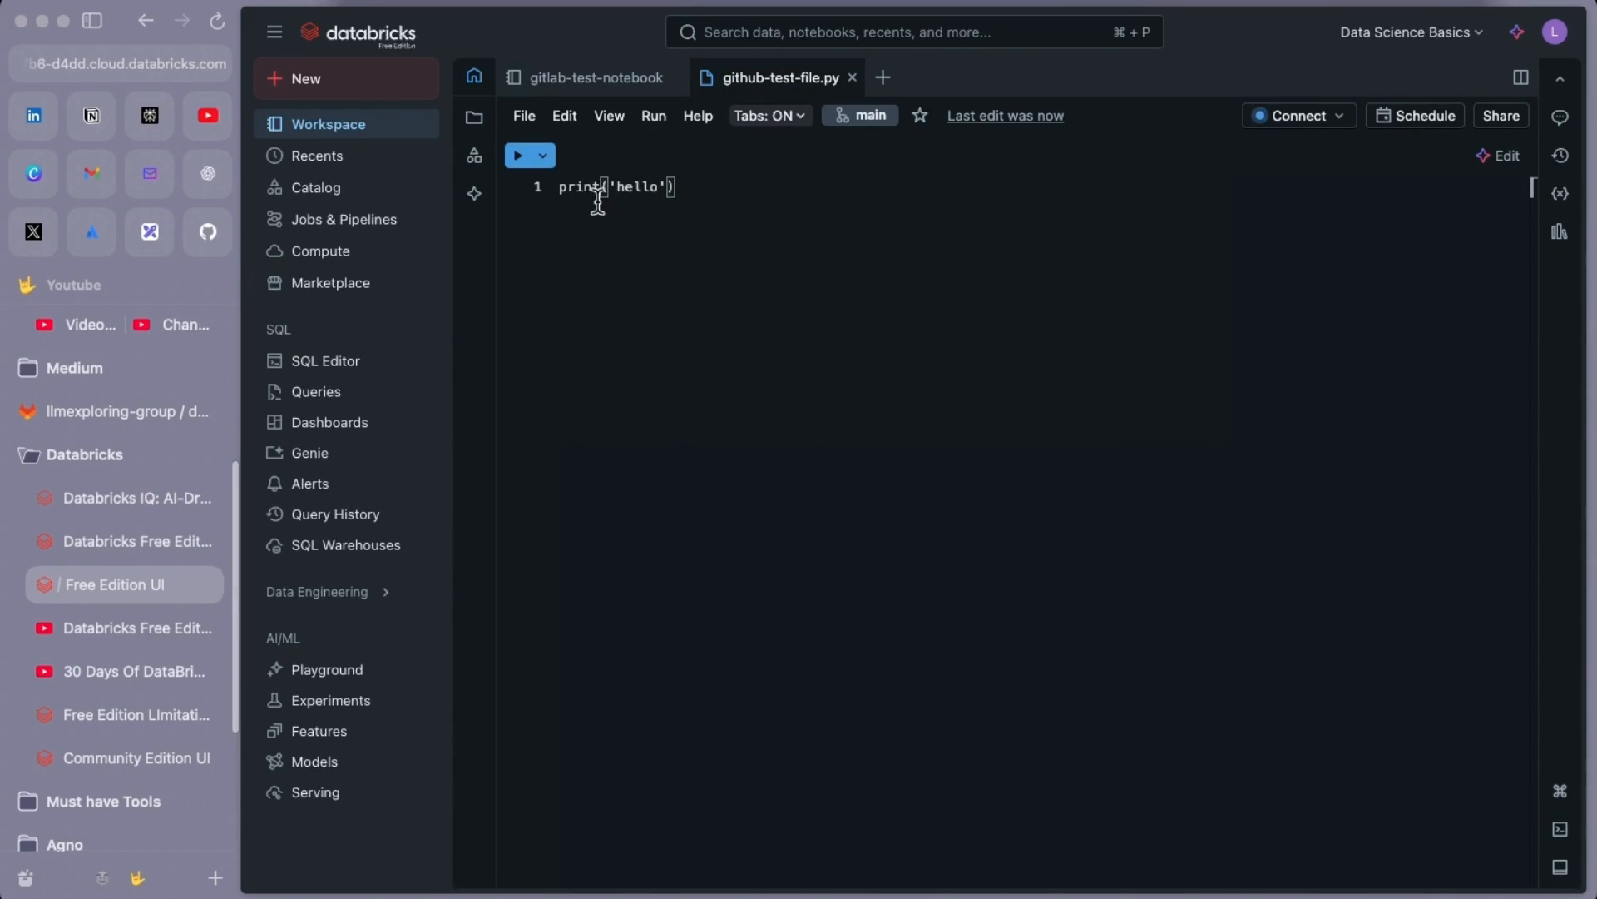
pyautogui.click(519, 162)
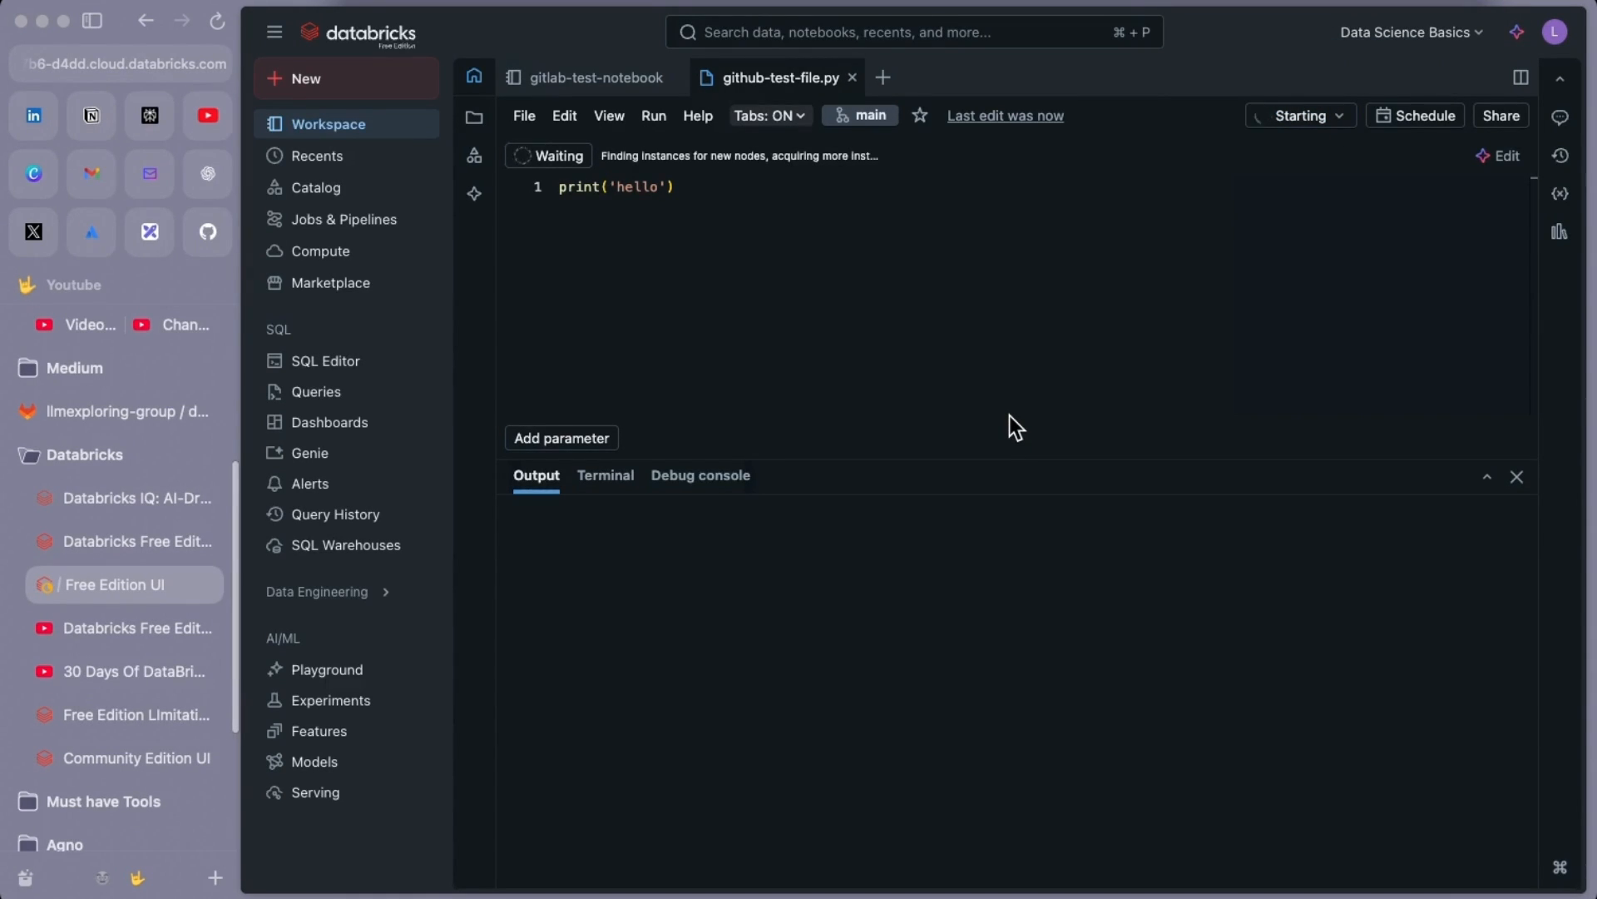
# Save github-test-file.py with print('hello'), then bring up the databricks-tutorials Git changes showing 3 files
pyautogui.click(760, 187)
pyautogui.press('super+s')
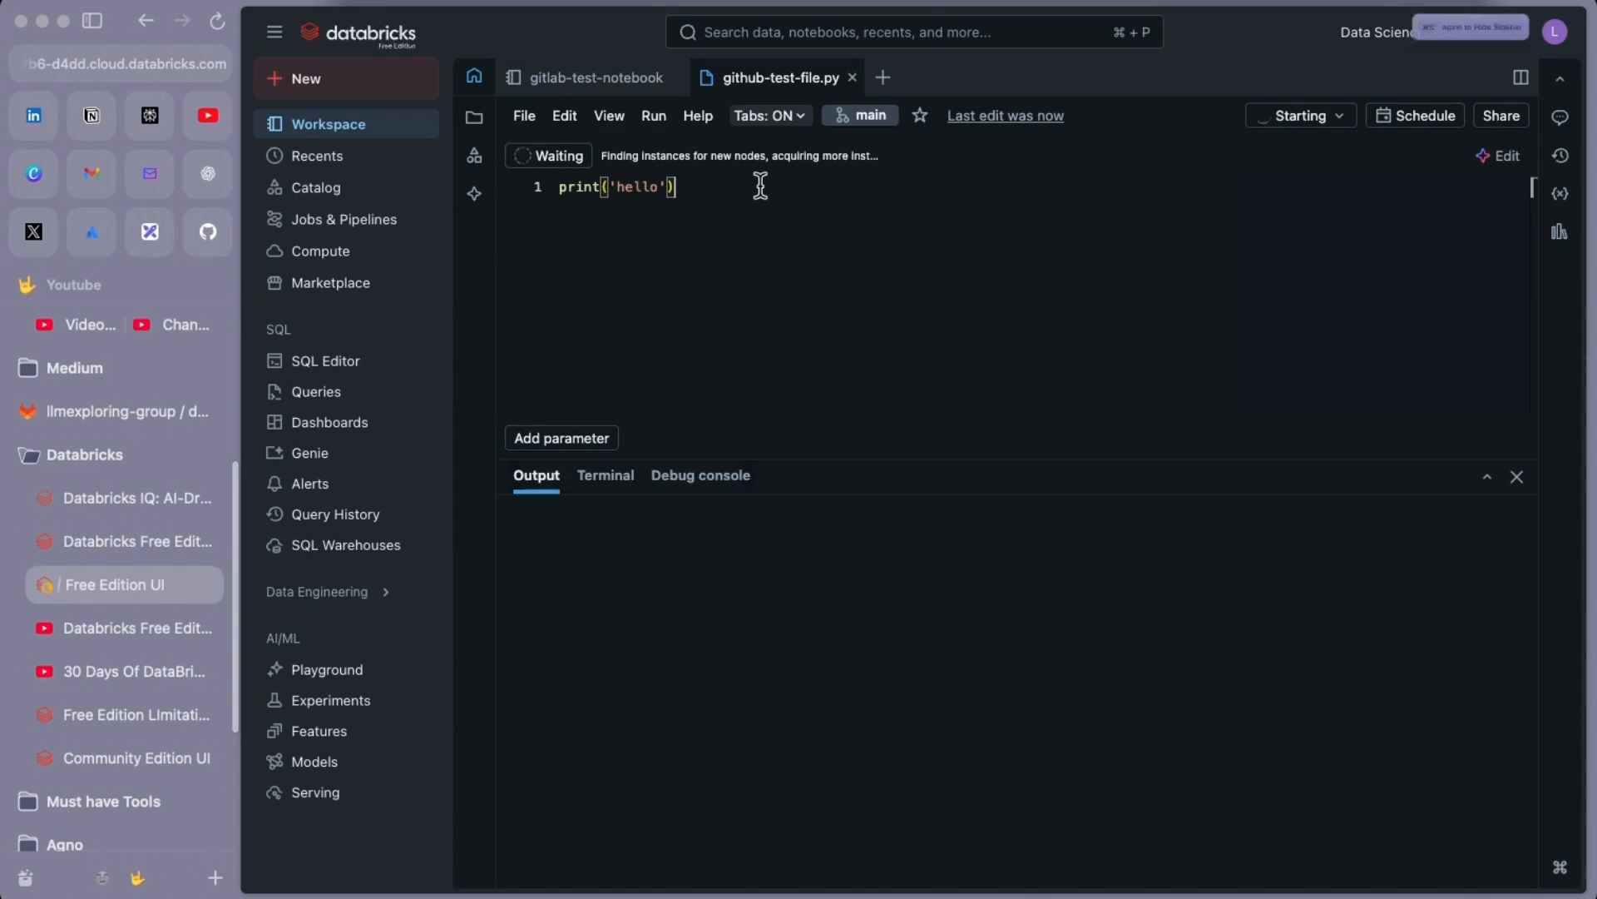
pyautogui.moveTo(1301, 121)
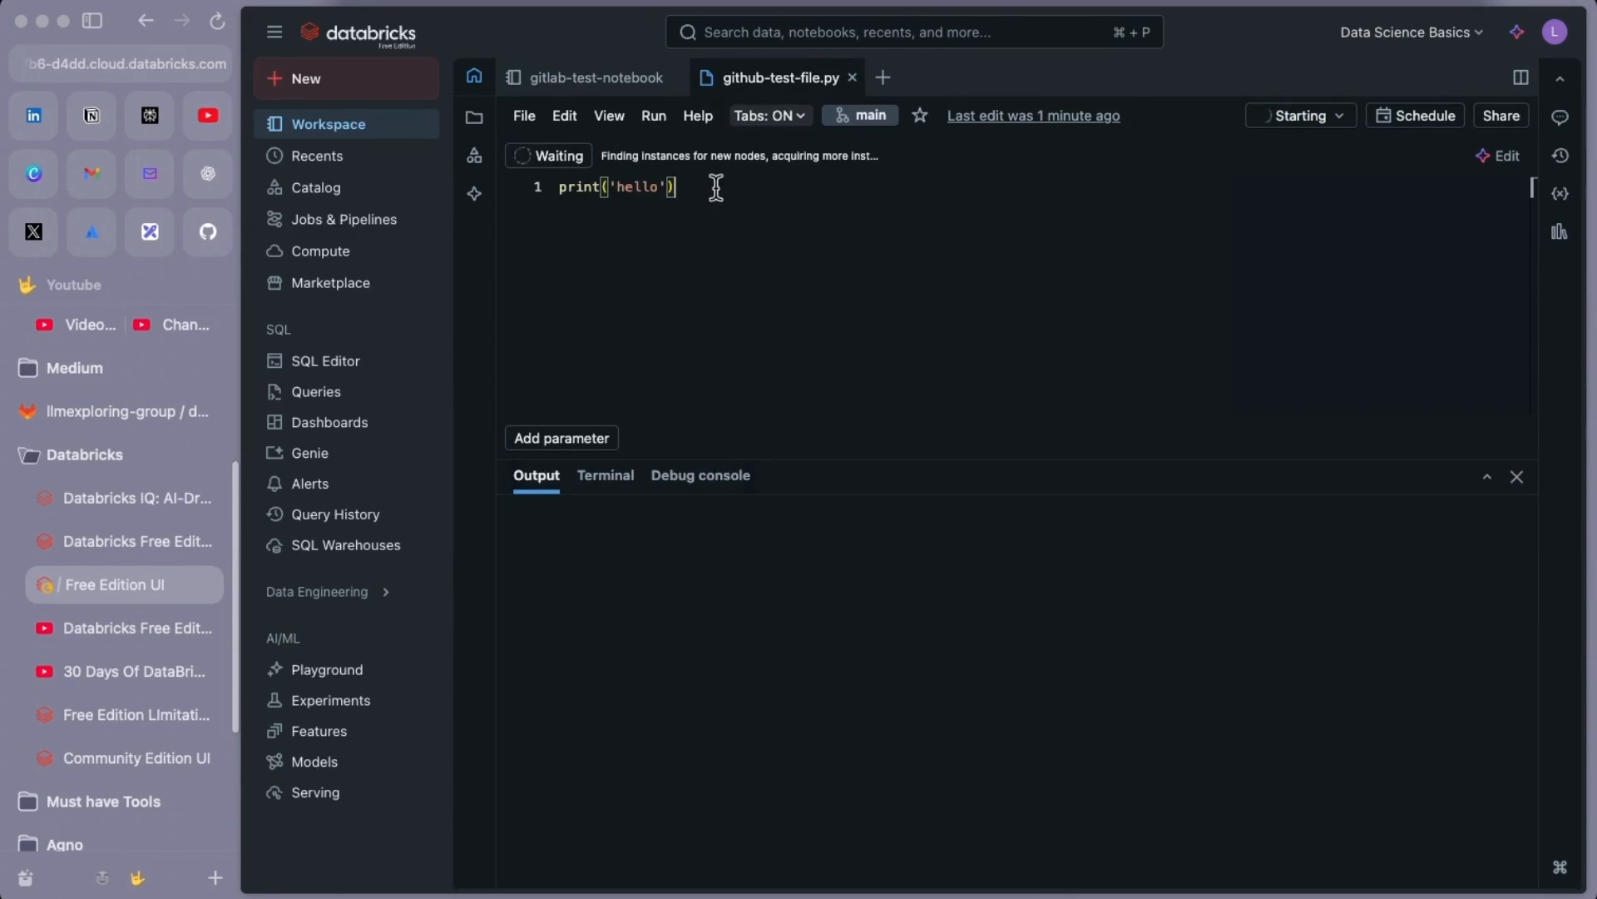
pyautogui.click(703, 632)
pyautogui.click(861, 121)
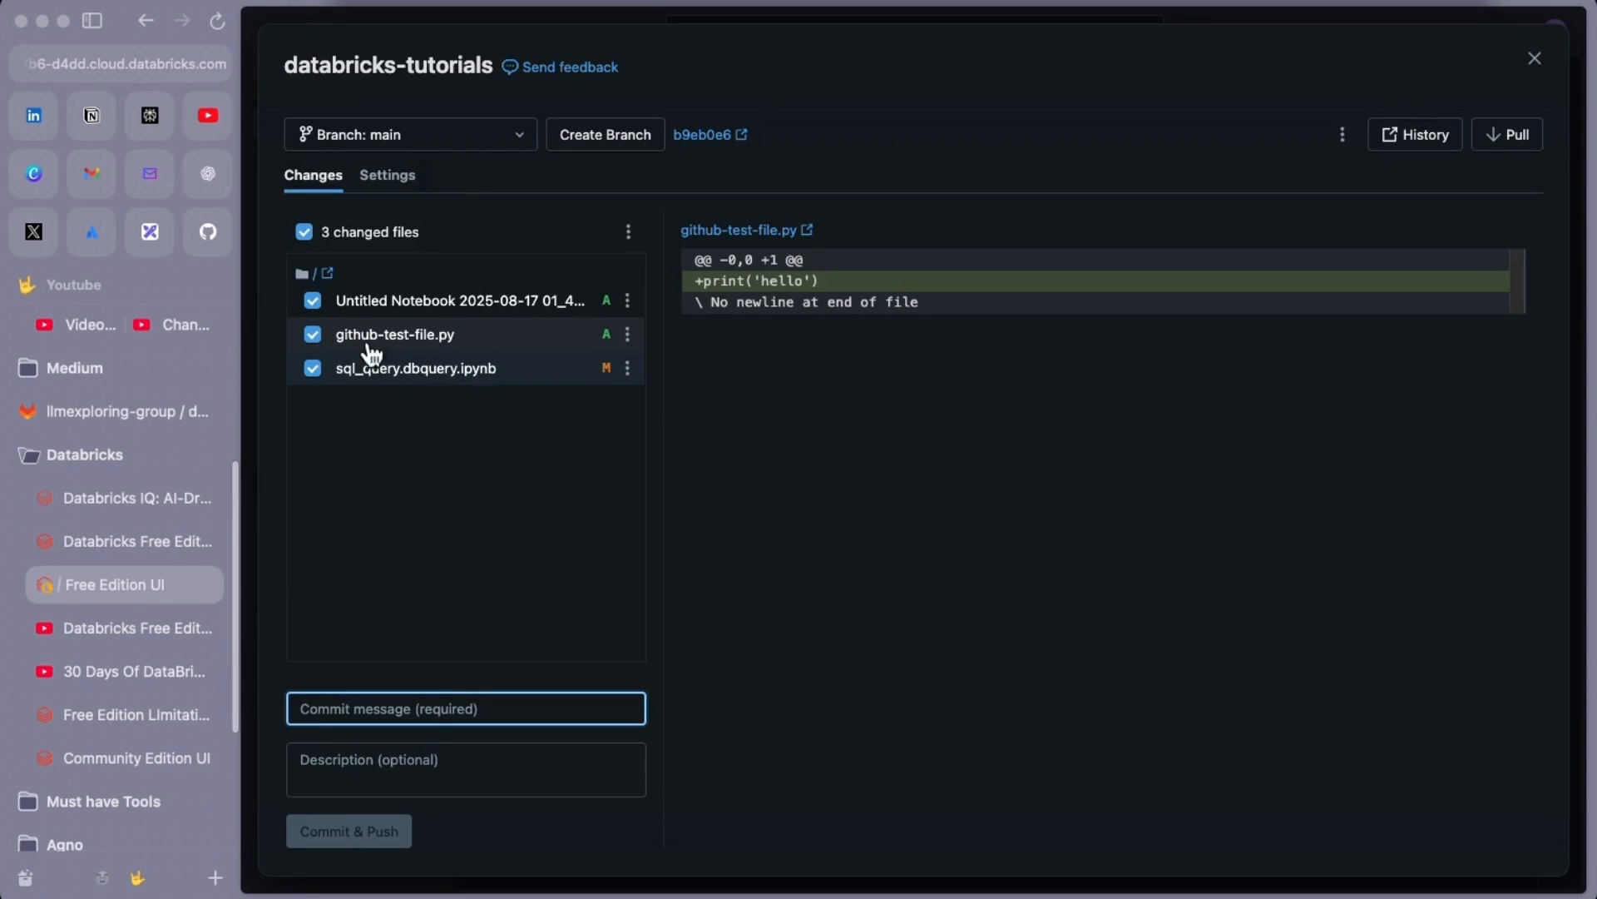
# Exclude Untitled Notebook and sql_query.dbquery.ipynb, then Commit & Push github-test-file.py with message 'initial commit'
pyautogui.click(314, 304)
pyautogui.click(316, 371)
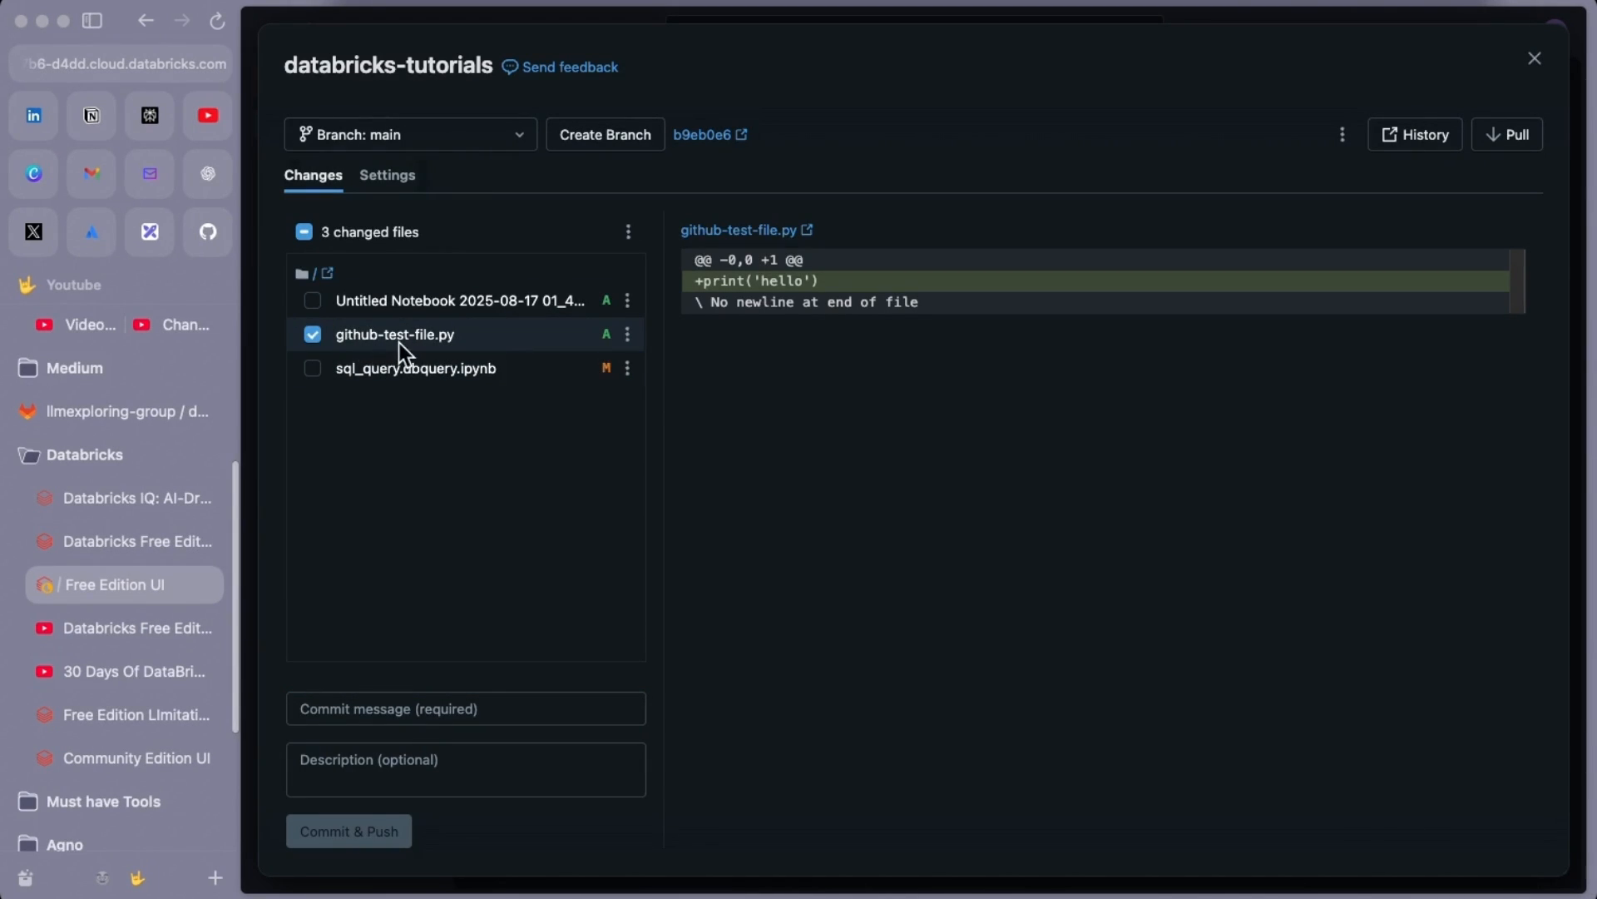
pyautogui.click(415, 708)
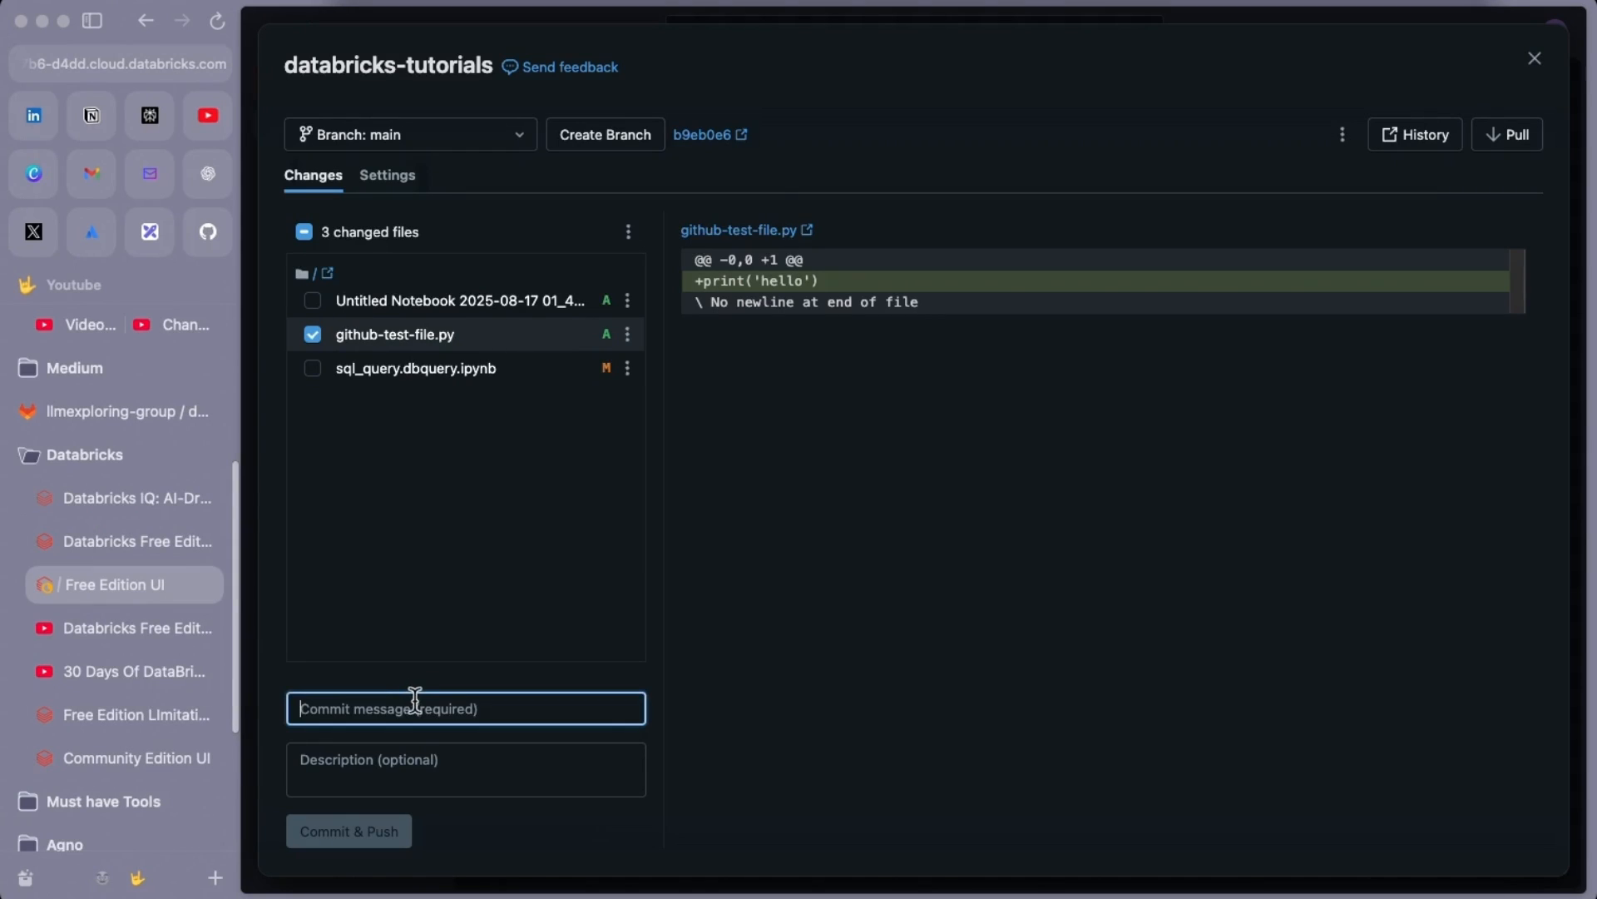
pyautogui.write('initial ')
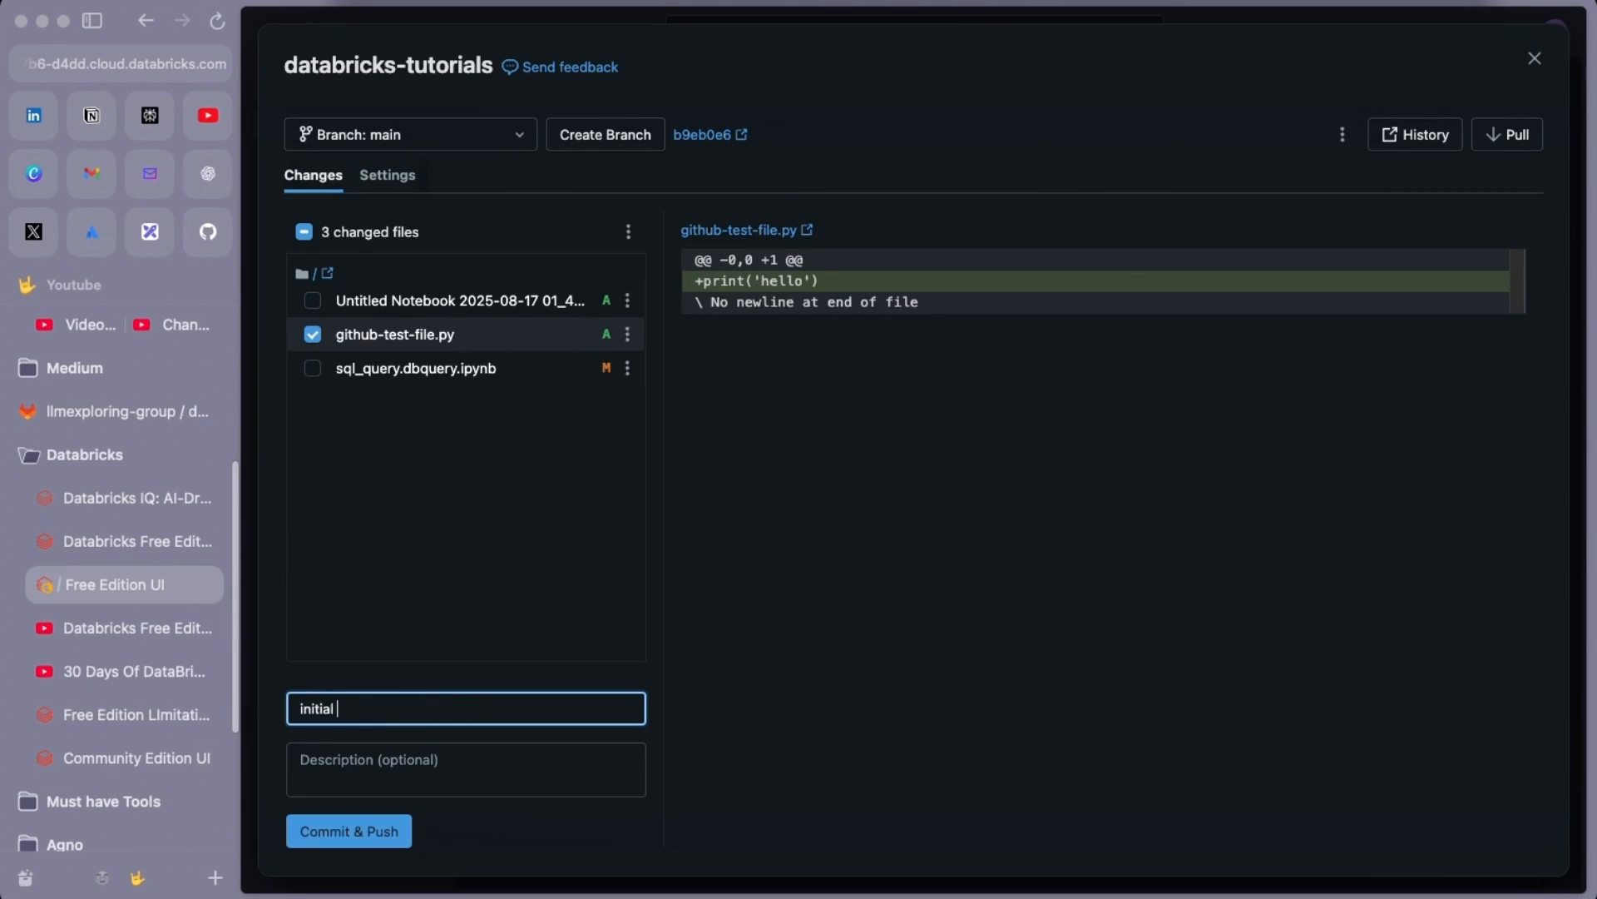
pyautogui.write('commit')
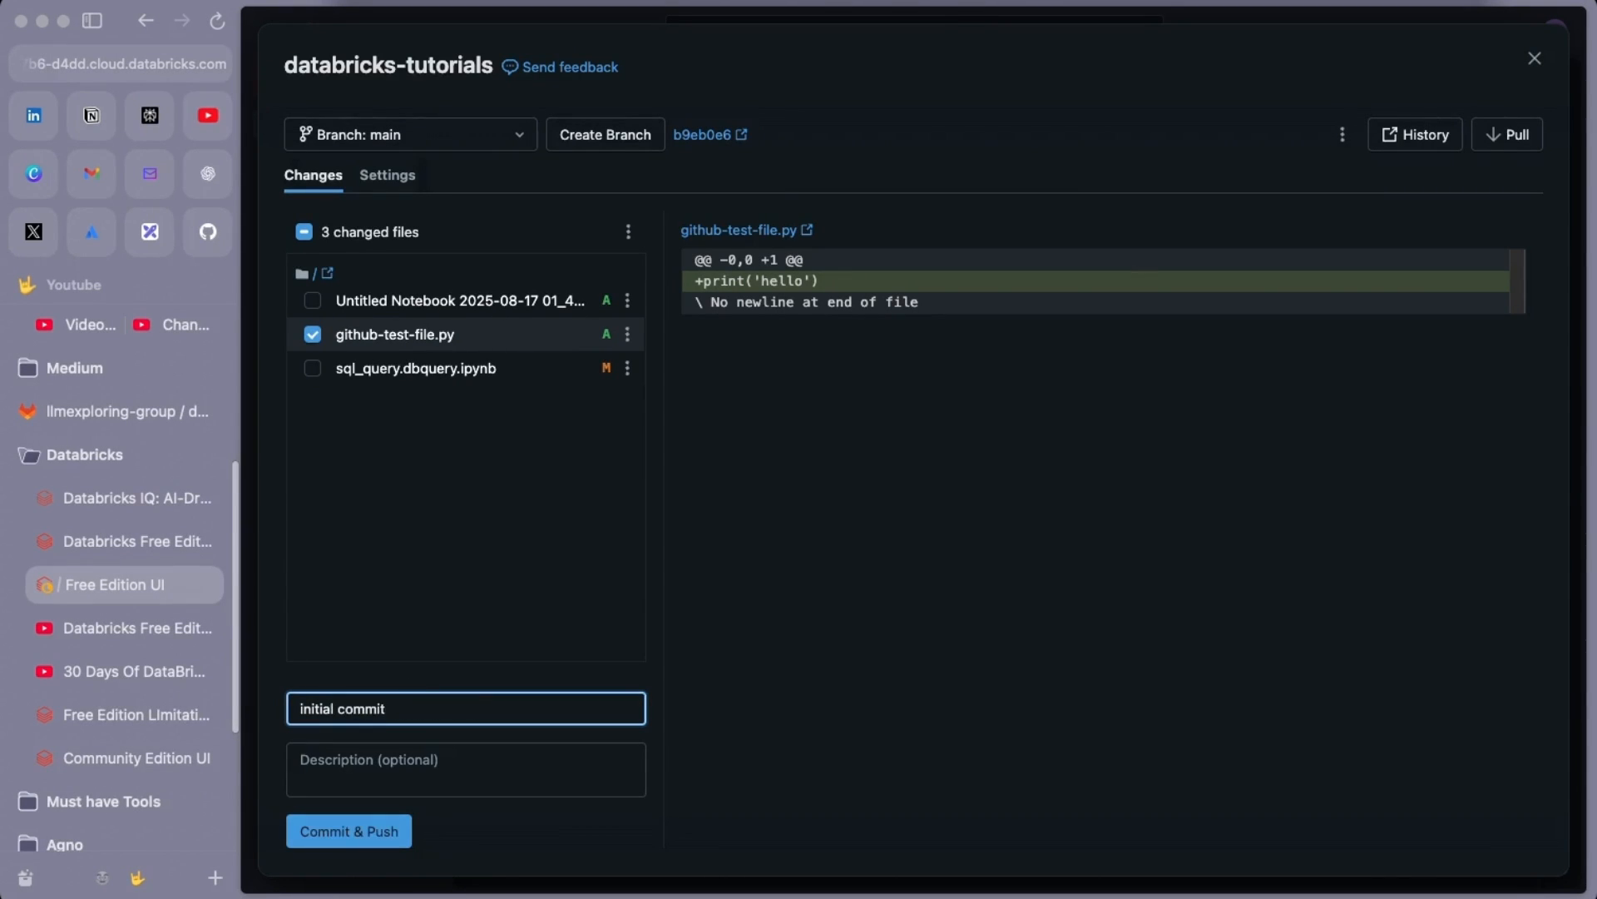
pyautogui.click(356, 839)
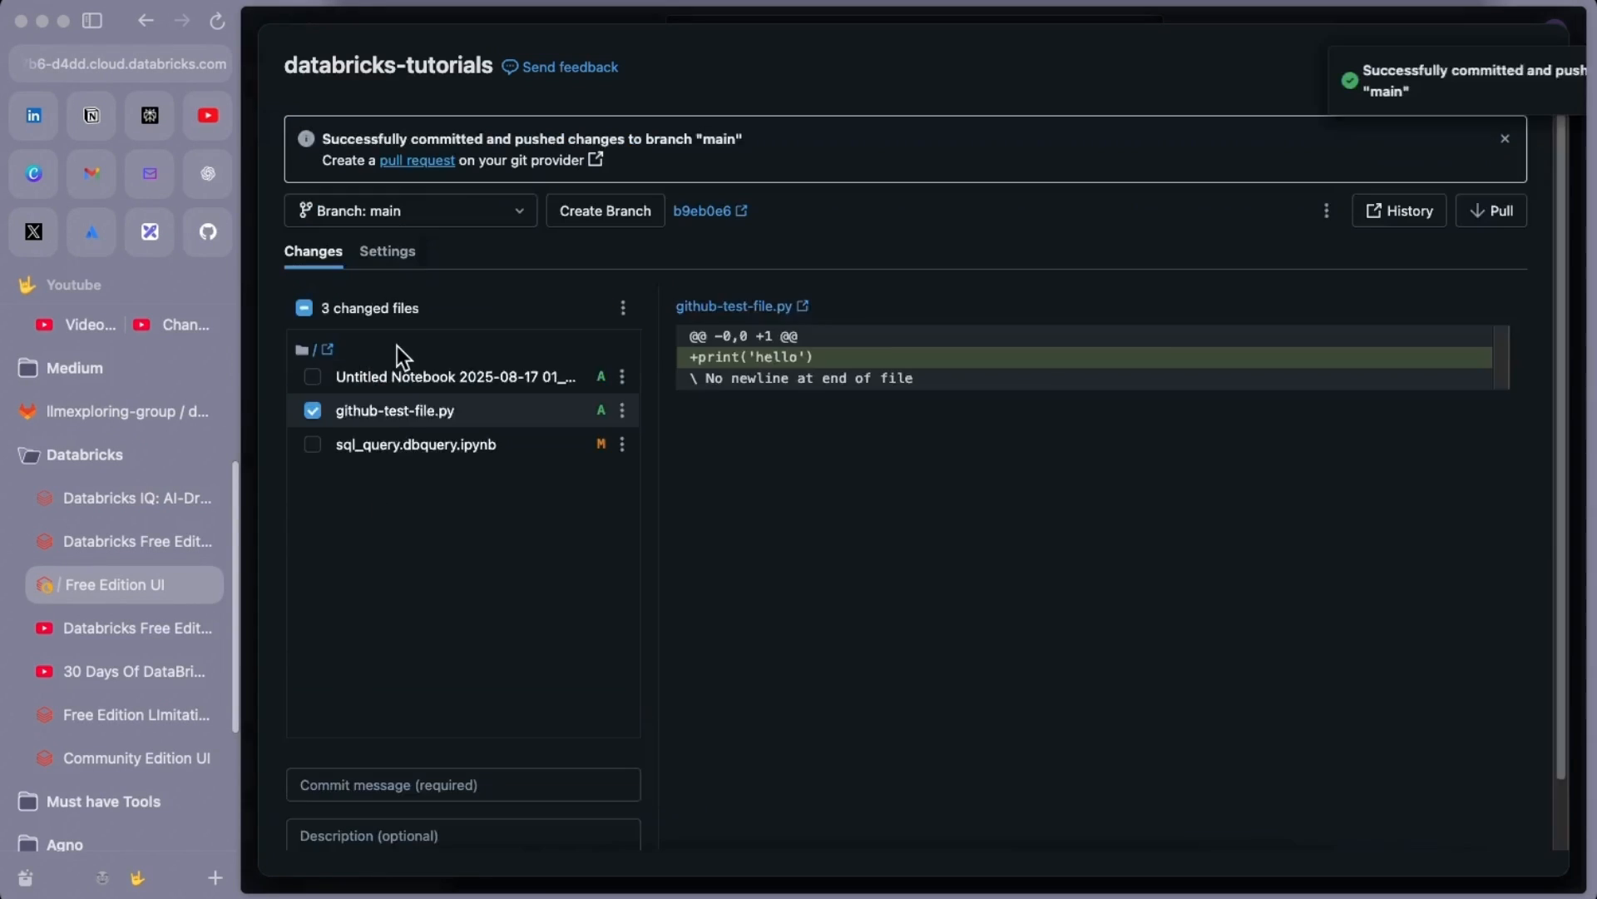
pyautogui.click(208, 232)
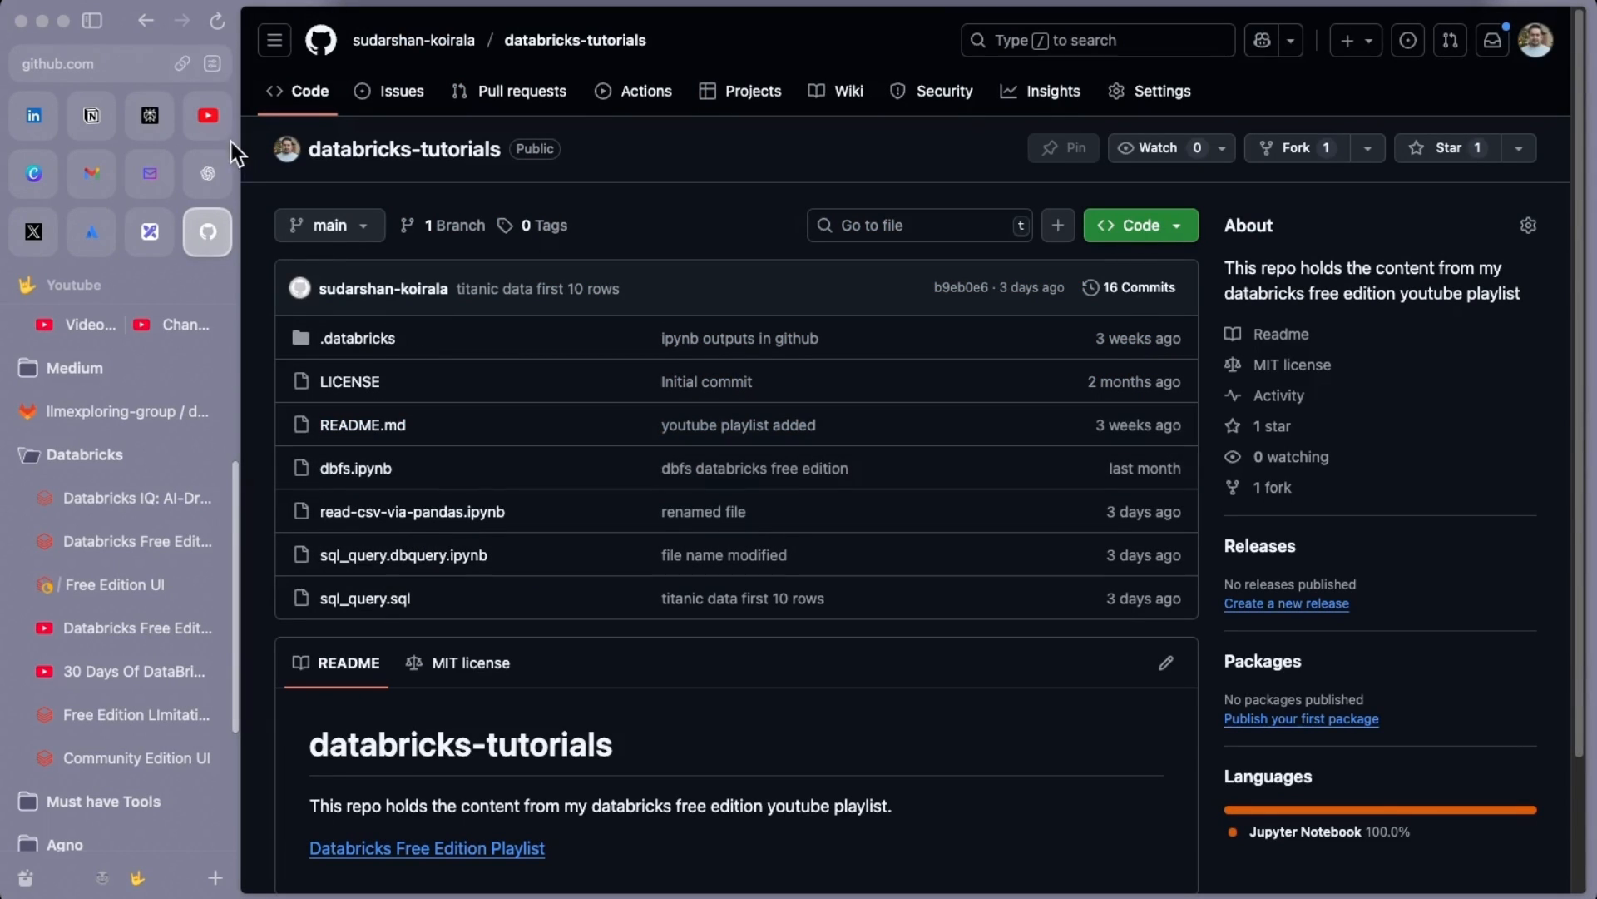
# Reload the GitHub repo, view github-test-file.py containing print('hello'), then return to Databricks
pyautogui.click(217, 23)
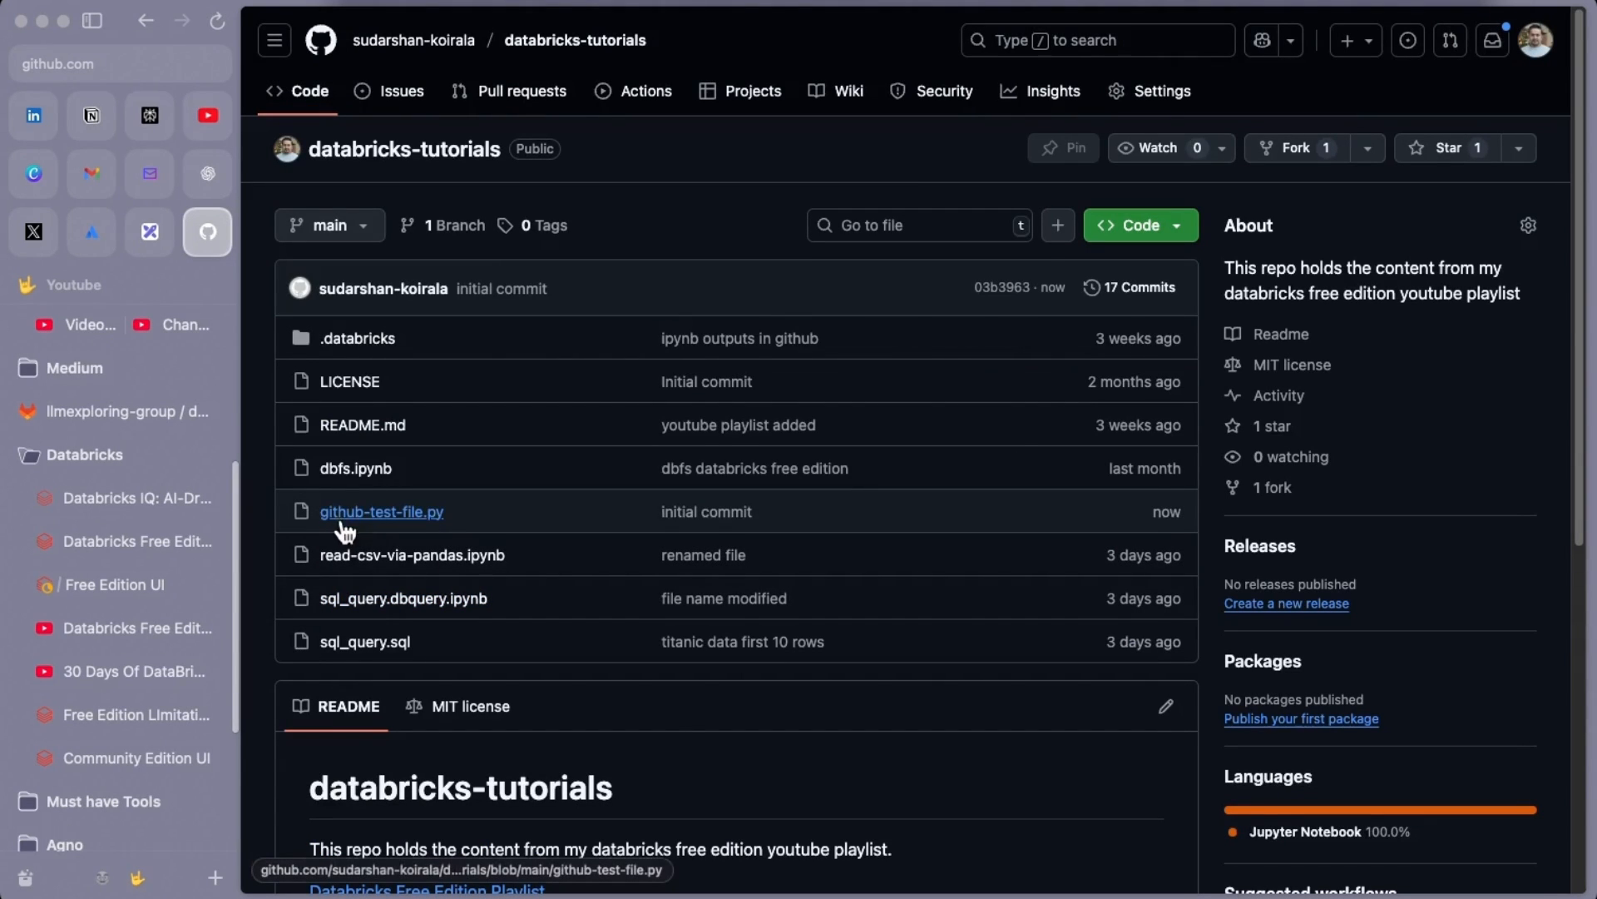
pyautogui.click(436, 513)
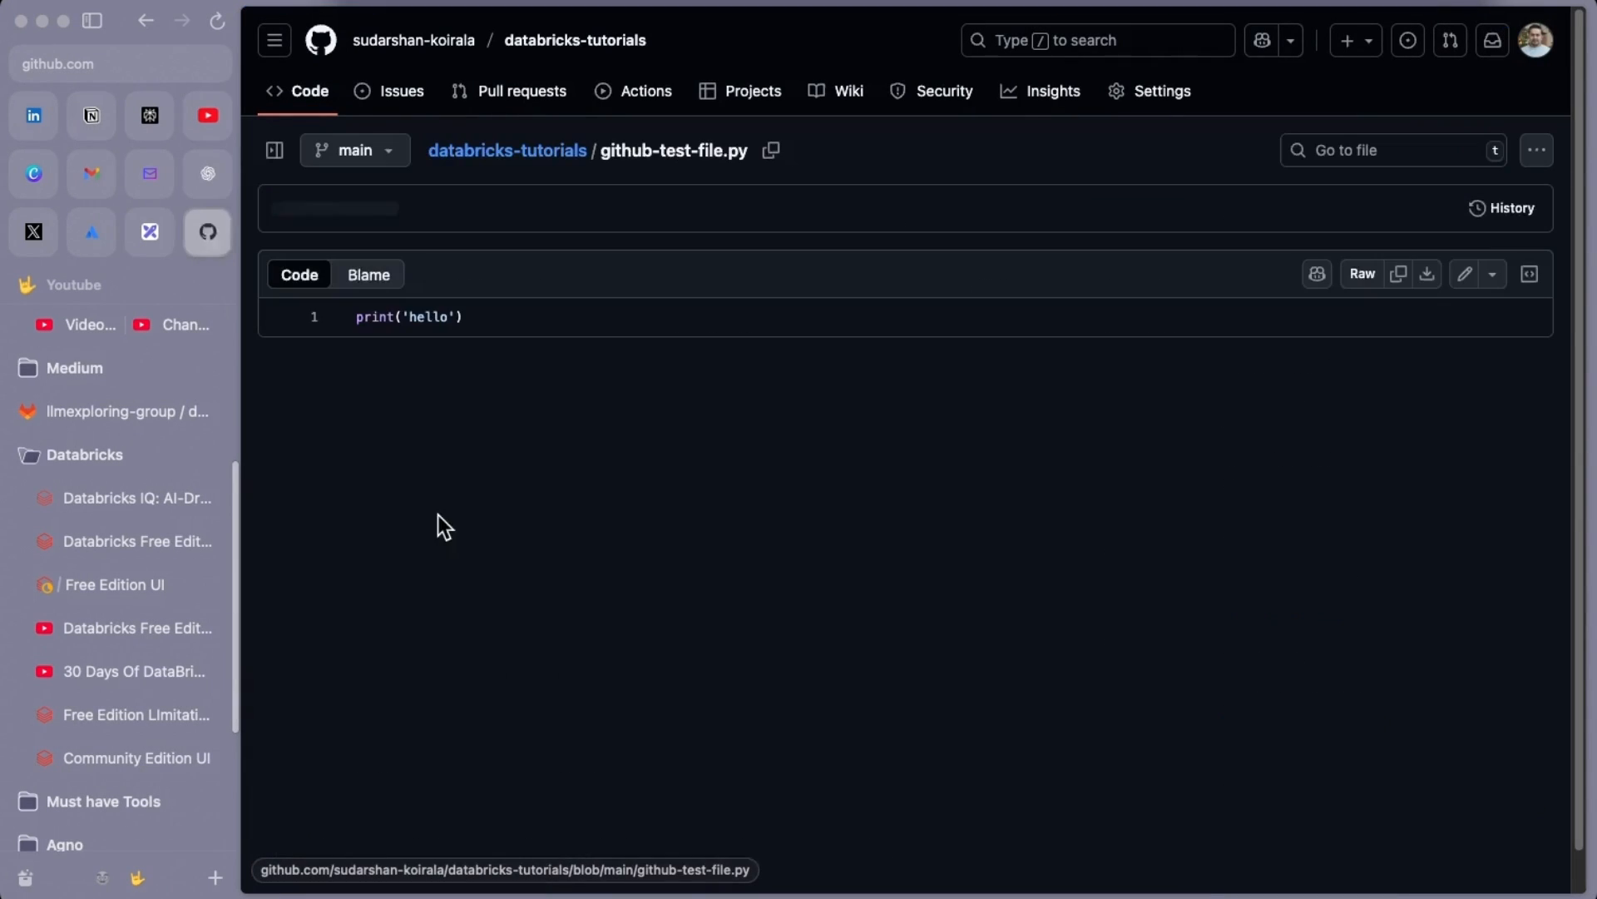
pyautogui.click(135, 589)
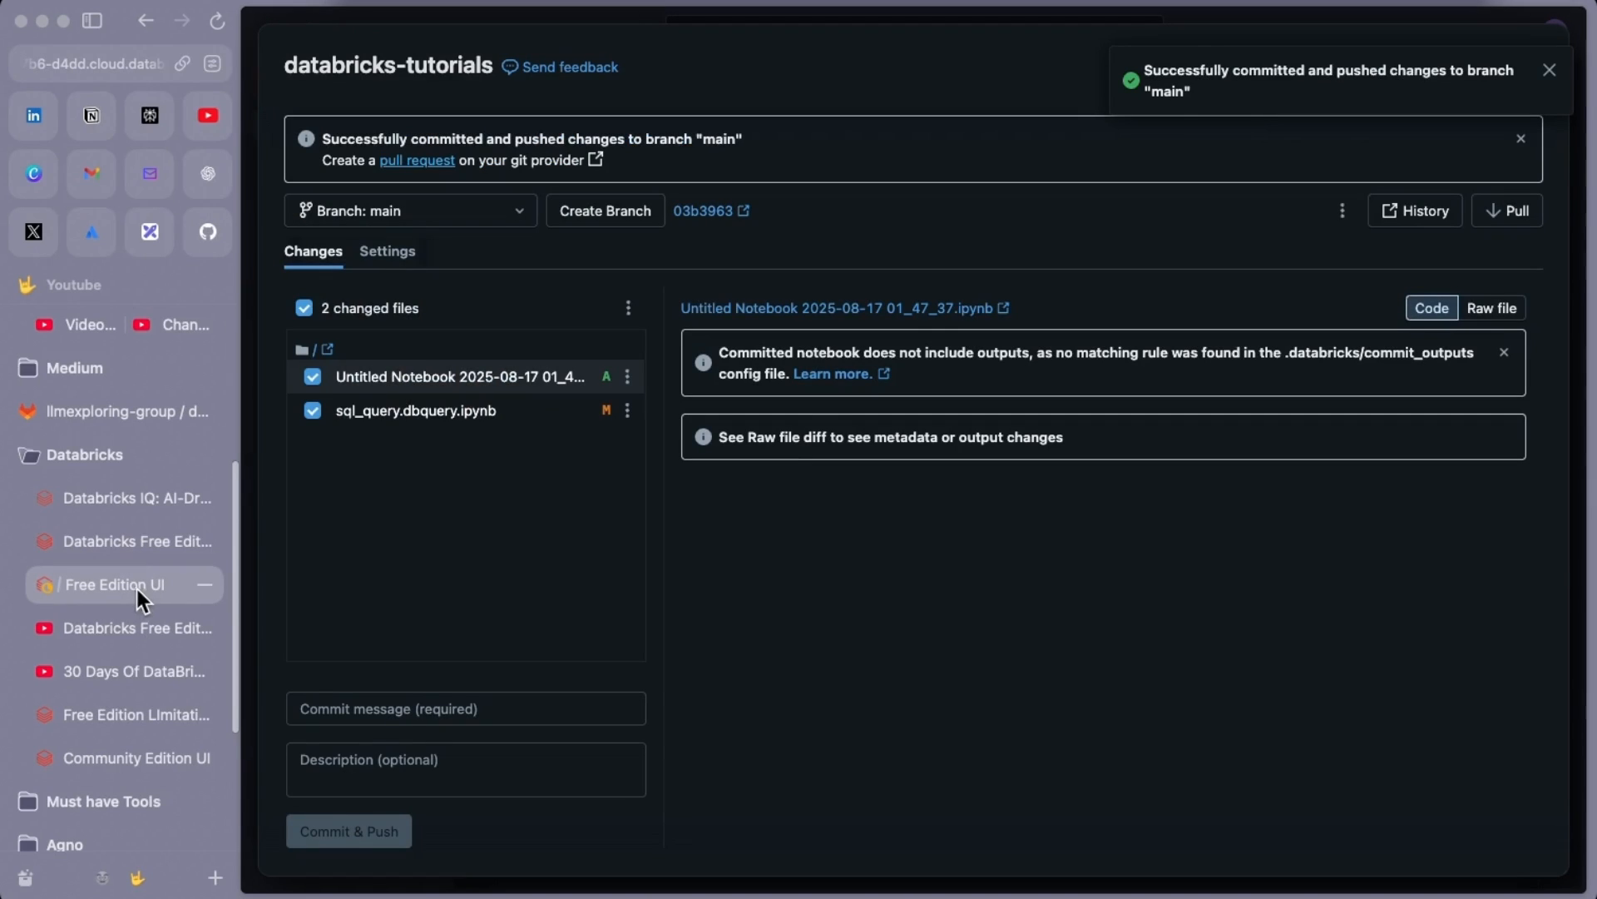
# Dismiss the push notification, close the Git dialog, and confirm interrupting the waiting github-test-file.py run
pyautogui.click(1550, 72)
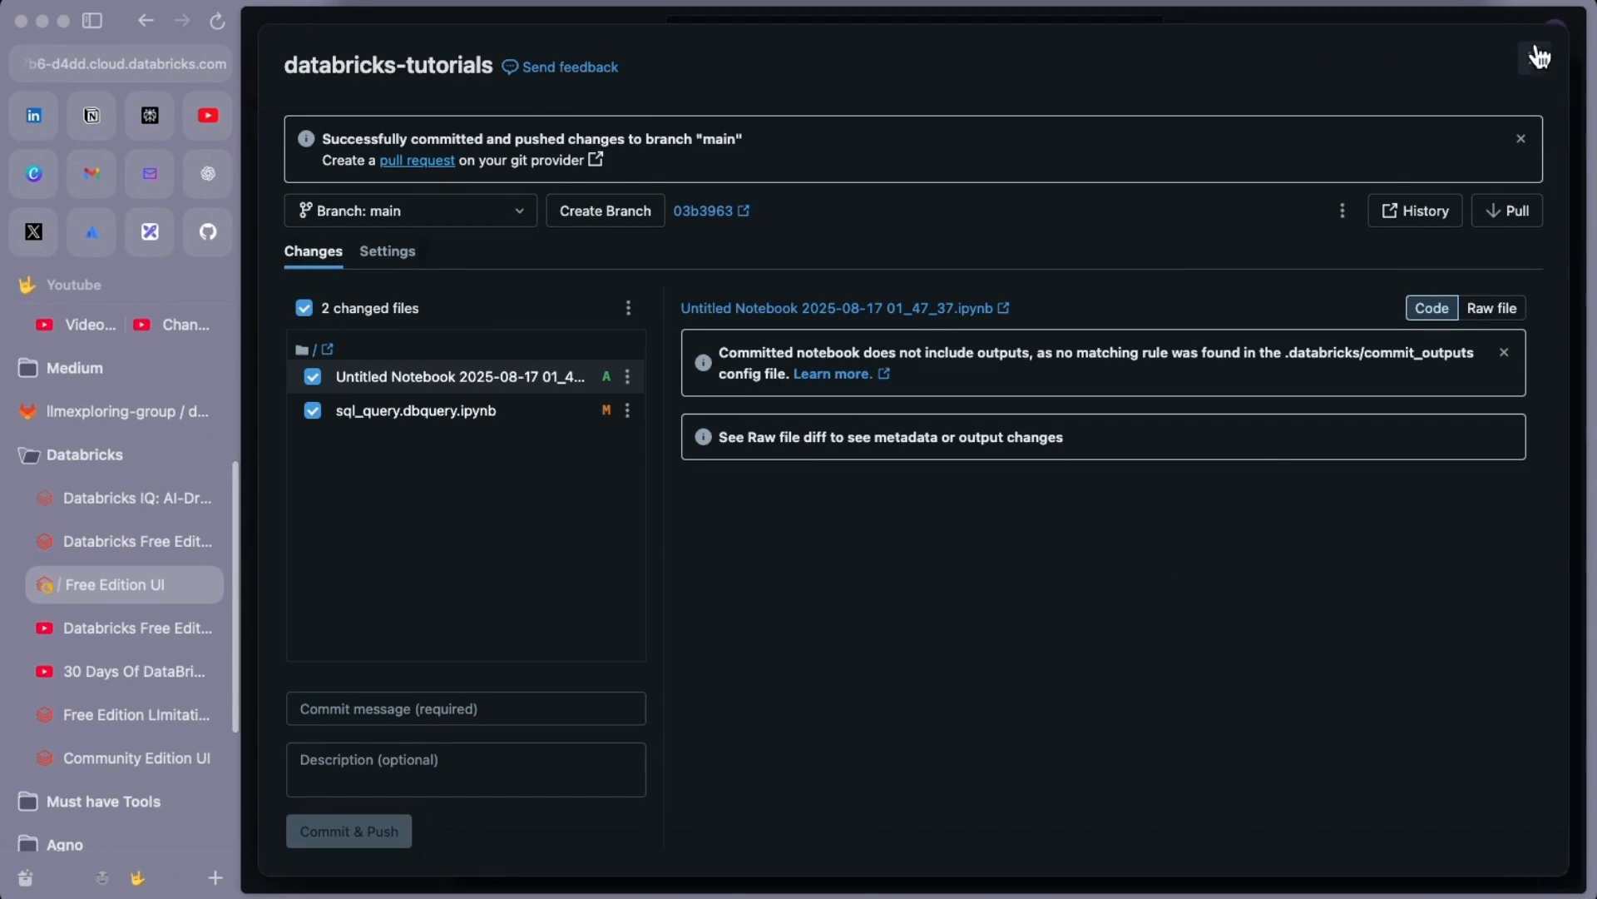
pyautogui.click(1539, 55)
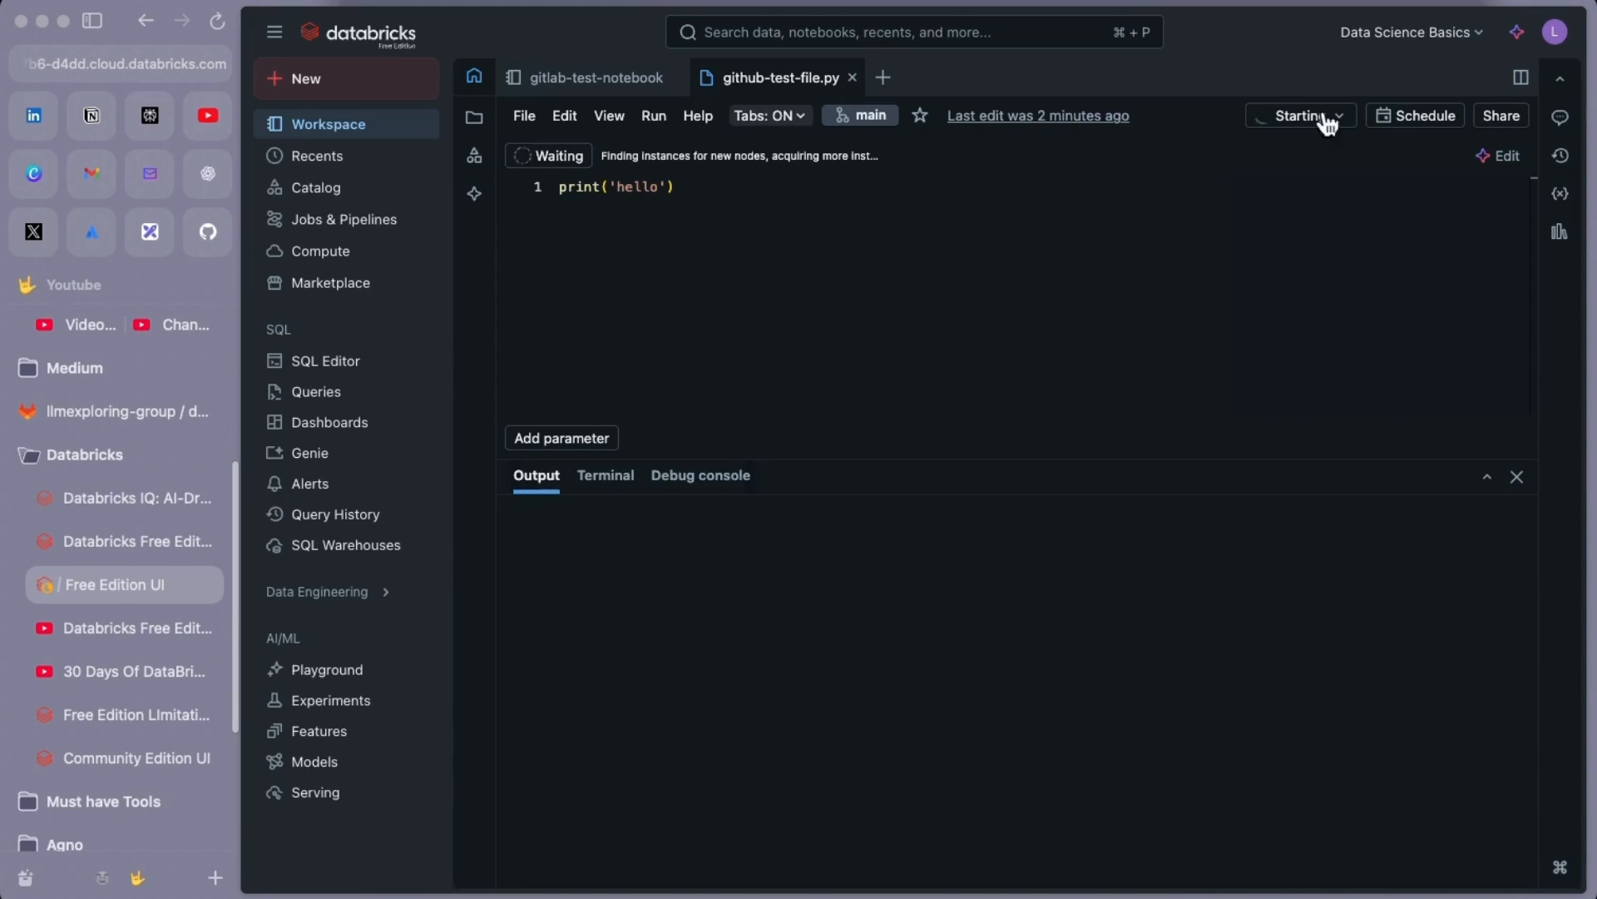
pyautogui.click(541, 156)
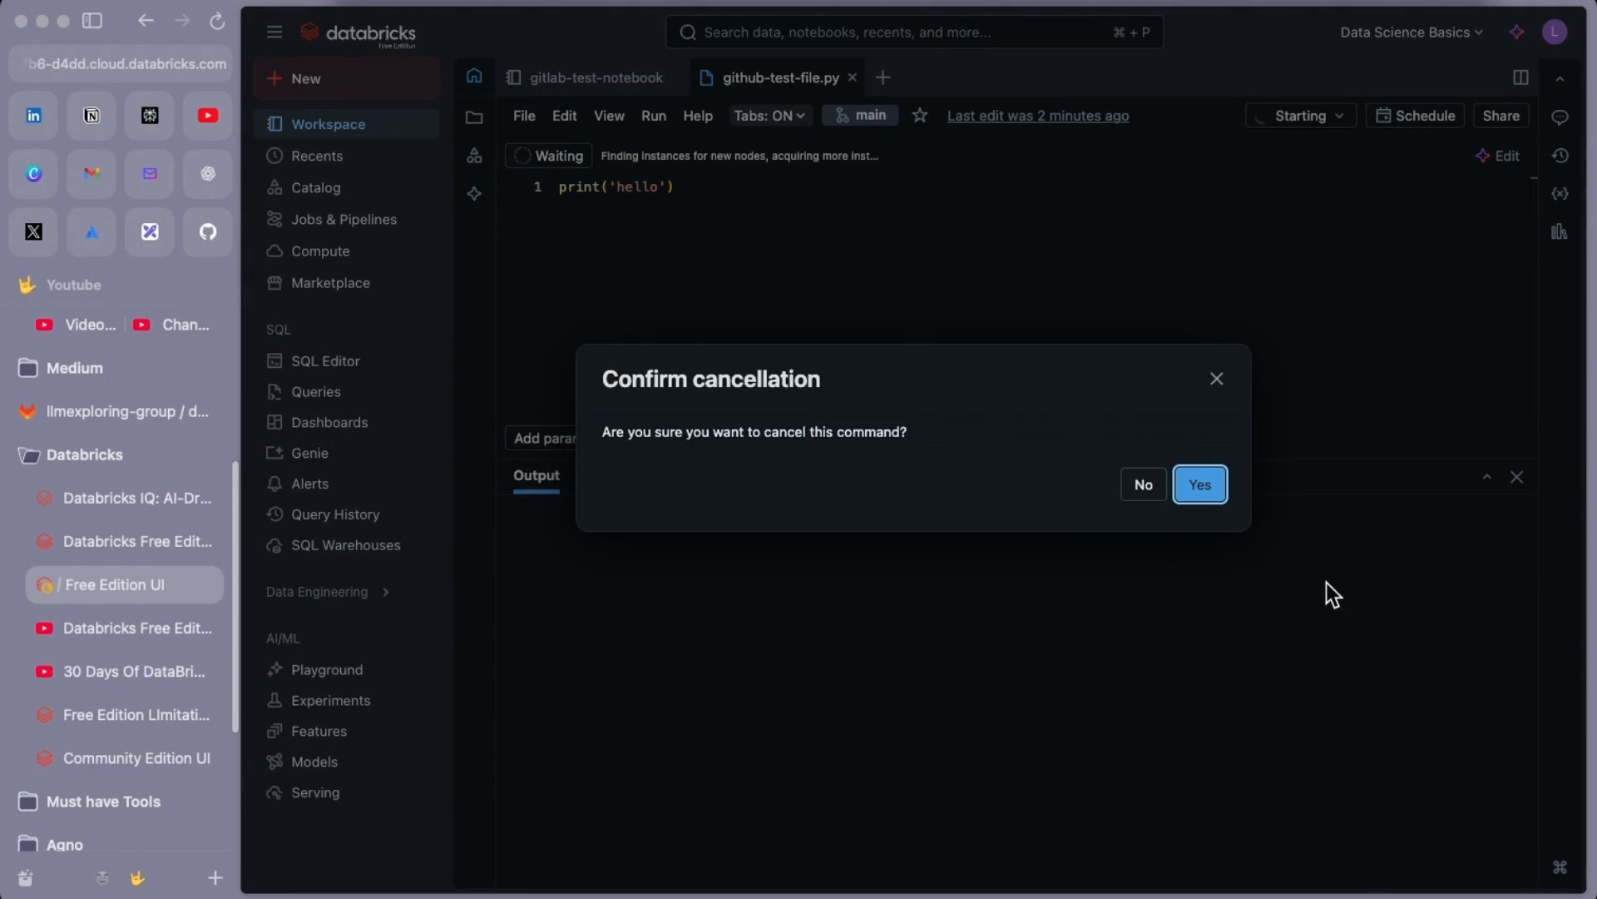
pyautogui.click(1210, 496)
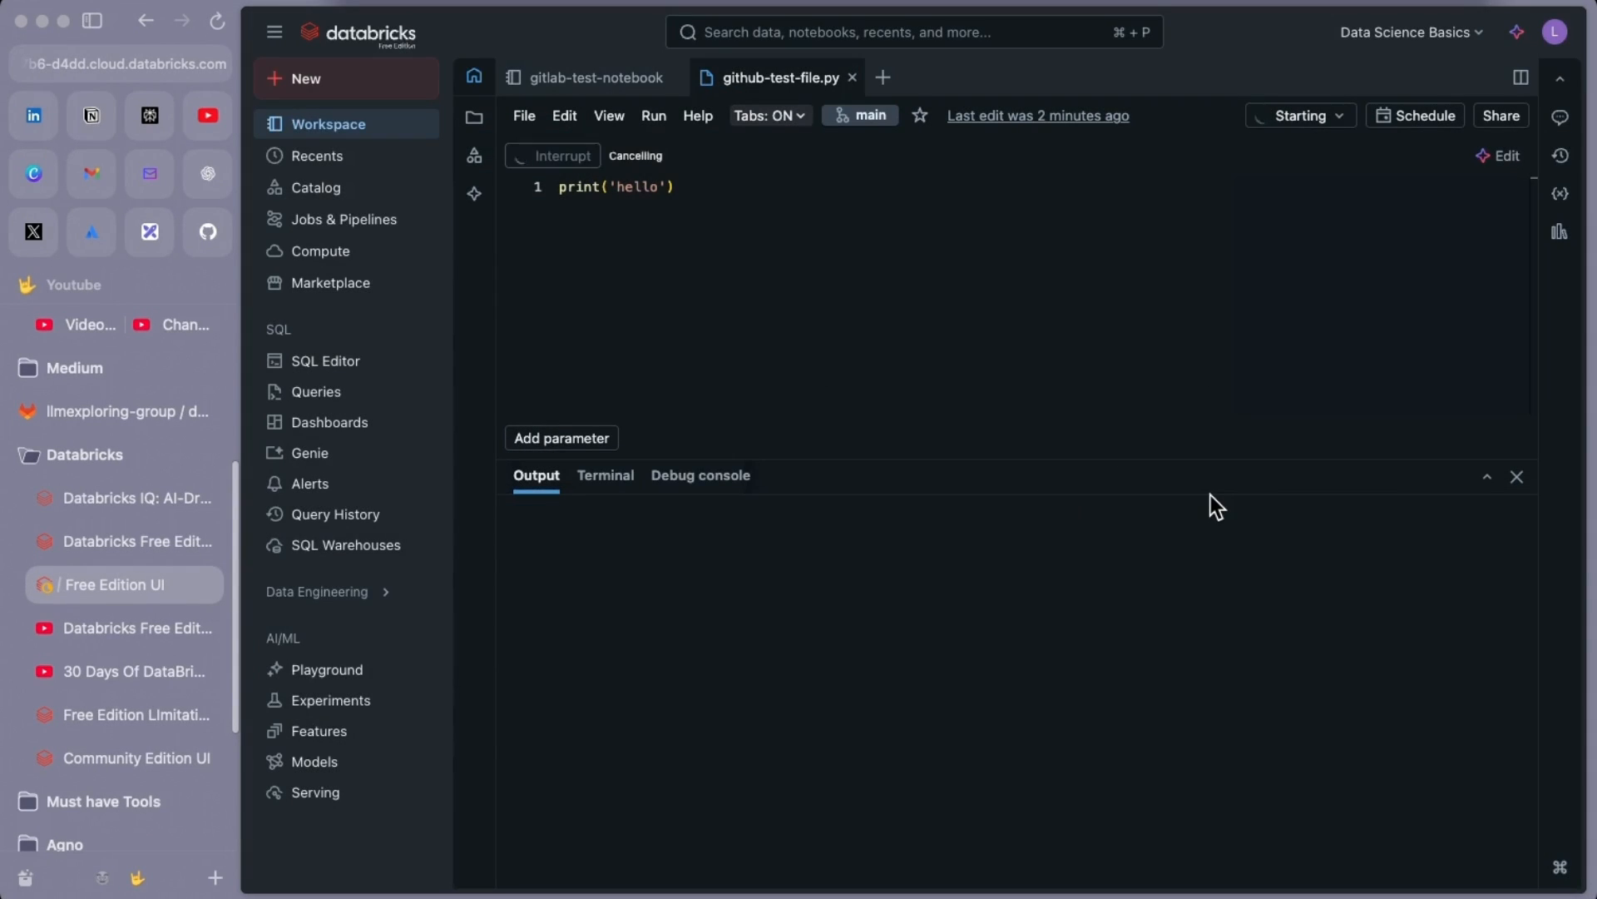